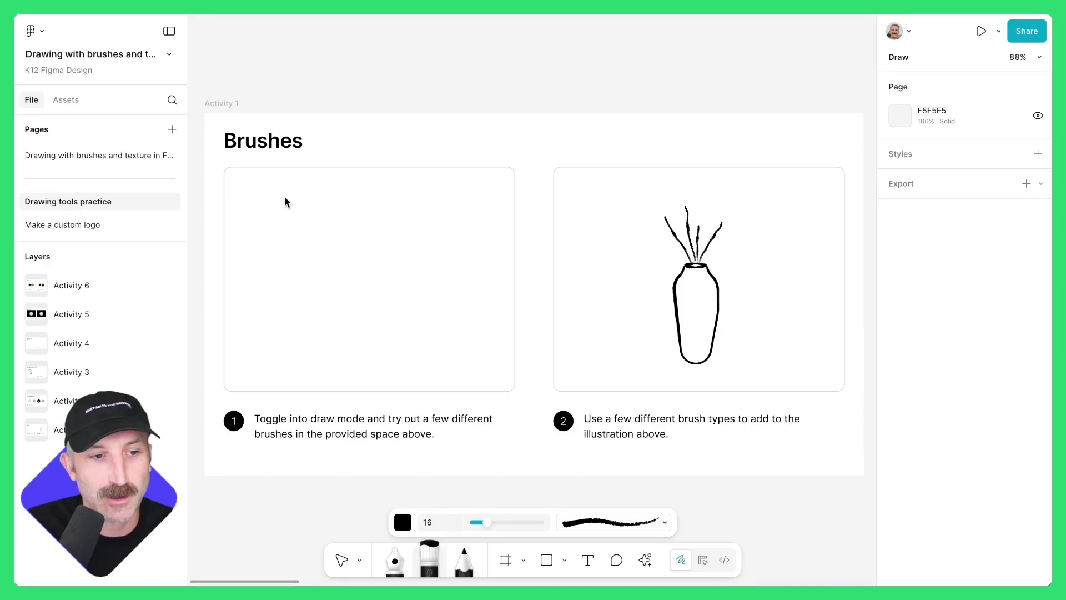
Back in Draw mode, paint a wavy Heist brush stroke, then a Blockbuster stroke below it
left_click(701, 562)
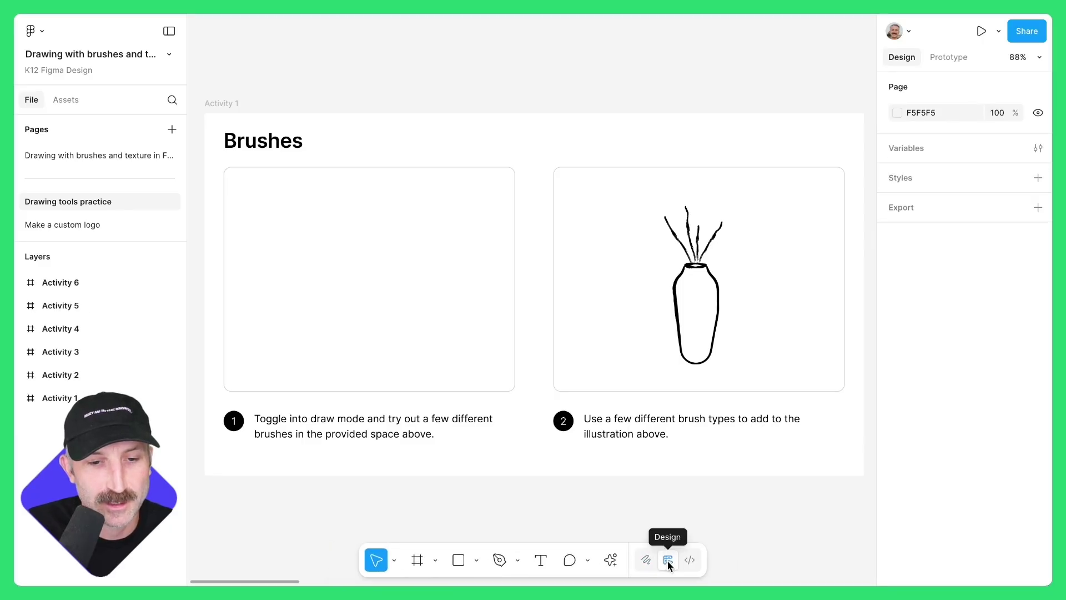
left_click(644, 561)
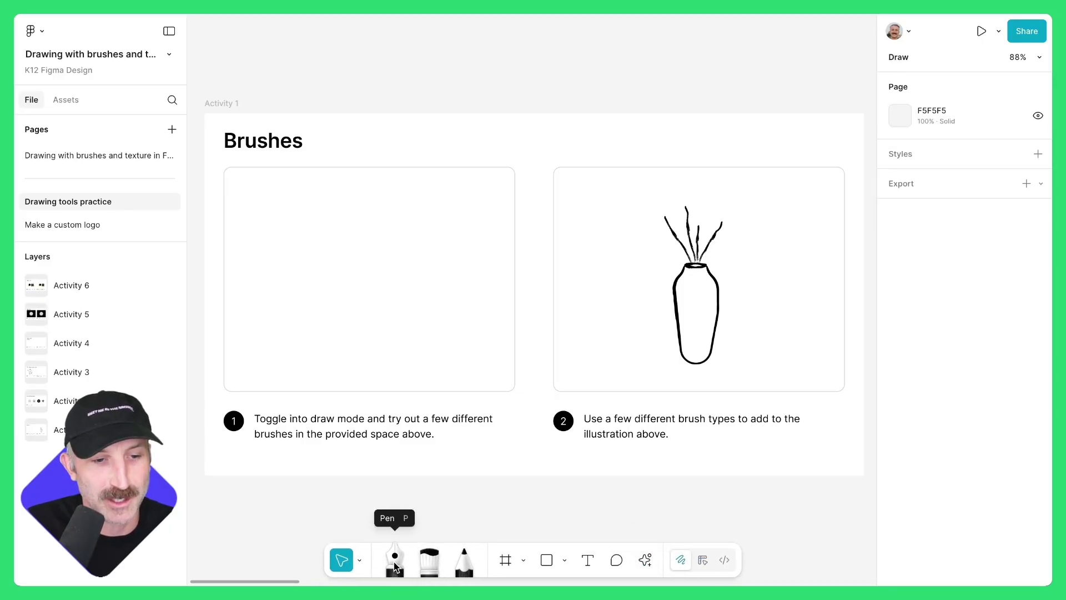
left_click(428, 563)
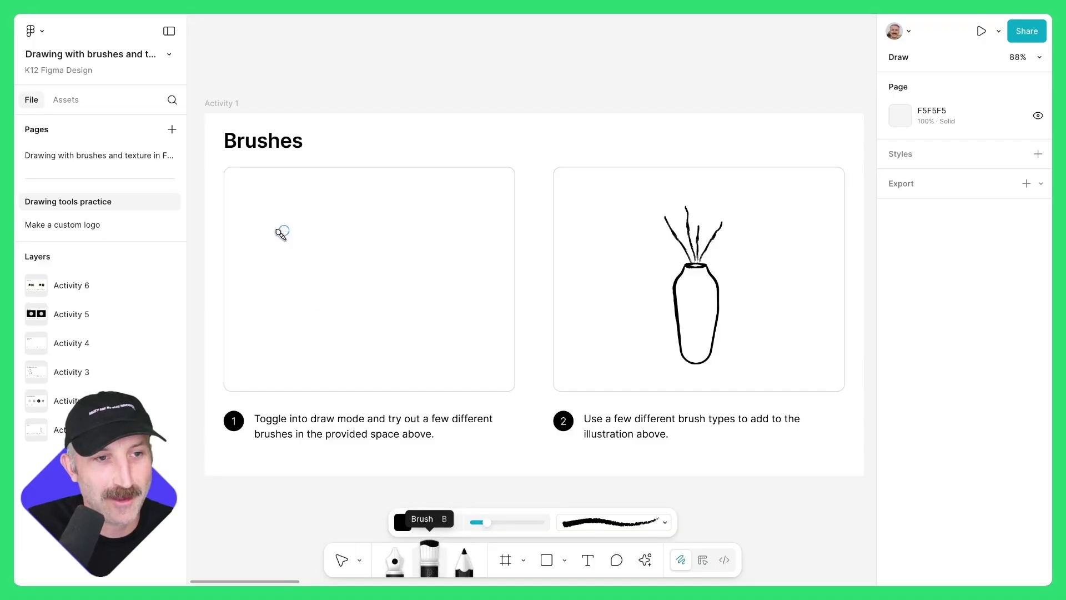
mouse_move(234, 196)
left_mouse_down()
mouse_move(268, 187)
mouse_move(297, 201)
mouse_move(367, 197)
left_mouse_up()
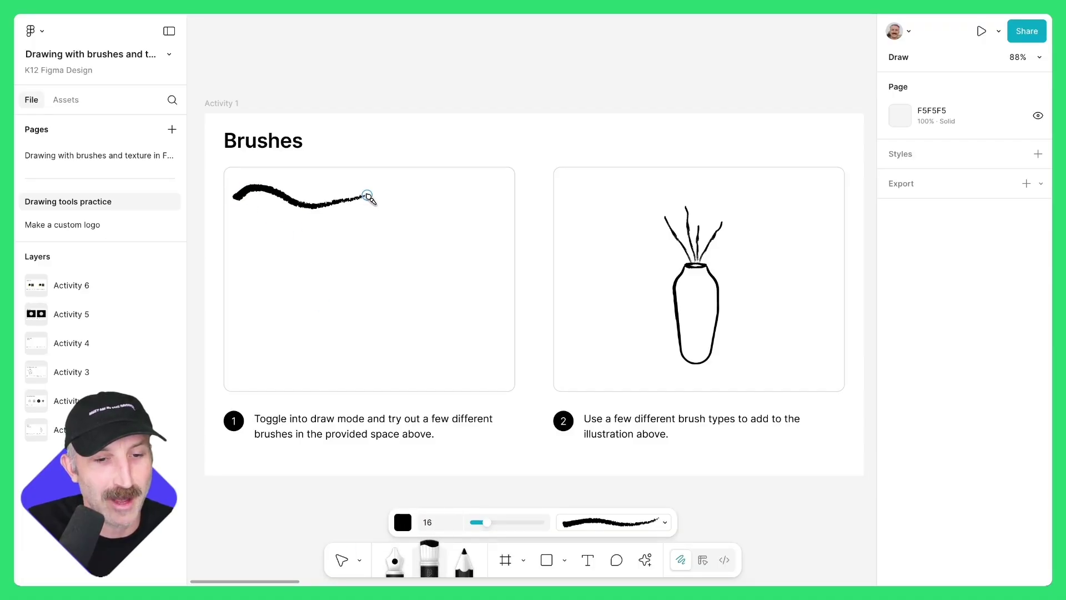
left_click(588, 523)
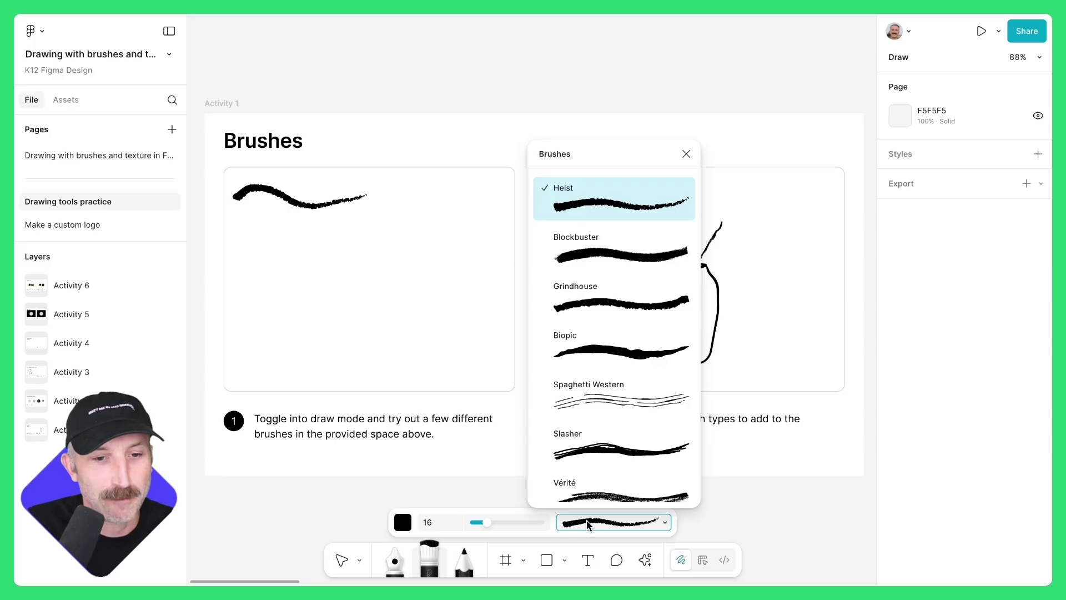
left_click(577, 252)
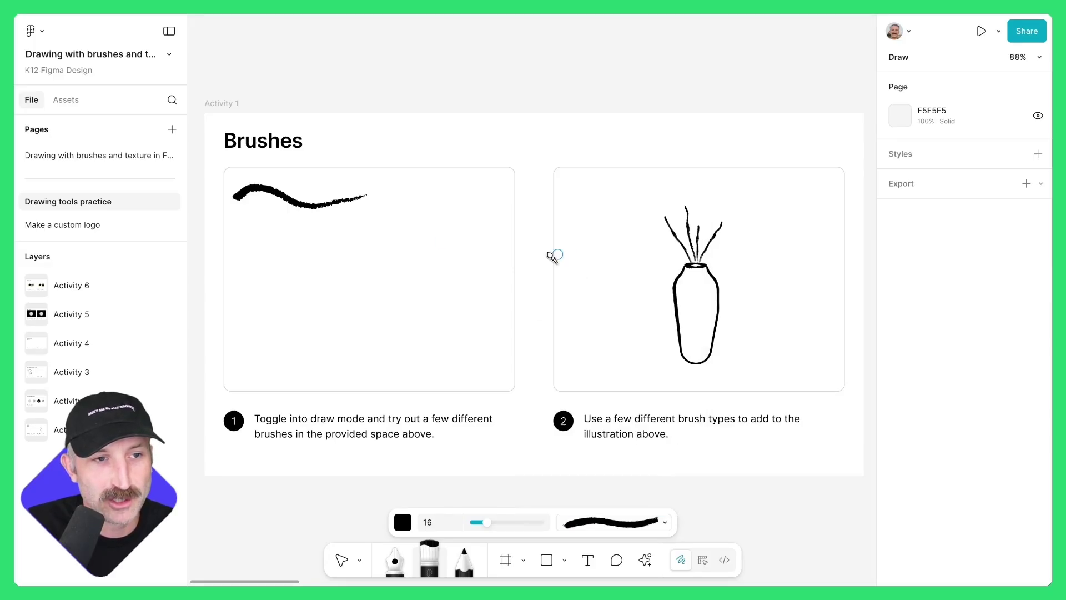
left_click_drag(244, 234, 354, 223)
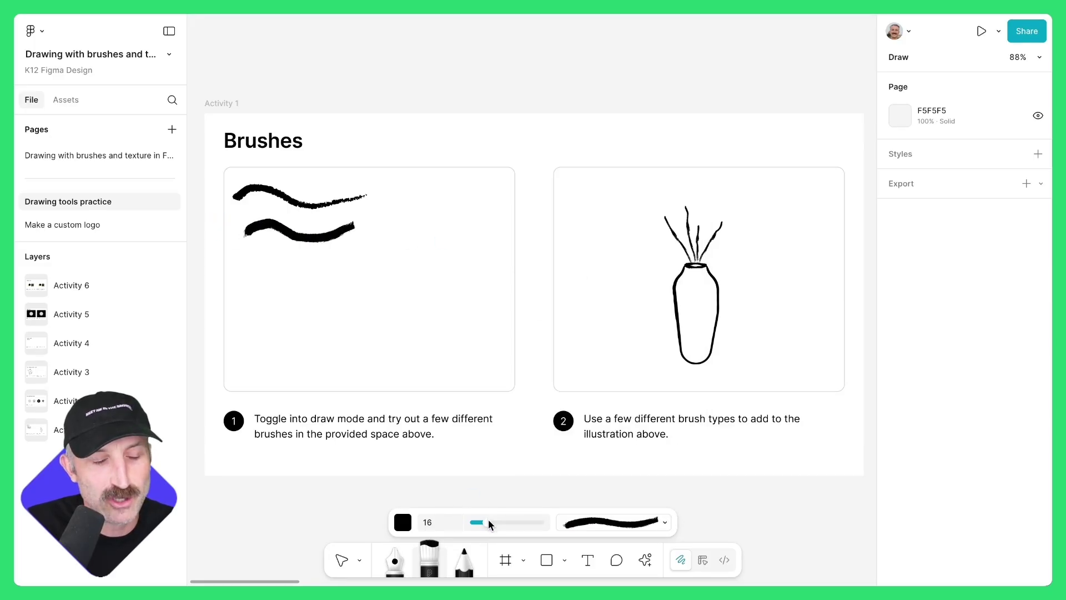
Draw a scribbly Slasher stroke at brush size 33 below the others
left_click(496, 523)
left_click(605, 525)
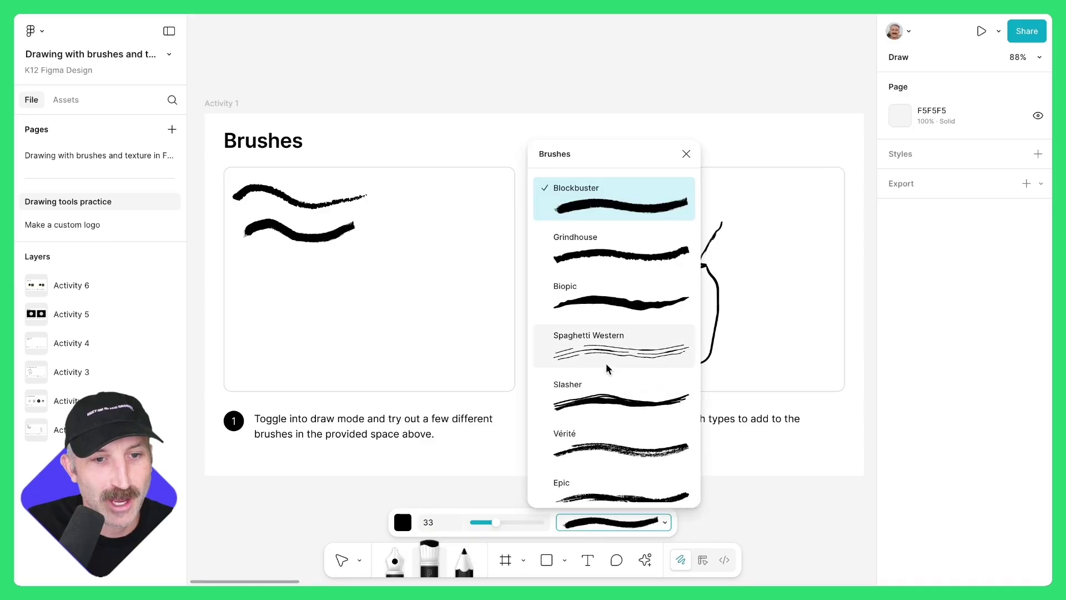
left_click(605, 396)
left_click_drag(244, 265, 355, 273)
Draw a Spaghetti Western spiral to the right of the strokes
left_click(611, 522)
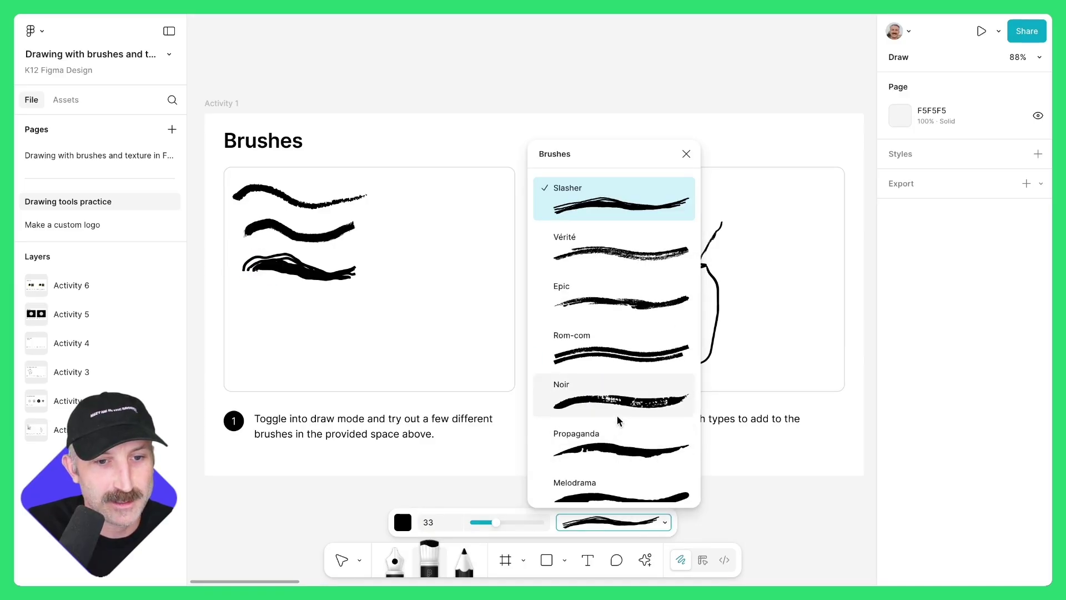
scroll(616, 421, "down", 2)
scroll(617, 422, "up", 4)
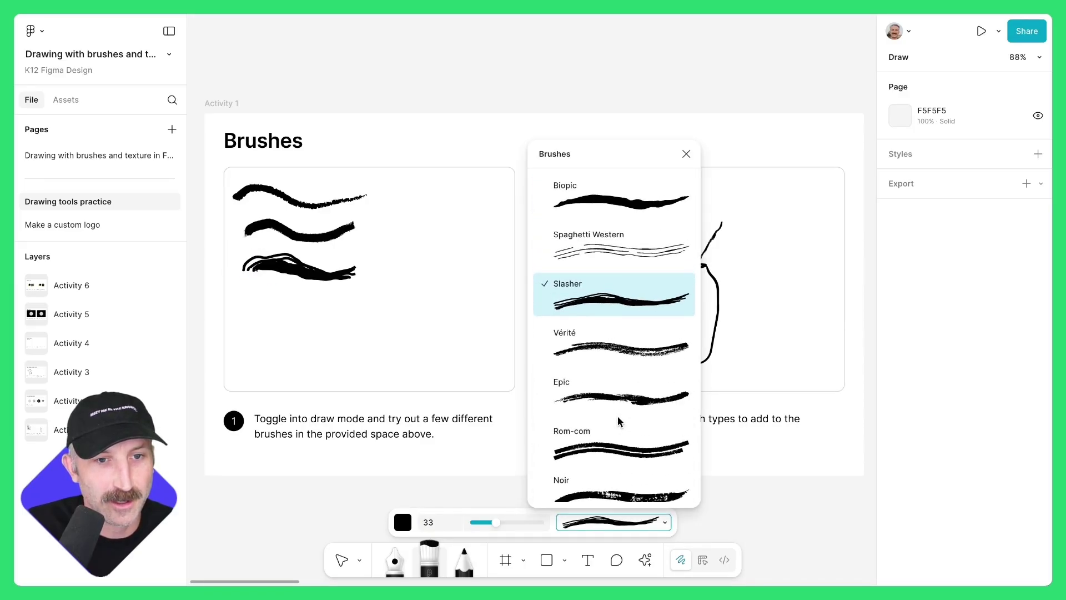
left_click(609, 250)
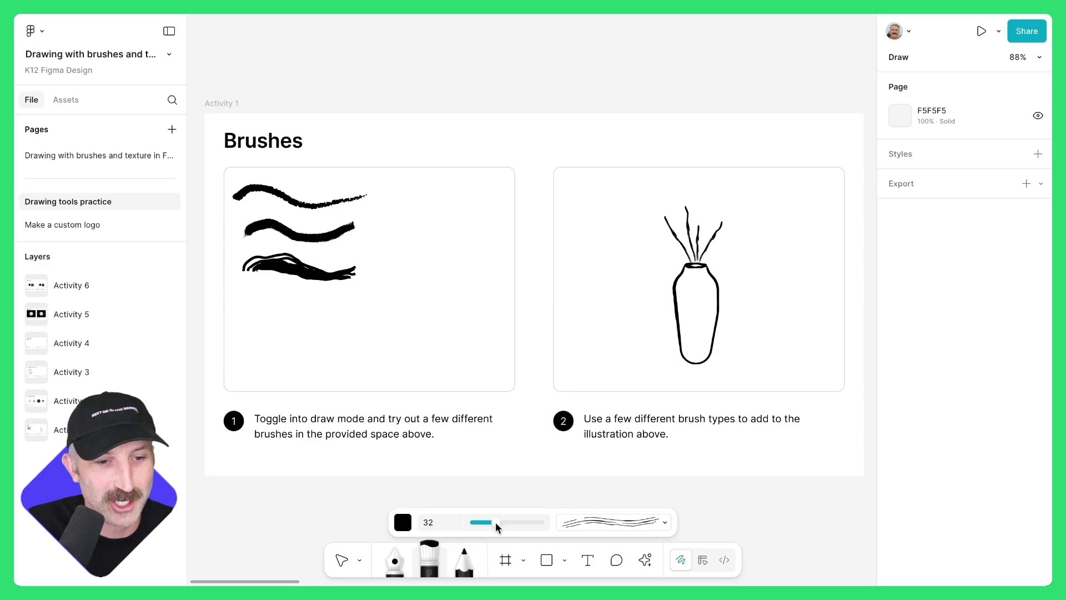
mouse_move(421, 245)
left_mouse_down()
mouse_move(453, 237)
mouse_move(440, 268)
mouse_move(412, 261)
mouse_move(388, 214)
mouse_move(433, 187)
mouse_move(481, 219)
mouse_move(487, 262)
mouse_move(453, 269)
left_mouse_up()
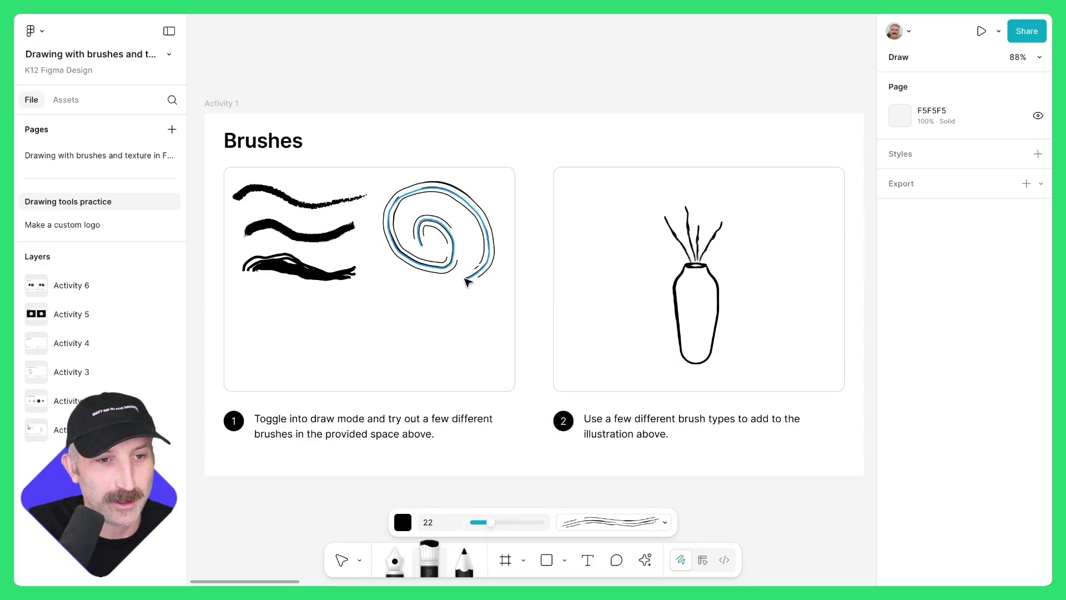
Give the spiral a stroke weight of 31 and the Vérité brush
key("v")
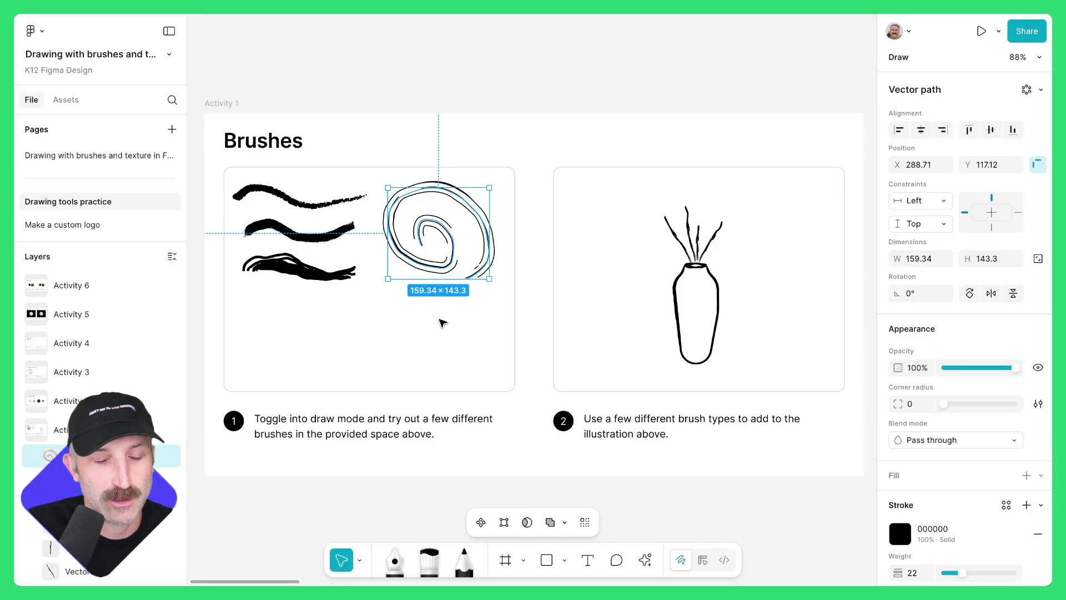
scroll(971, 463, "down", 3)
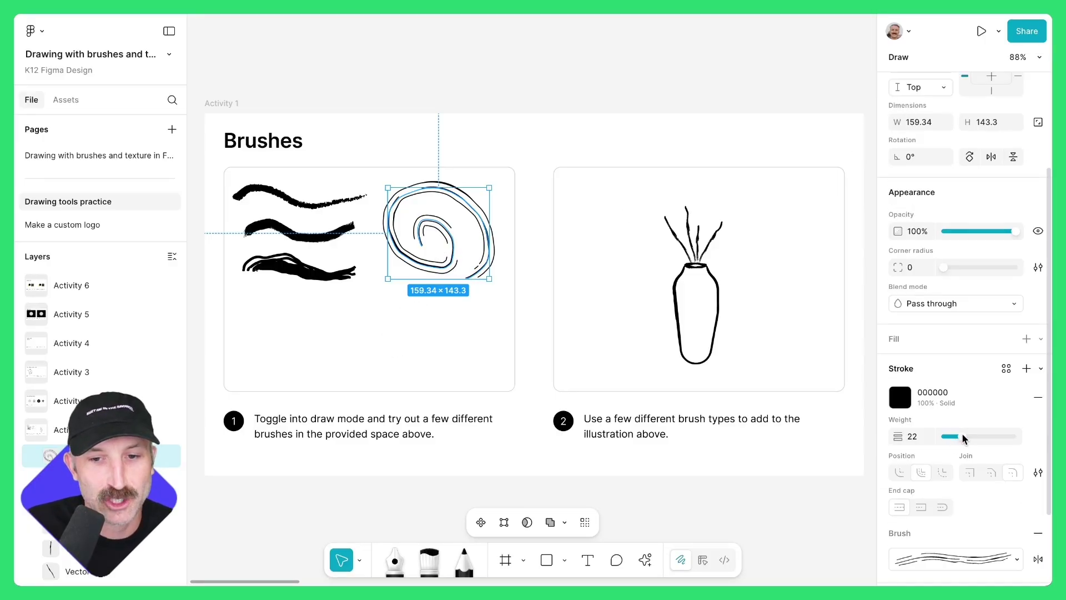
left_click_drag(962, 437, 970, 436)
left_click(964, 559)
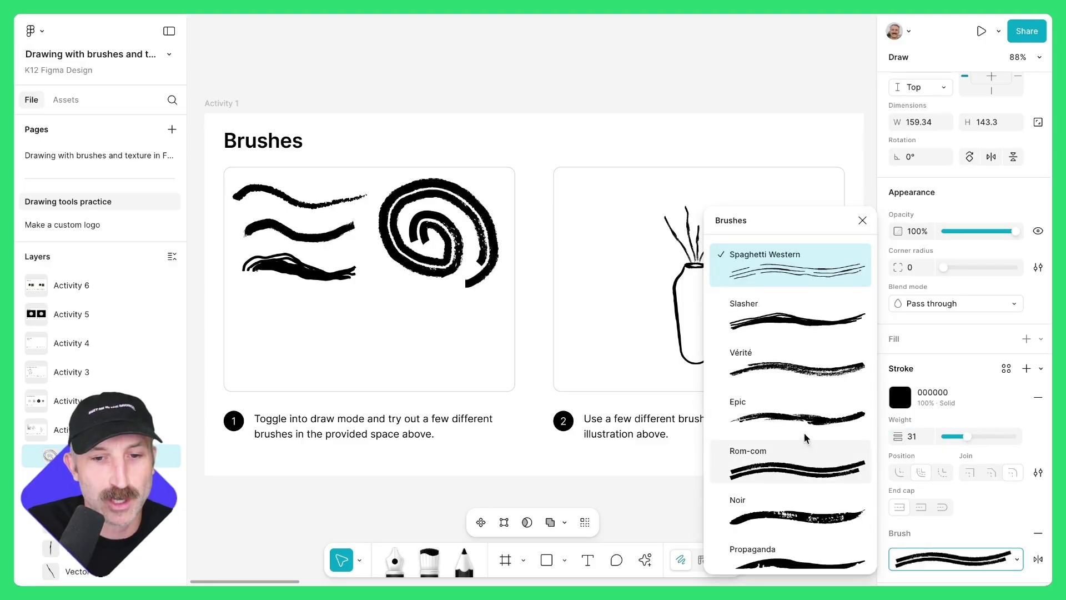
left_click(795, 377)
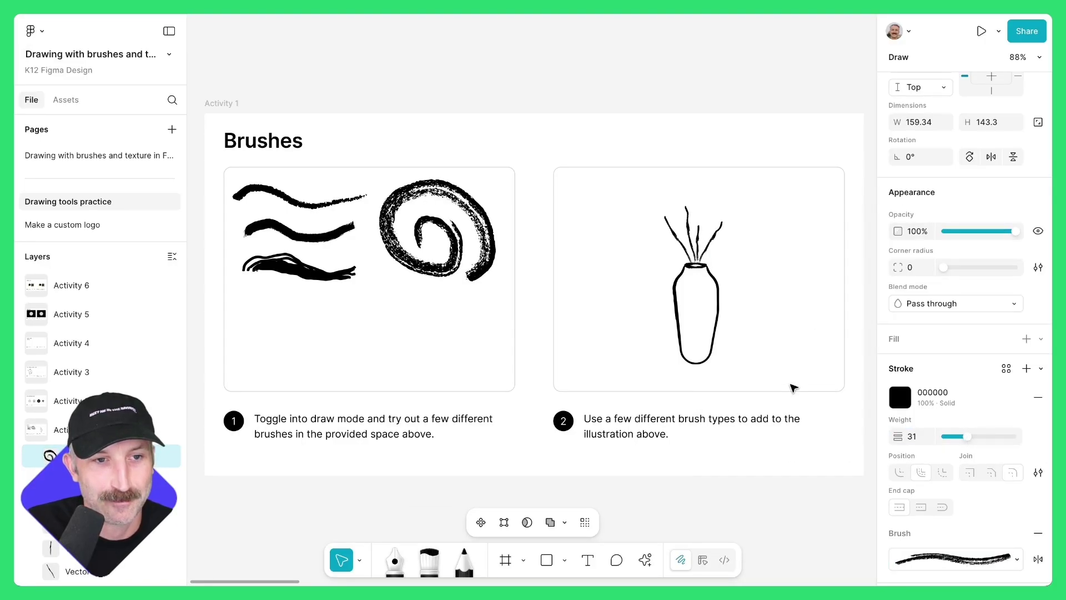
Draw a long stroke across the lower box, lasso-select its lower points, then deselect it
left_click(429, 560)
mouse_move(246, 335)
left_mouse_down()
mouse_move(284, 321)
mouse_move(385, 345)
mouse_move(462, 320)
left_mouse_up()
key("Escape")
double_click(381, 345)
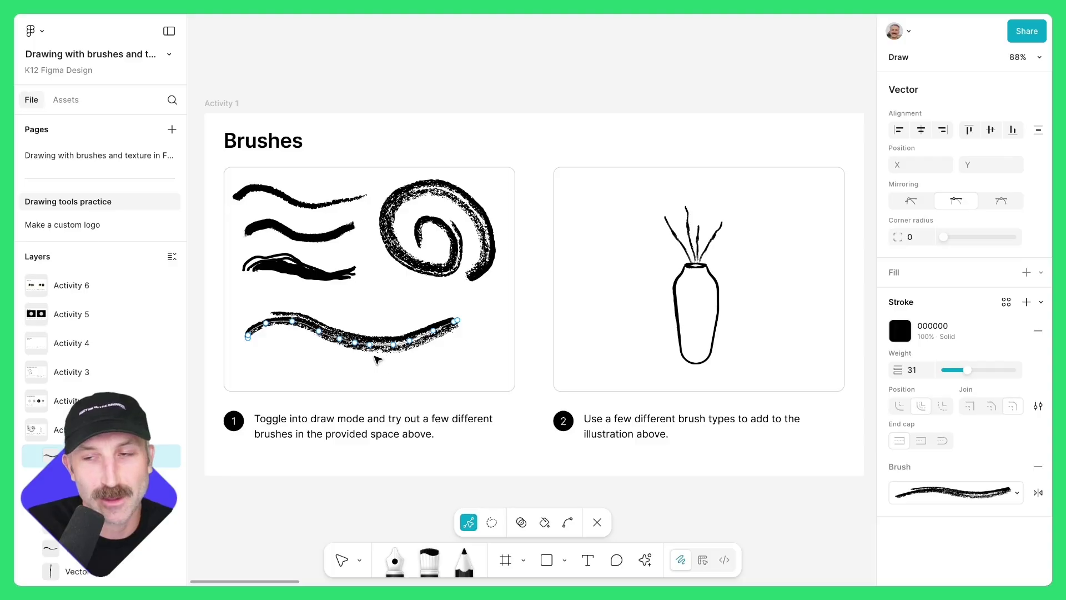
left_click(492, 523)
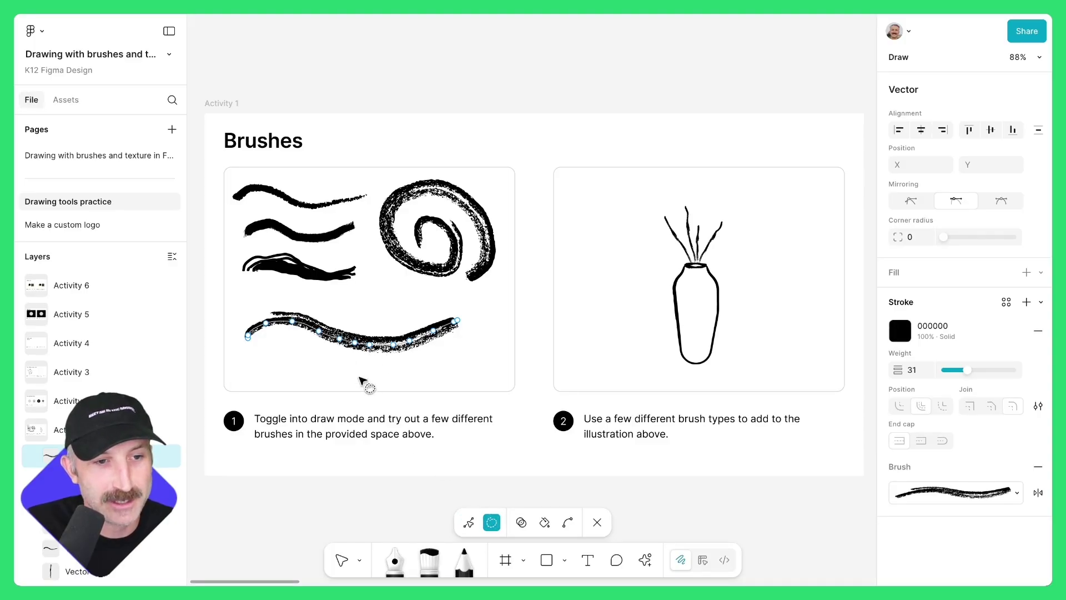
mouse_move(359, 376)
left_mouse_down()
mouse_move(319, 361)
mouse_move(284, 328)
mouse_move(314, 316)
mouse_move(342, 351)
mouse_move(391, 369)
mouse_move(394, 335)
mouse_move(429, 356)
left_mouse_up()
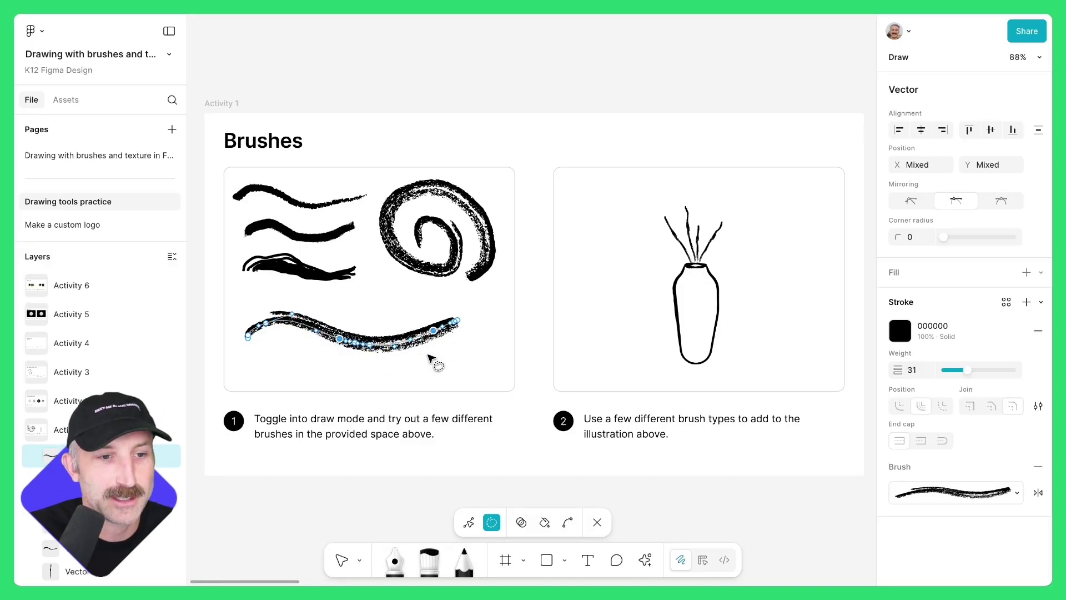
key("Escape")
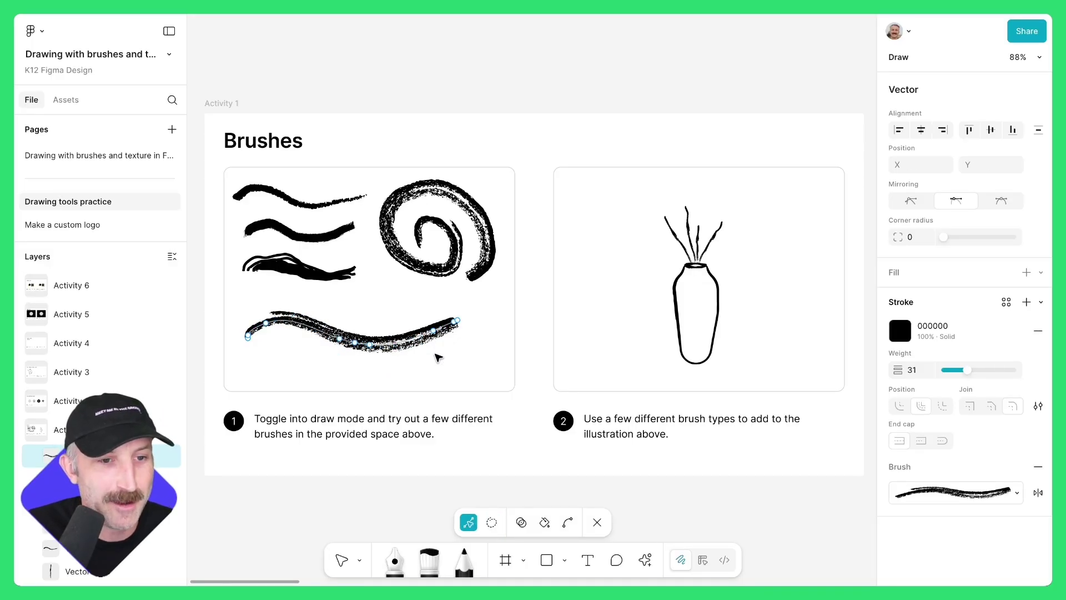
key("Escape")
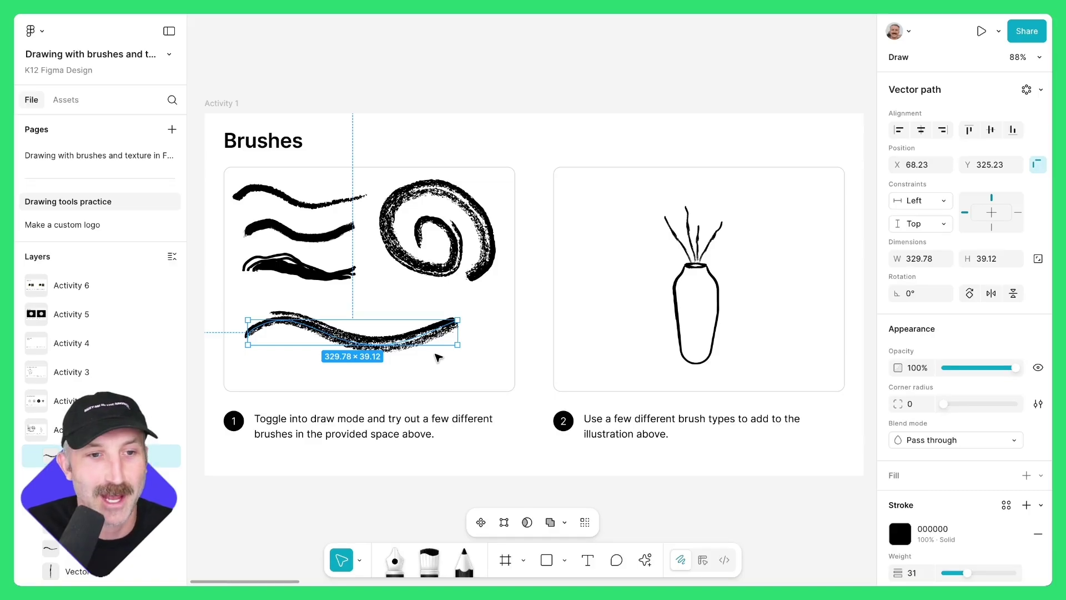
key("Escape")
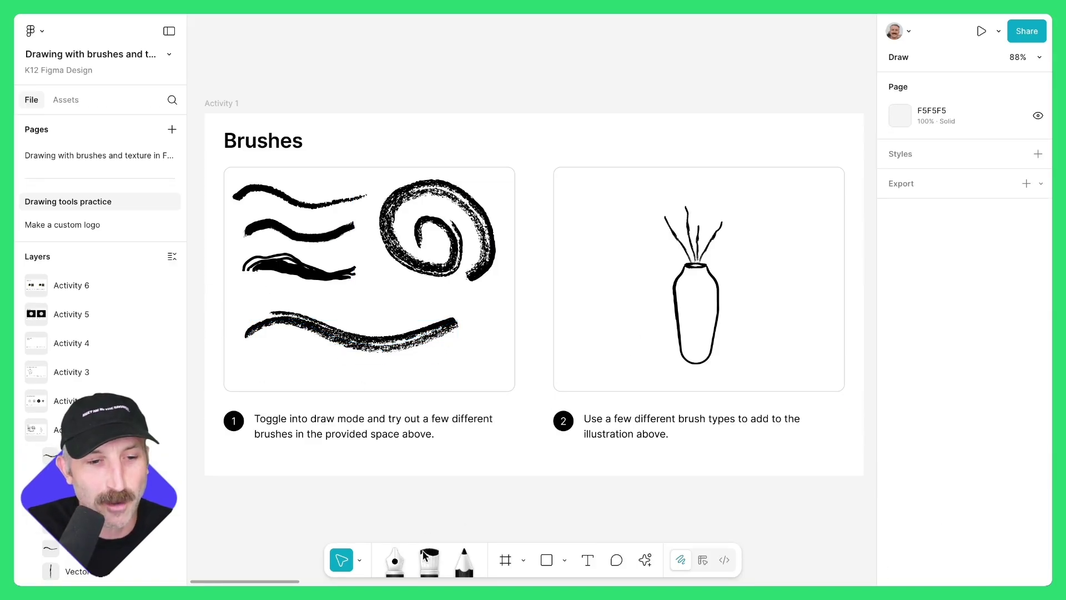
Paint a red New Wave flower at size 20 on the vase's left stem
left_click(426, 569)
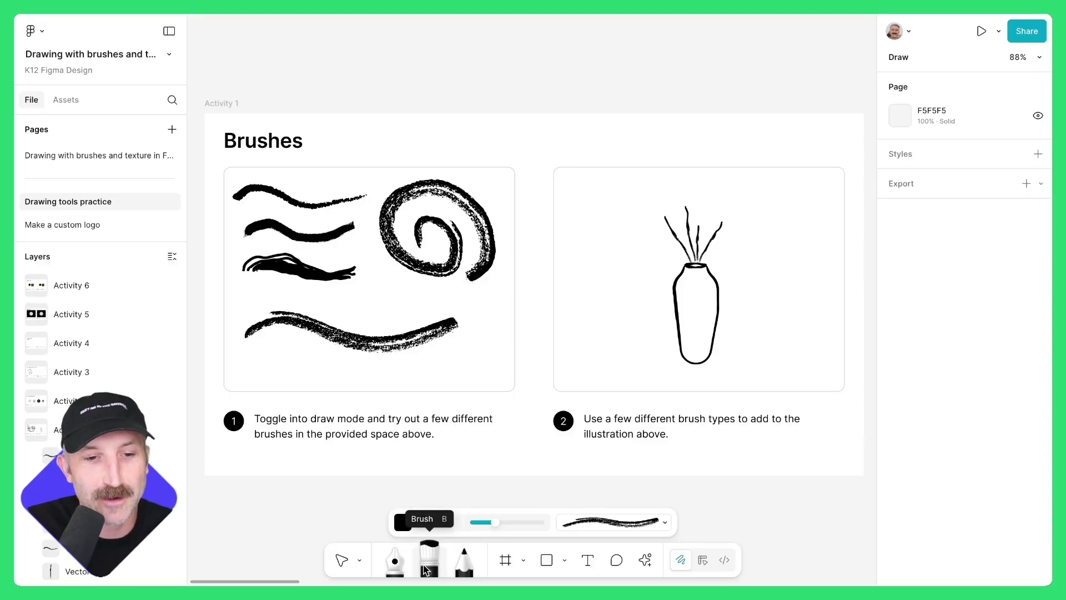
left_click(443, 564)
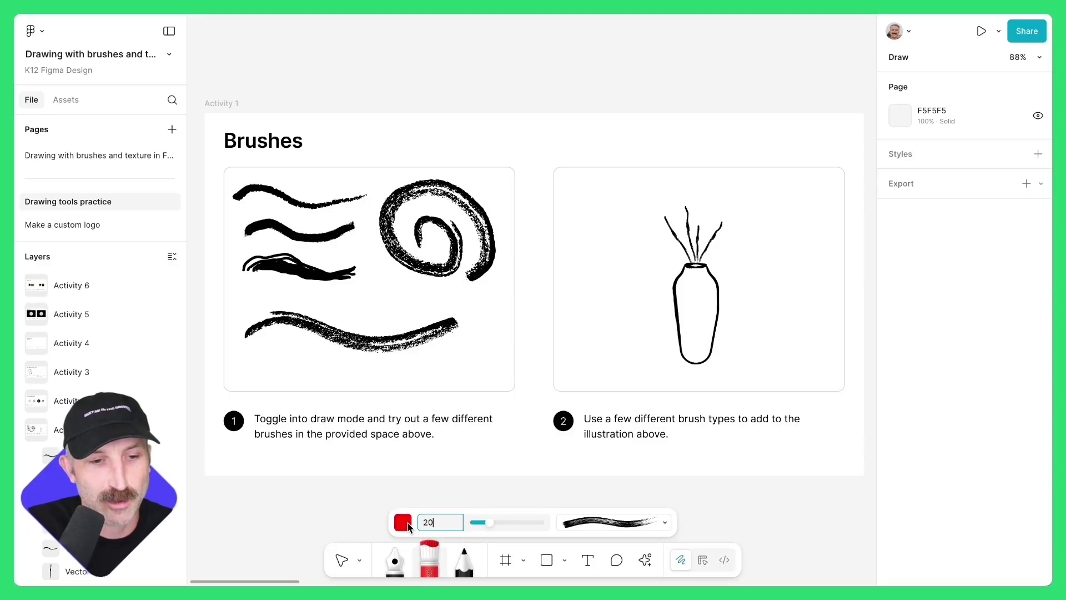
left_click(602, 524)
left_click(603, 439)
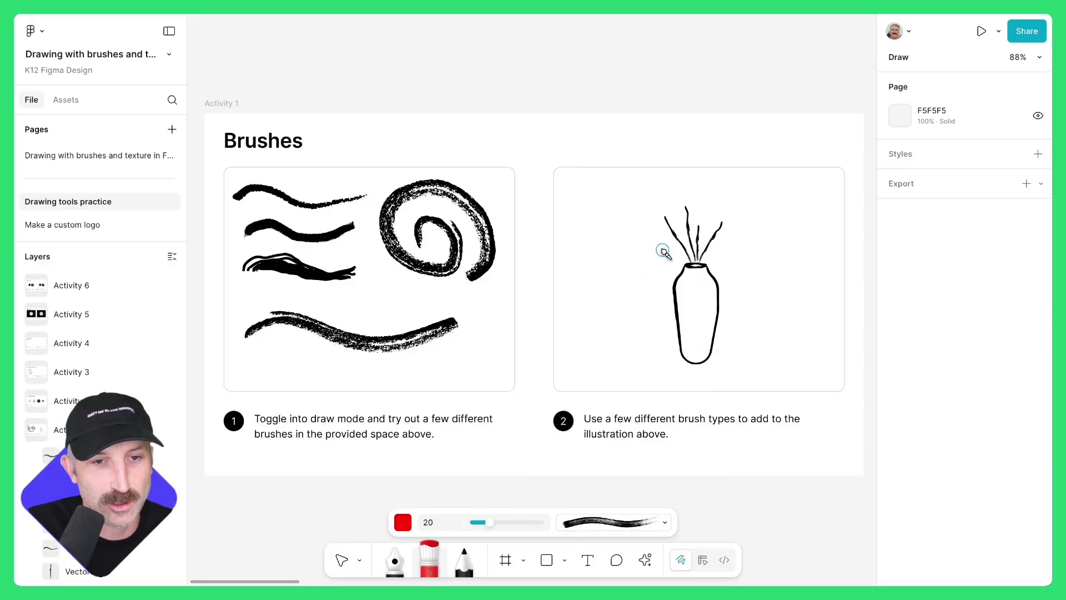
mouse_move(669, 225)
left_mouse_down()
mouse_move(667, 237)
mouse_move(665, 207)
mouse_move(677, 221)
left_mouse_up()
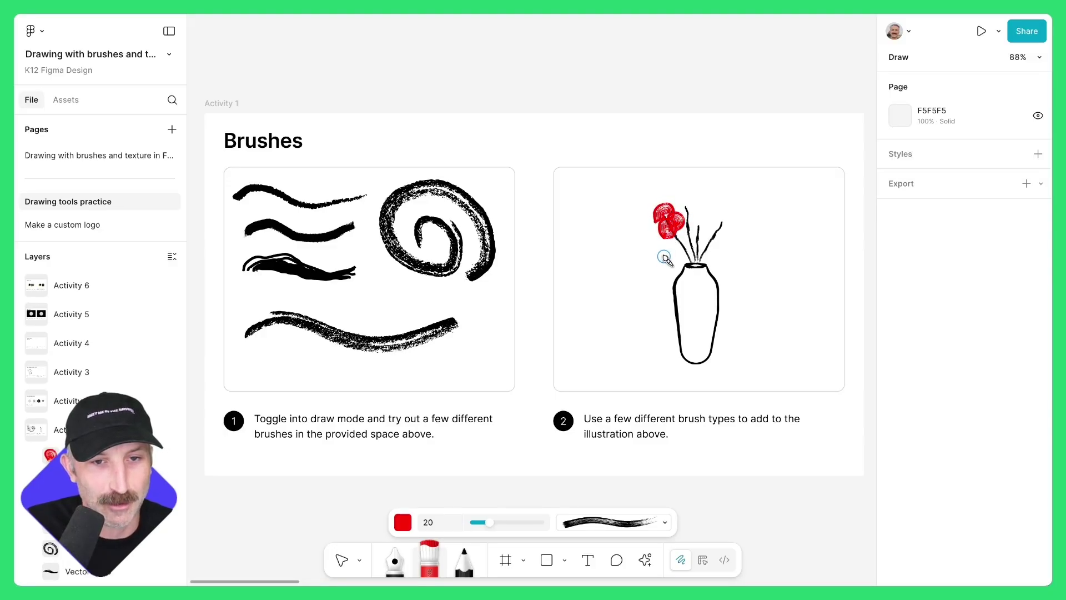
Paint a blue Propaganda leaf on the vase's right stem
left_click(403, 522)
left_click(440, 278)
left_click(611, 522)
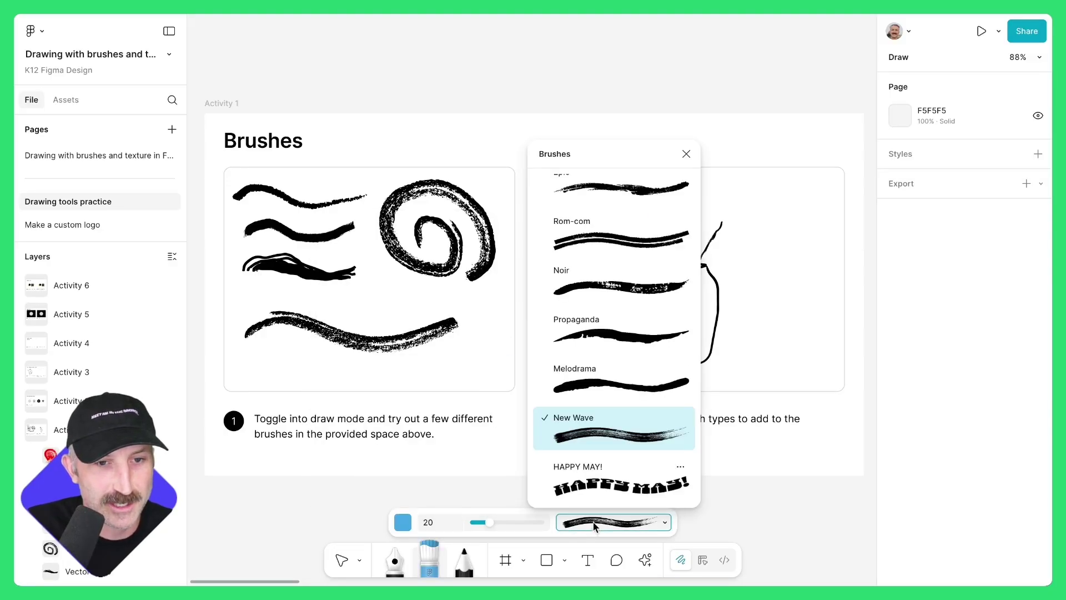
left_click(598, 322)
left_click_drag(701, 232, 707, 190)
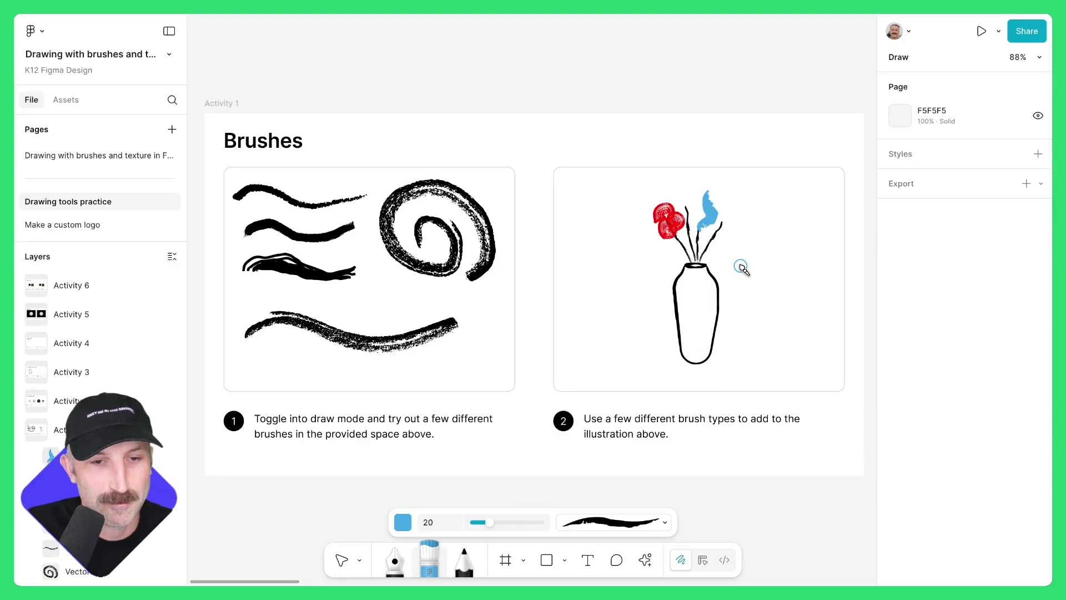
Change the brush colour, enlarge it to size 26, and draw a magenta scribbled flower above the vase
left_click(403, 522)
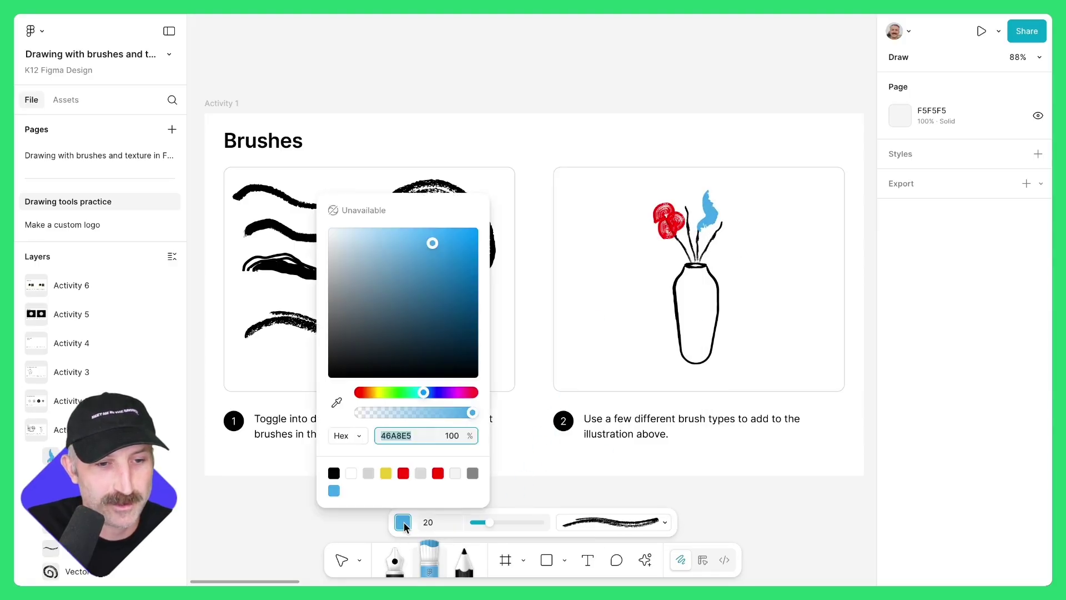
left_click_drag(421, 396, 455, 393)
left_click(492, 524)
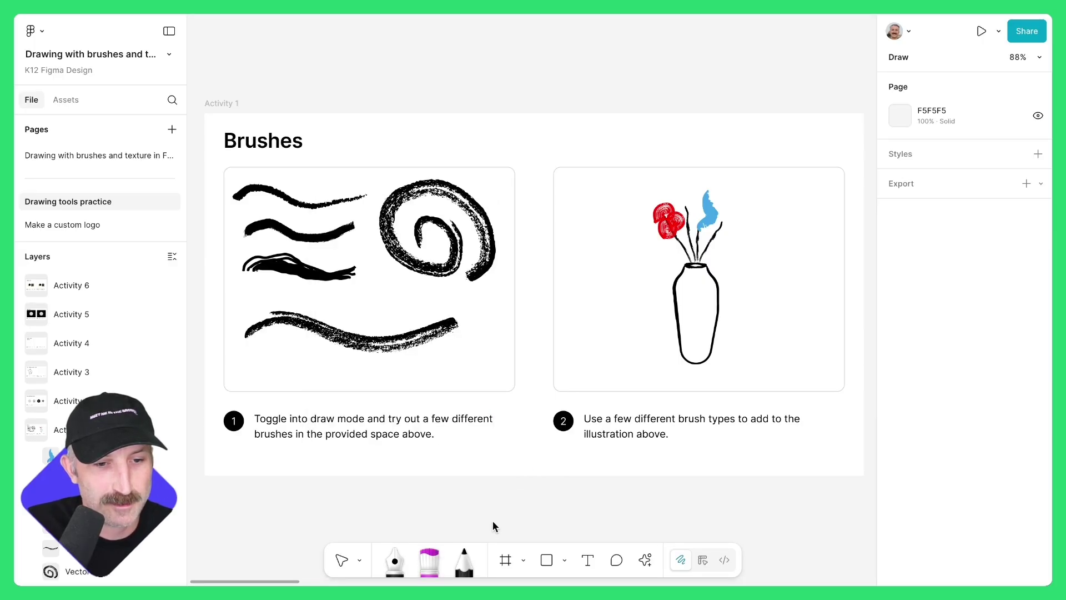
left_click_drag(492, 525, 493, 524)
mouse_move(683, 192)
left_mouse_down()
mouse_move(701, 194)
mouse_move(691, 207)
left_mouse_up()
Switch the brush colour to yellow and paint a yellow flower beside the blue one
left_click(402, 522)
left_click(374, 439)
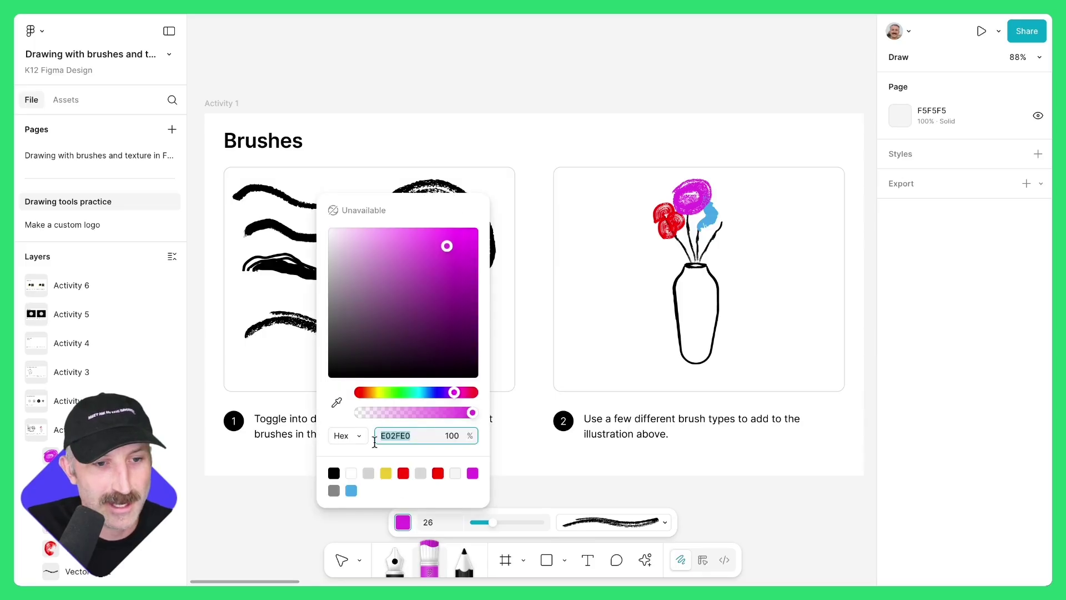
left_click(379, 392)
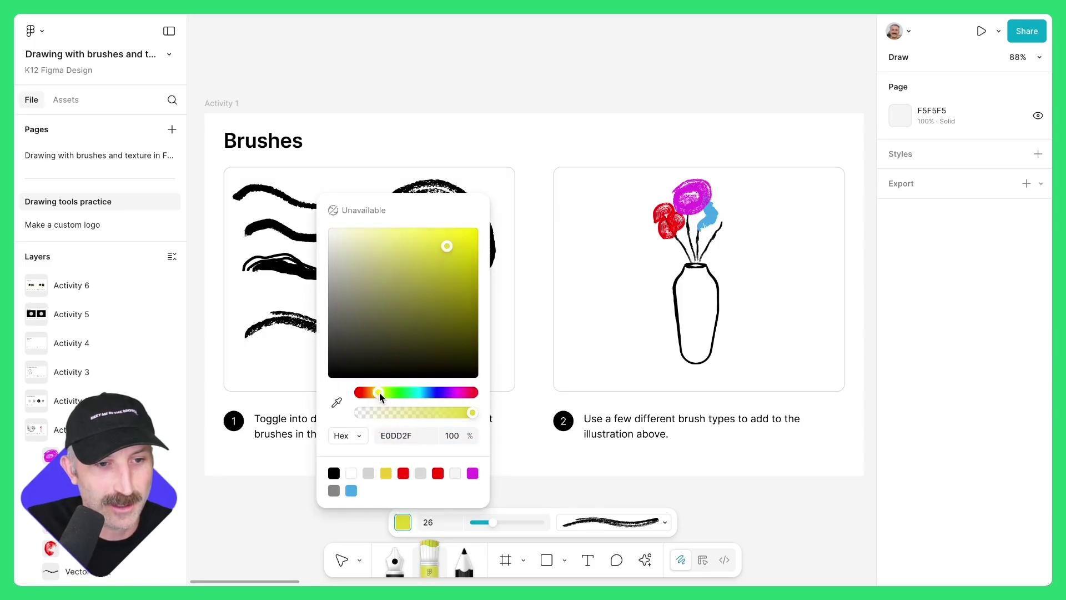
left_click(608, 437)
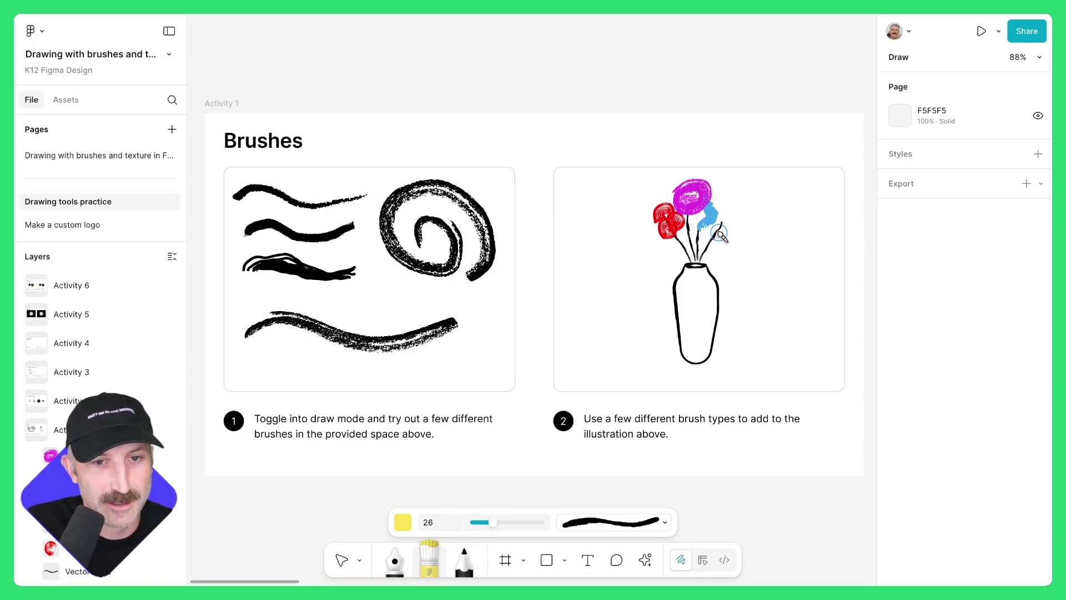
left_click_drag(720, 236, 751, 195)
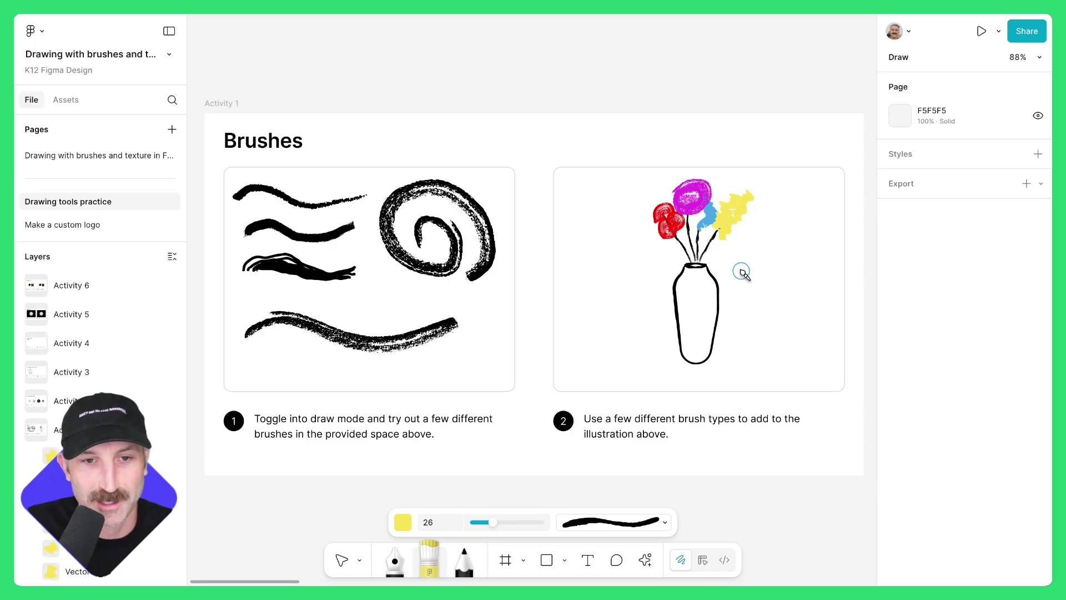
Recolour the four flower stems green (51BD4D)
key("Escape")
left_click_drag(675, 254, 712, 249)
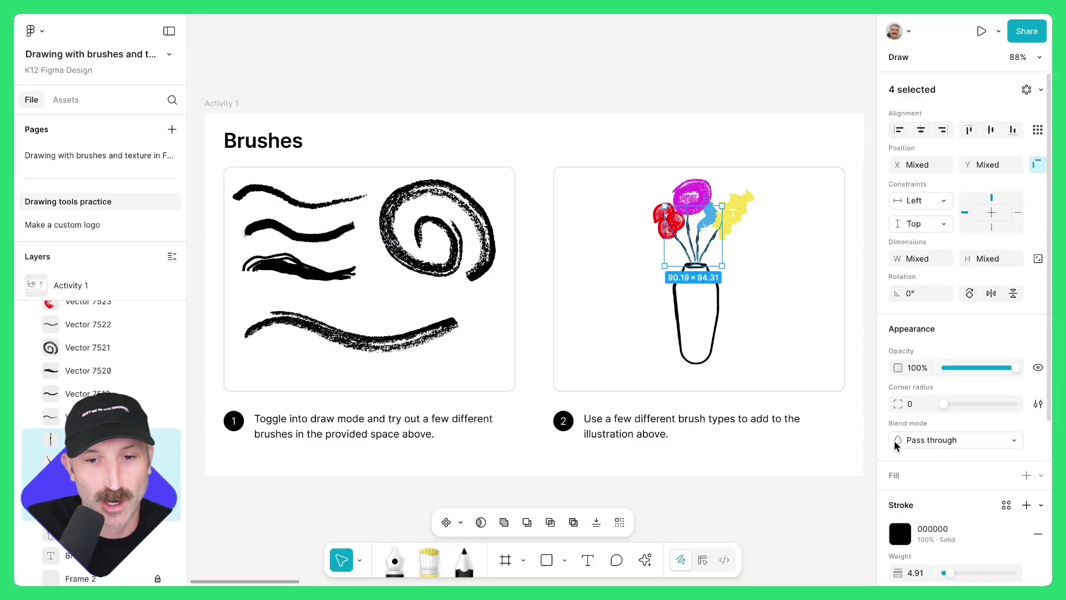
left_click(900, 533)
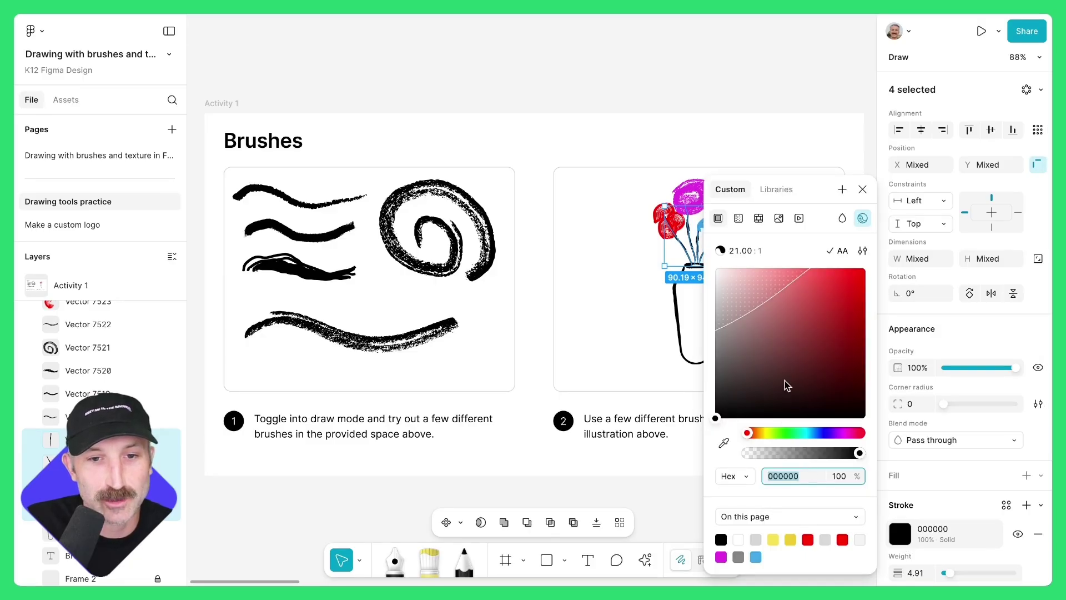
left_click(804, 306)
left_click_drag(748, 433, 785, 431)
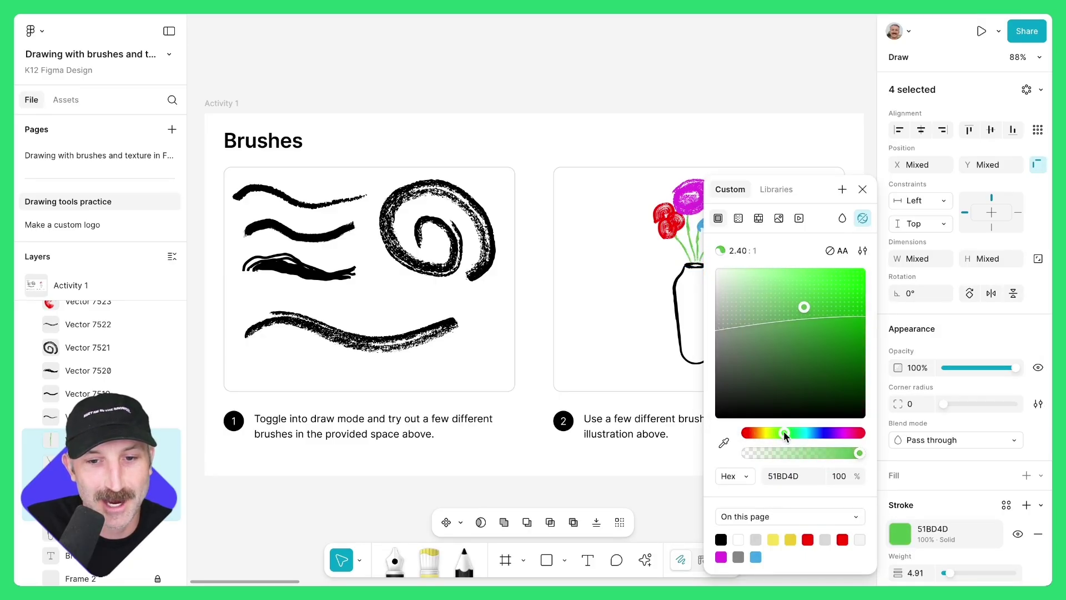
left_click(611, 339)
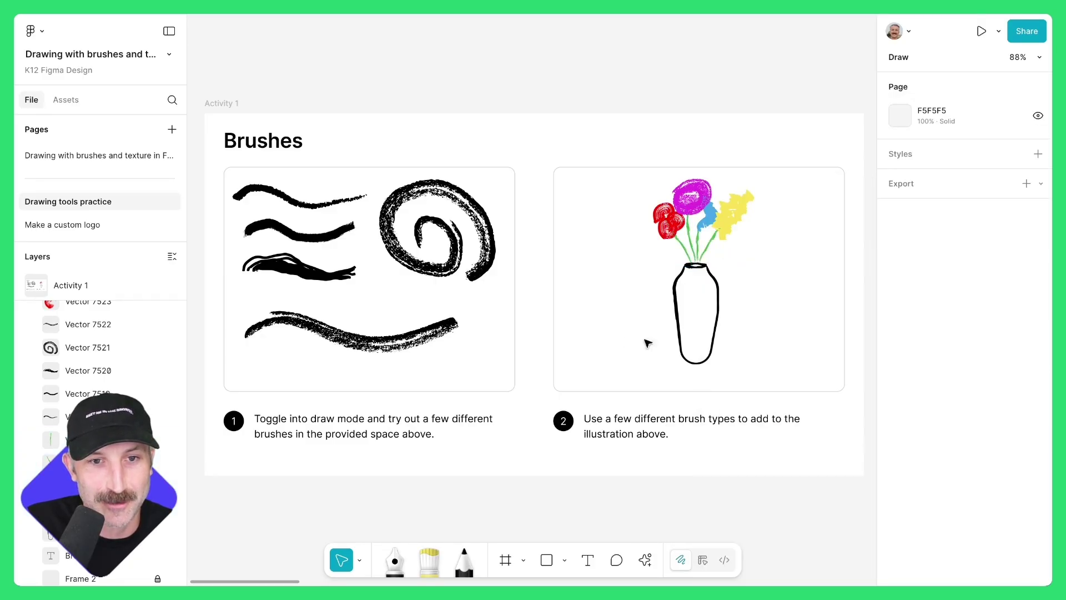
Send the magenta flower behind the others and go to the next activity frame
left_click(690, 194)
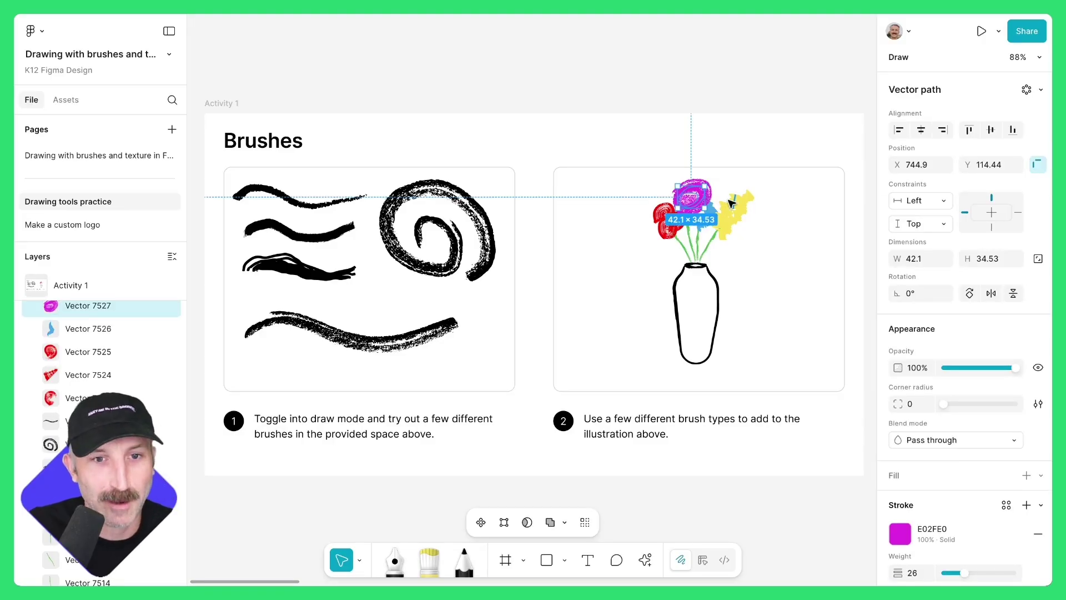
key("bracketleft")
left_click(773, 287)
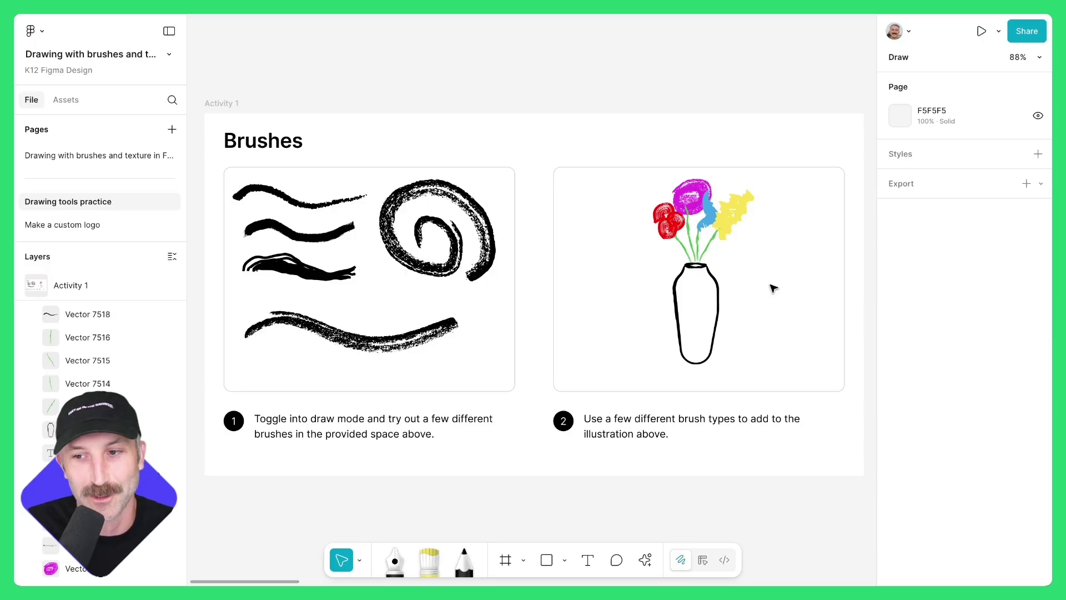
key("n")
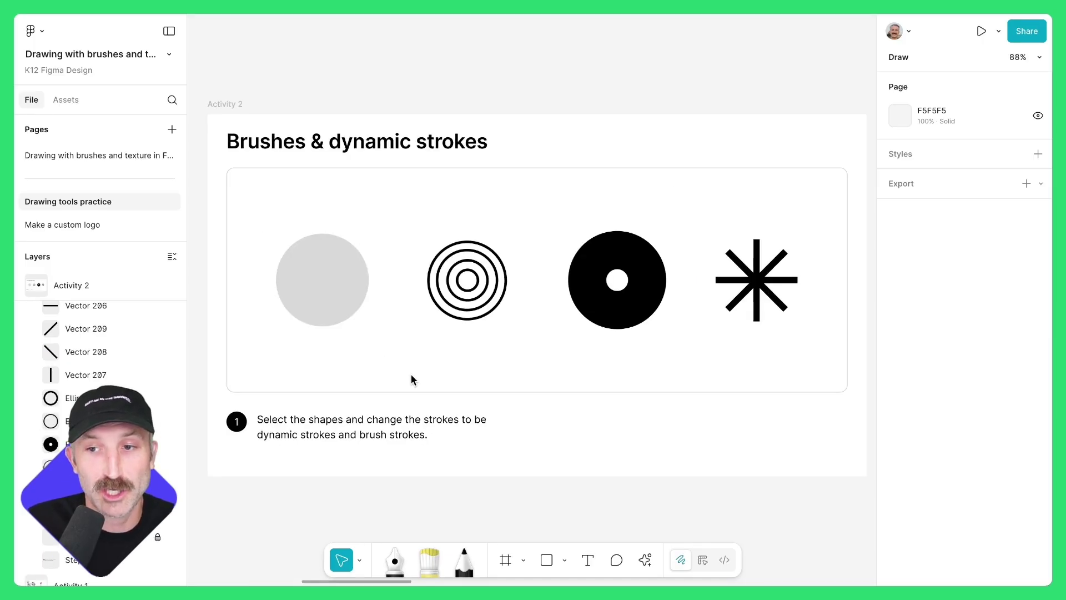
Give the grey circle a weight-9 dynamic stroke with 99% frequency and higher wiggle
left_click(342, 300)
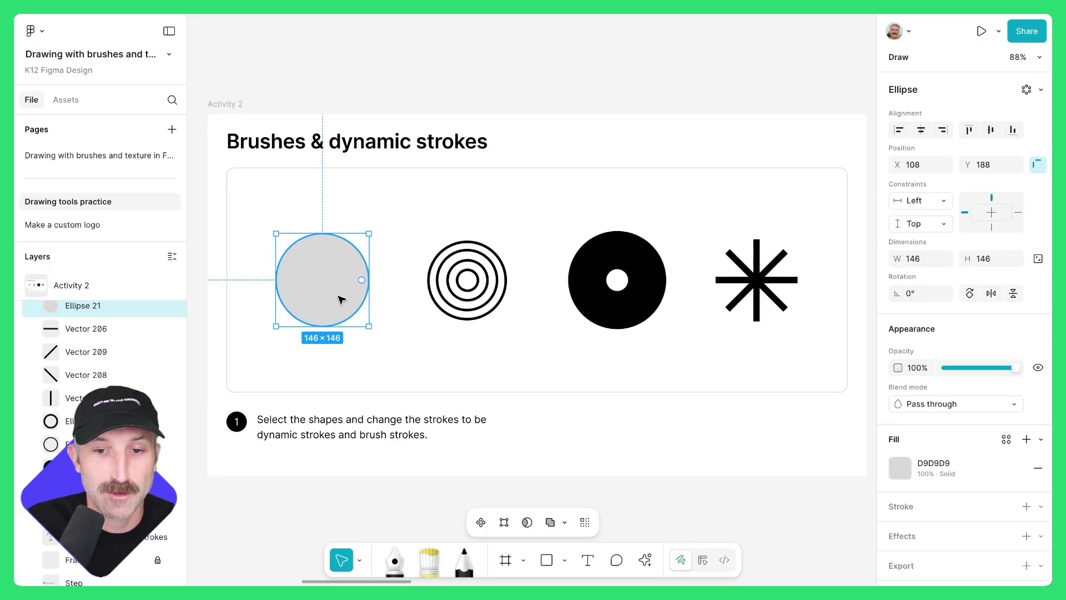
left_click(1024, 510)
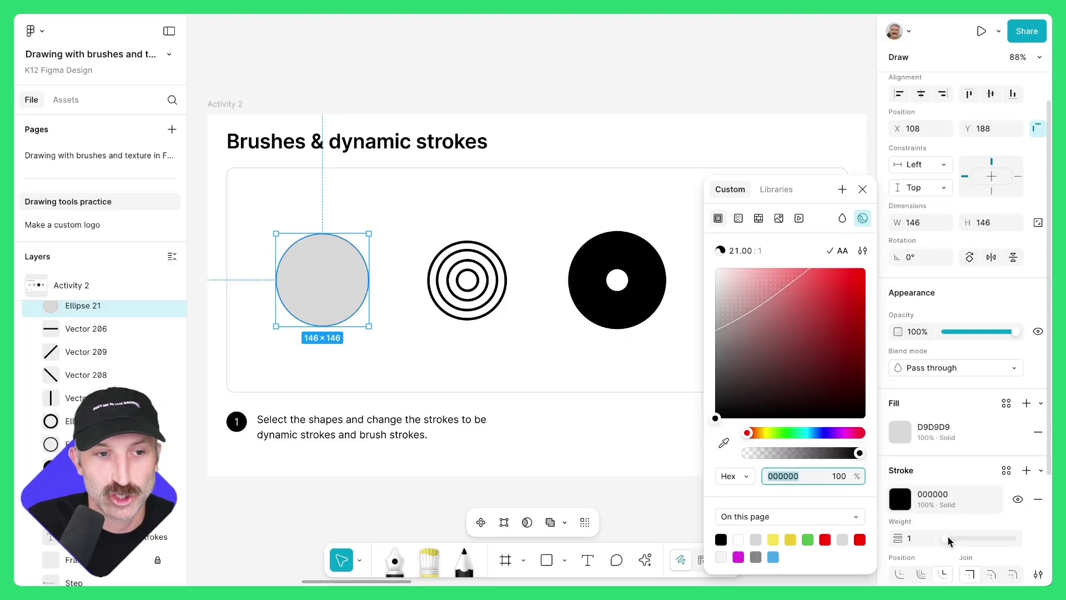
left_click_drag(944, 538, 956, 542)
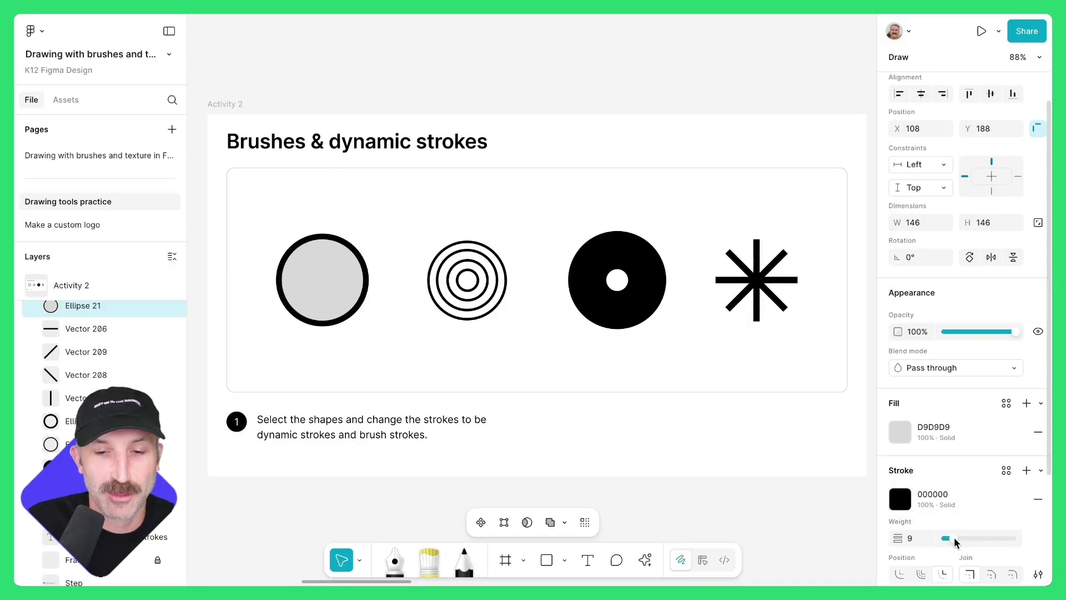
left_click(1040, 470)
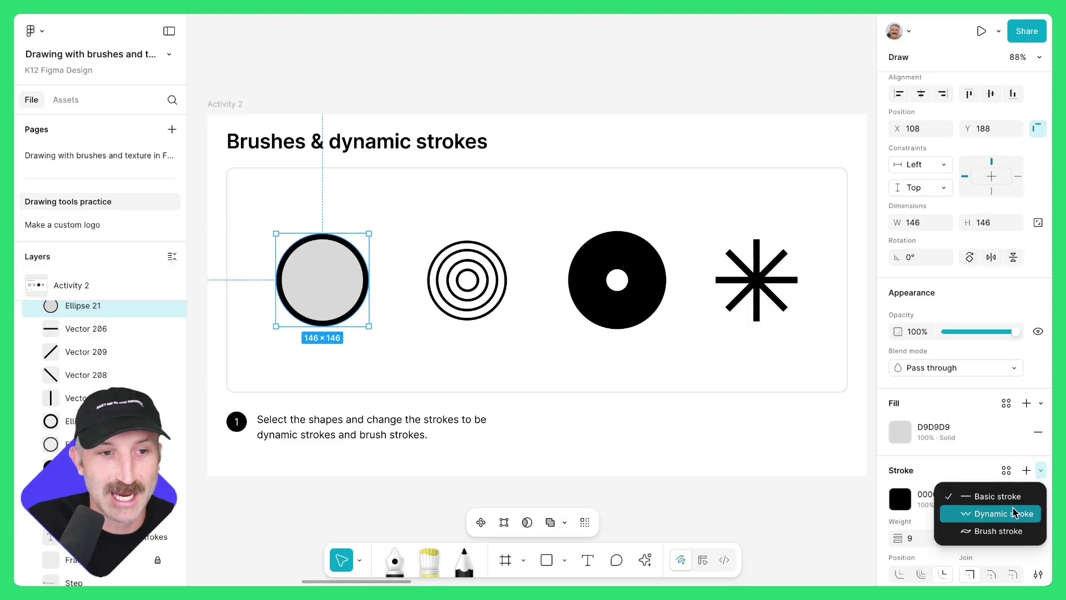
left_click(994, 513)
scroll(1015, 508, "down", 5)
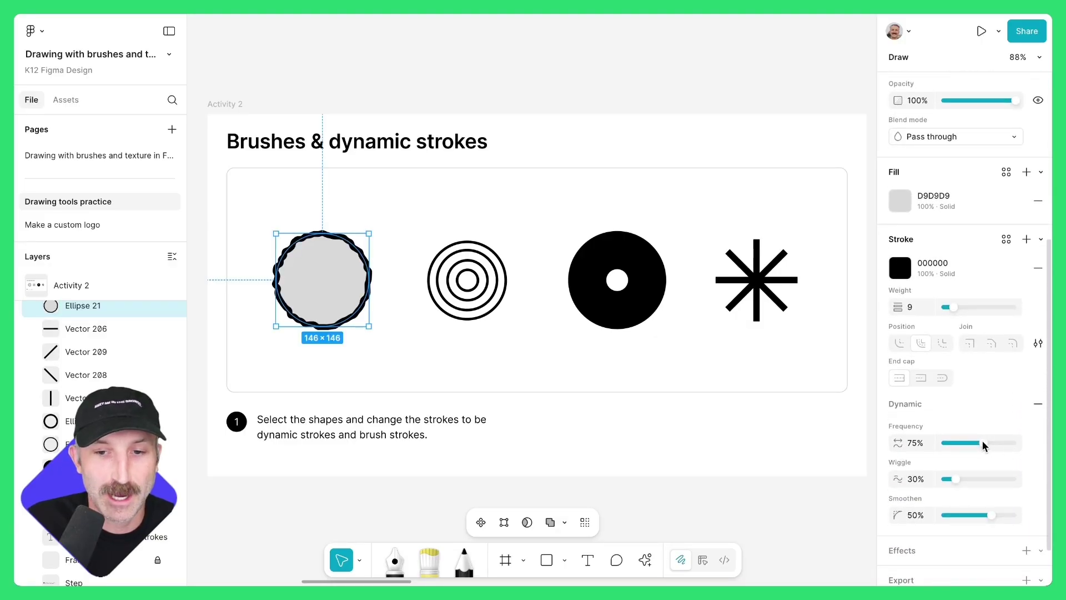
left_click_drag(982, 445, 992, 444)
left_click_drag(957, 481, 976, 517)
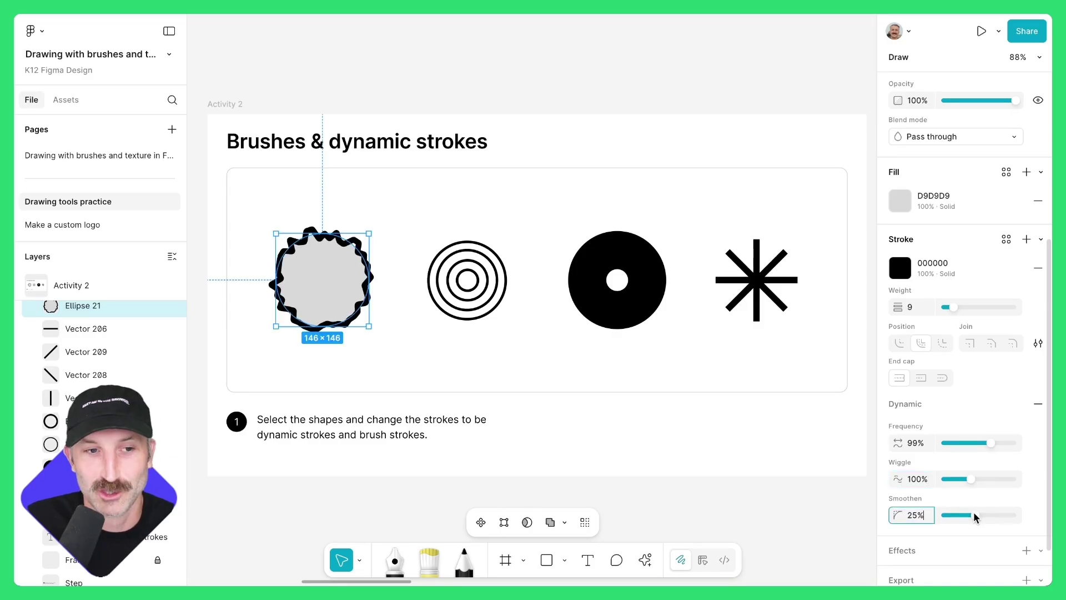
Switch the concentric circles' outlines to dynamic strokes
left_click_drag(418, 223, 514, 332)
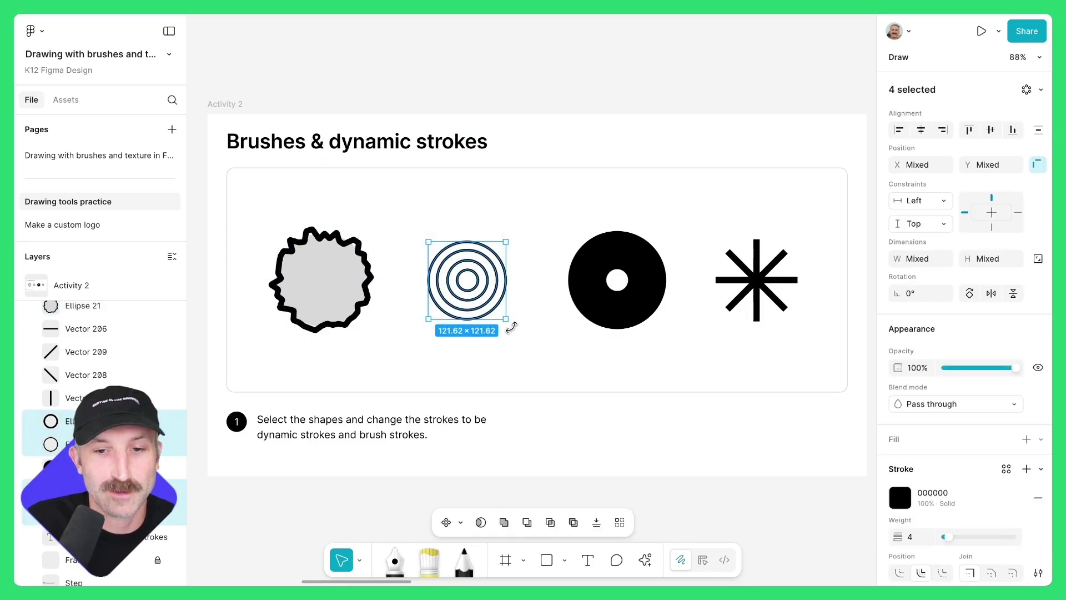
left_click(1040, 472)
left_click(1014, 510)
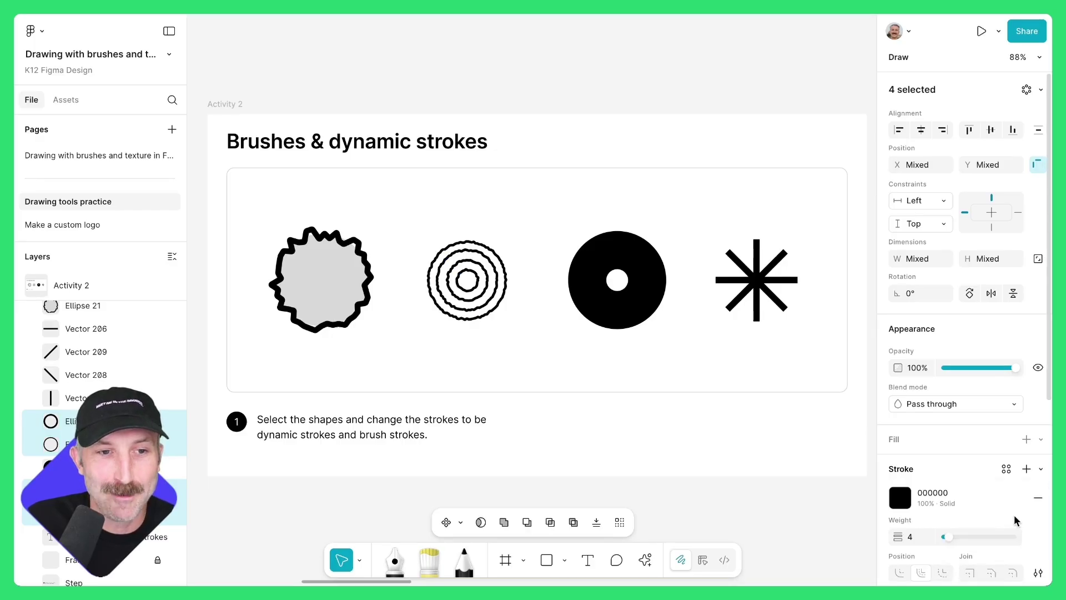
scroll(955, 525, "down", 3)
left_click_drag(978, 508, 950, 544)
left_click(617, 245)
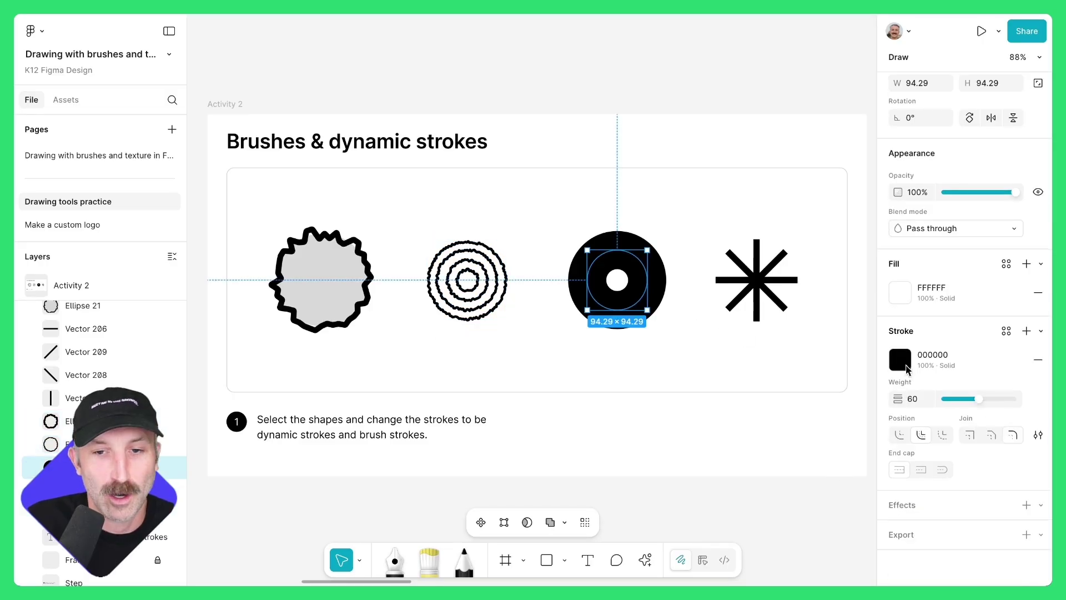
Give the black ring a New Wave brush stroke and rotate it to about 46°
left_click(1040, 332)
left_click(966, 391)
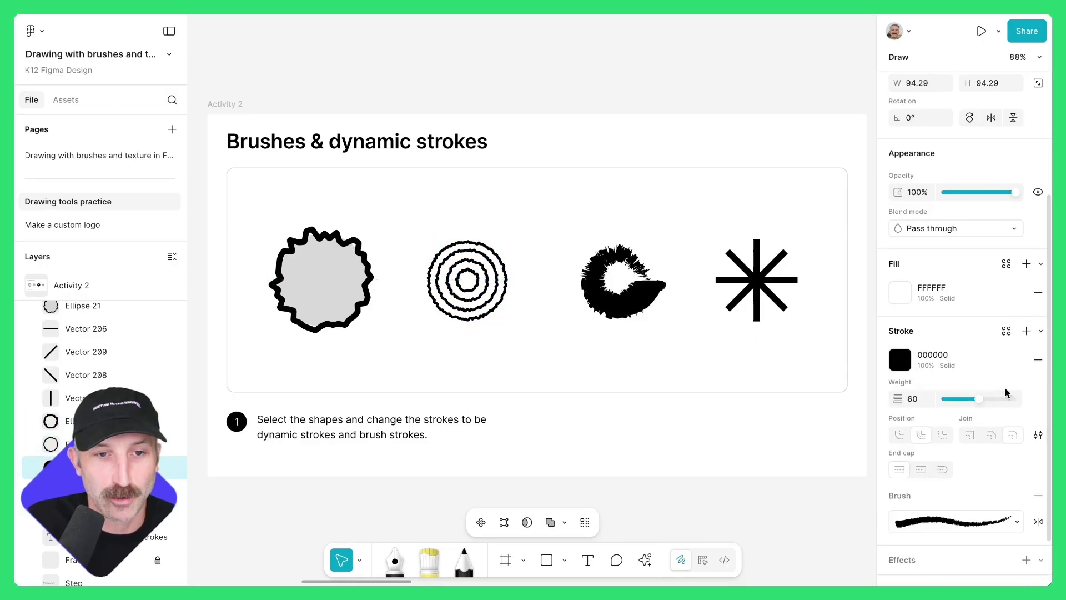
left_click(942, 522)
scroll(767, 452, "down", 5)
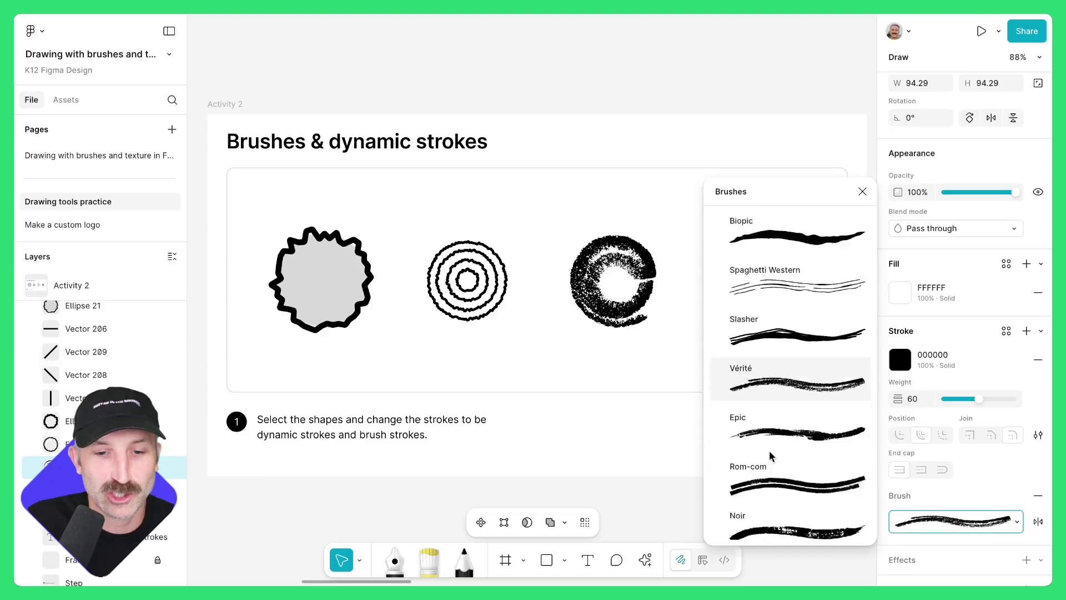
scroll(770, 457, "down", 3)
left_click(771, 462)
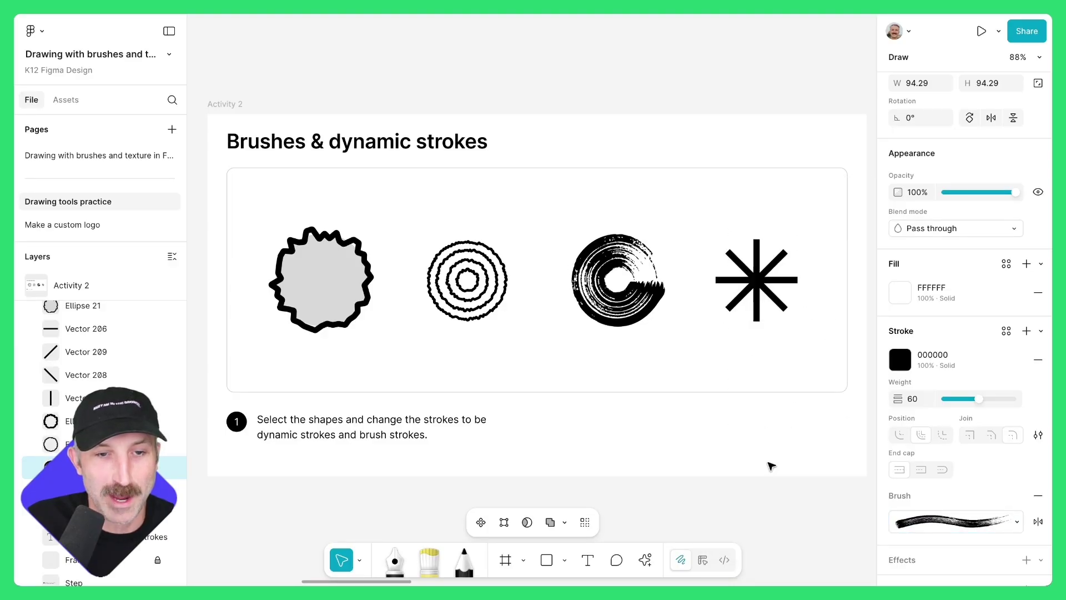
mouse_move(642, 280)
left_mouse_down()
mouse_move(644, 290)
mouse_move(626, 282)
mouse_move(647, 279)
left_mouse_up()
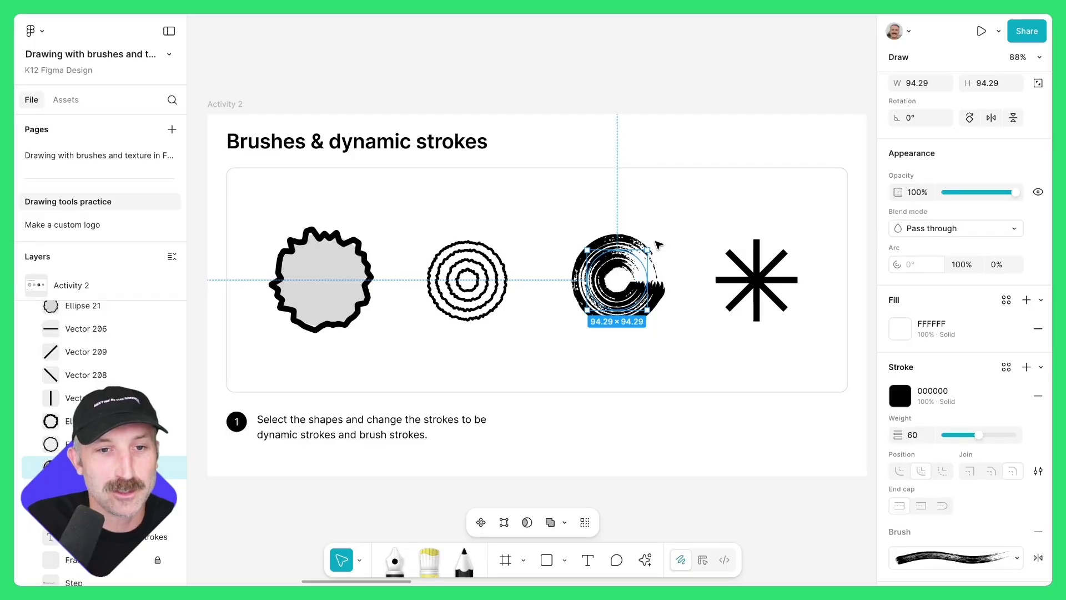
left_click_drag(646, 241, 614, 239)
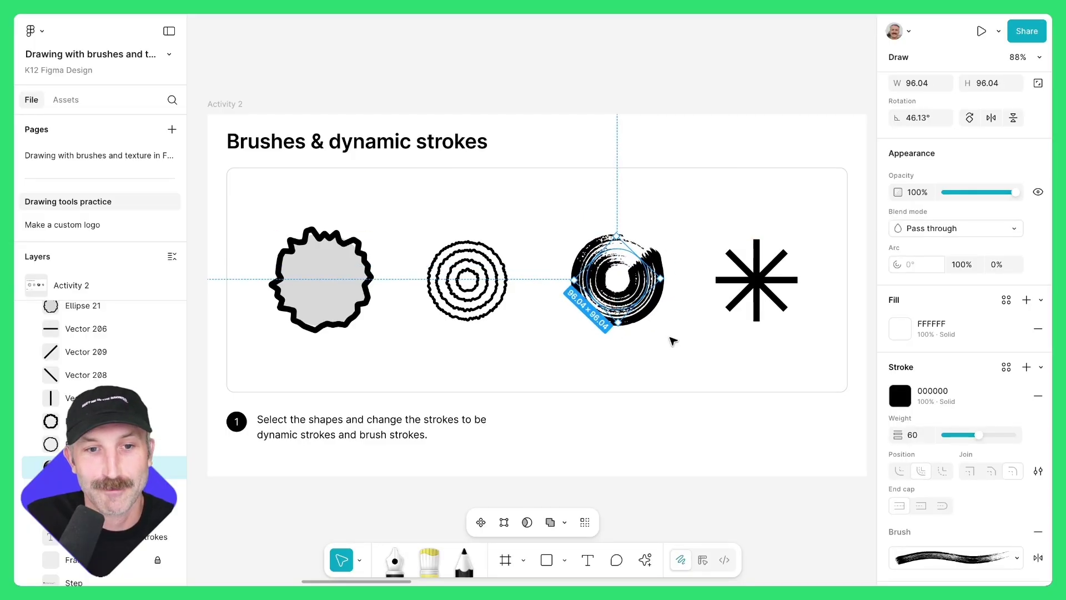
left_click(673, 341)
Give the asterisk's four lines a weight-15 Grindhouse brush stroke
left_click_drag(699, 217, 798, 327)
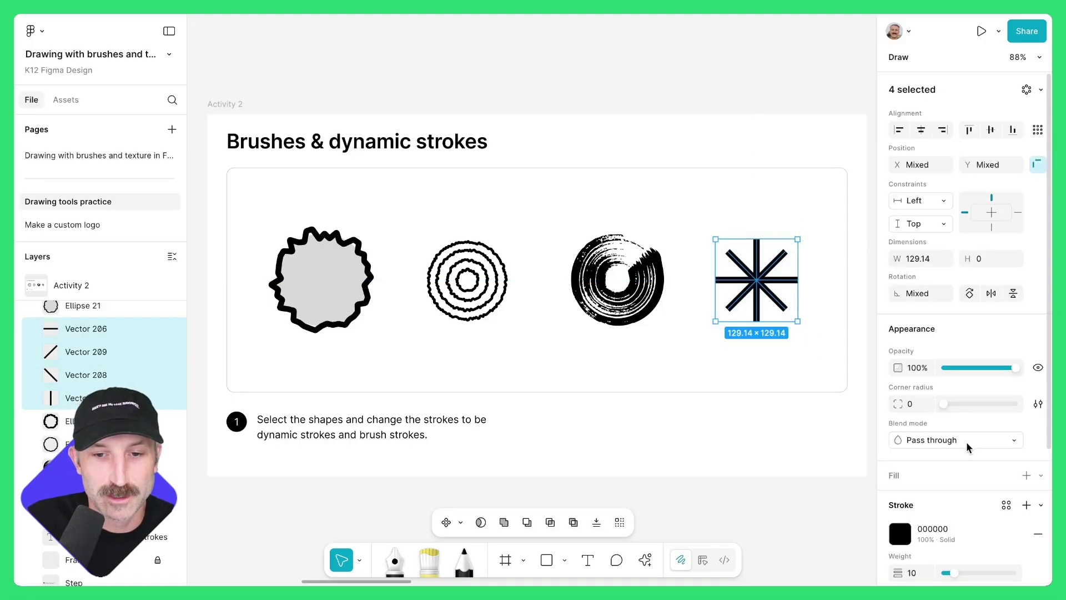
scroll(967, 448, "down", 1)
left_click(1041, 454)
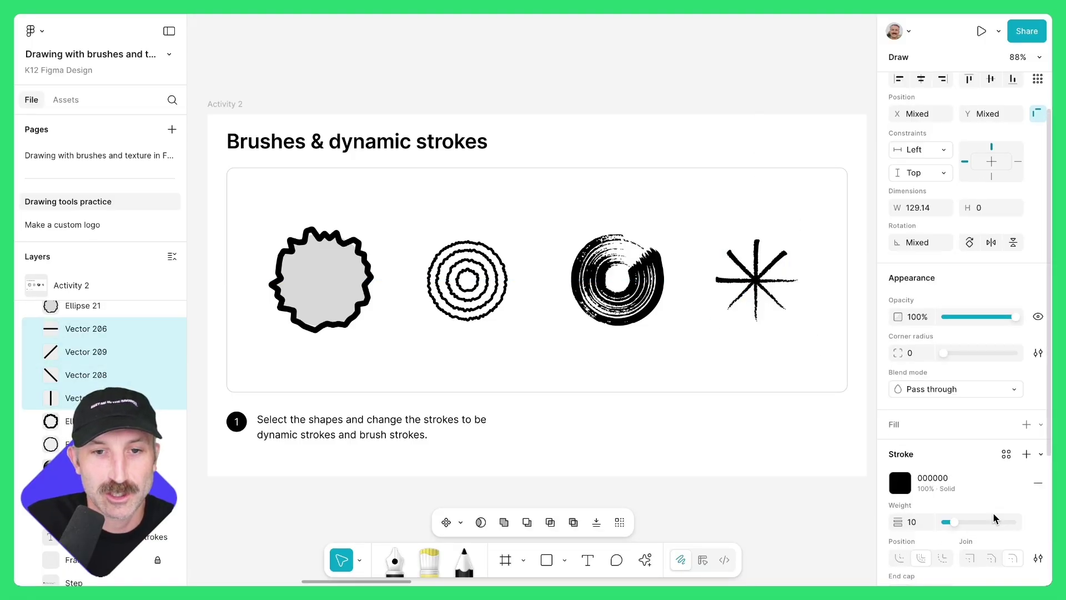
left_click_drag(955, 524, 958, 525)
left_click(978, 492)
left_click(772, 291)
left_click(804, 375)
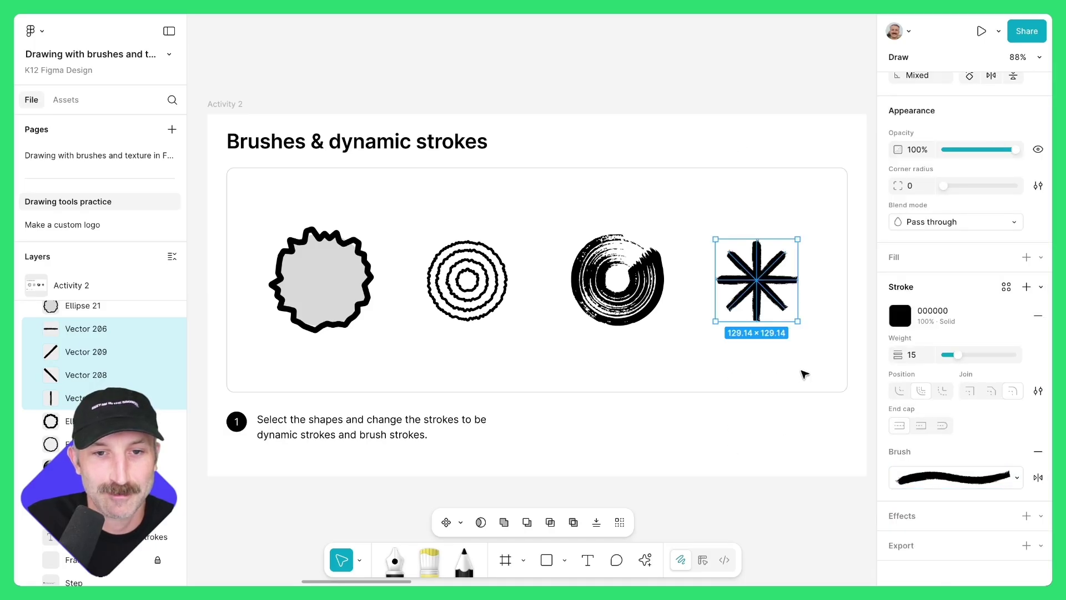
left_click(774, 438)
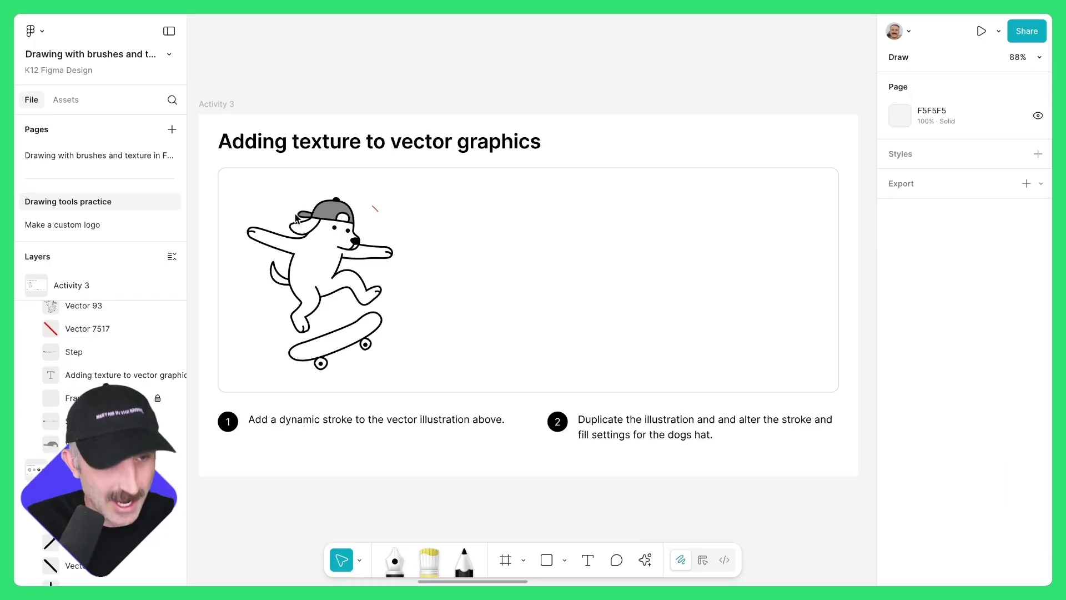
Switch the dog illustration's outline to a Dynamic stroke with wiggle lowered to 14%
scroll(295, 218, "up", 5)
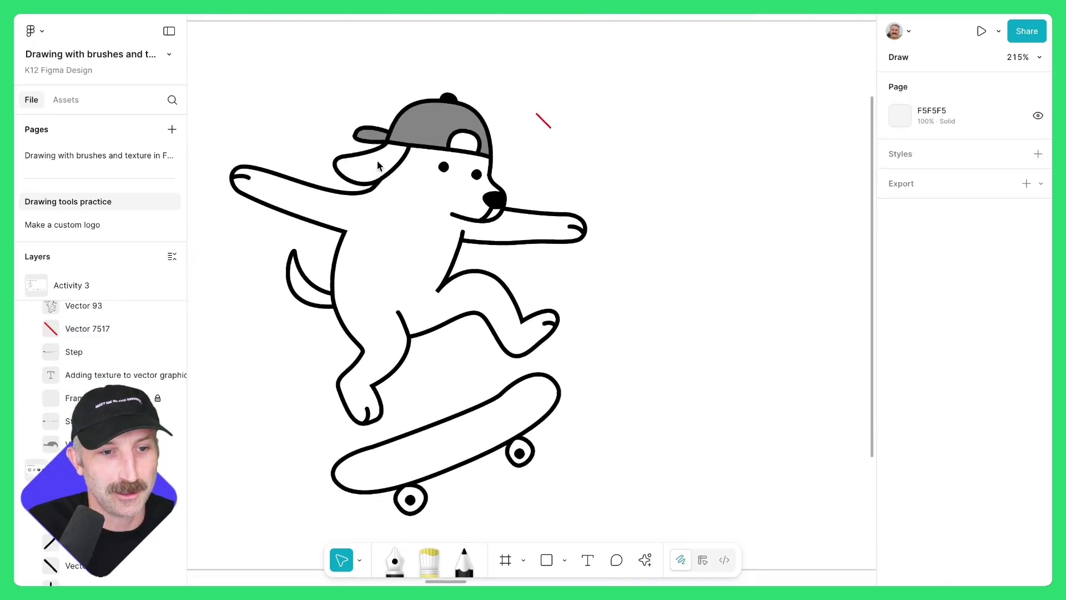
scroll(389, 166, "down", 1)
left_click(388, 167)
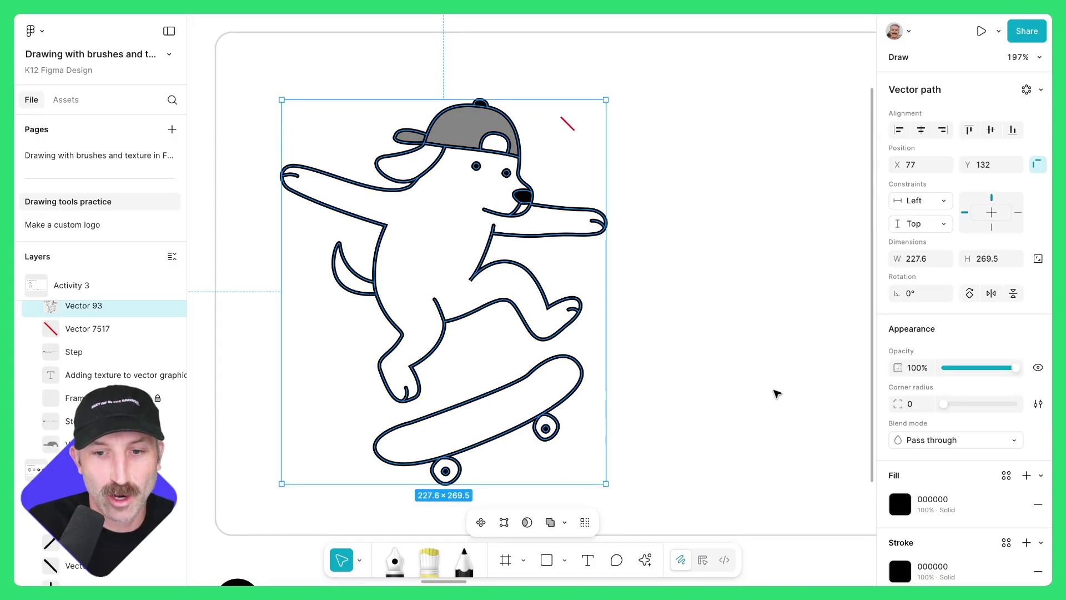
scroll(1043, 479, "down", 1)
left_click(1041, 497)
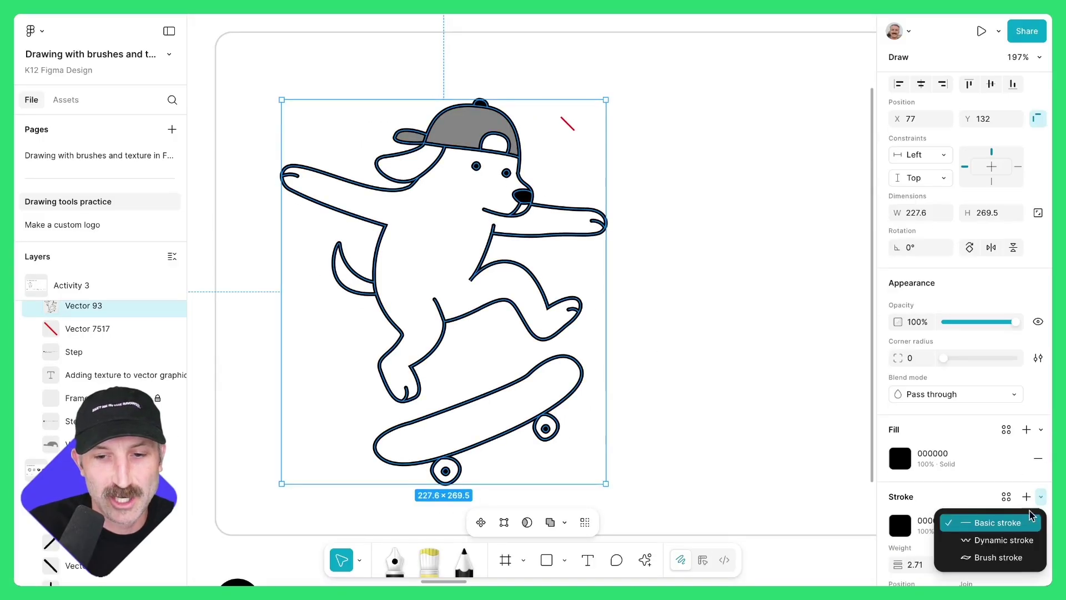
left_click(1012, 540)
scroll(959, 486, "down", 5)
left_click_drag(959, 486, 954, 487)
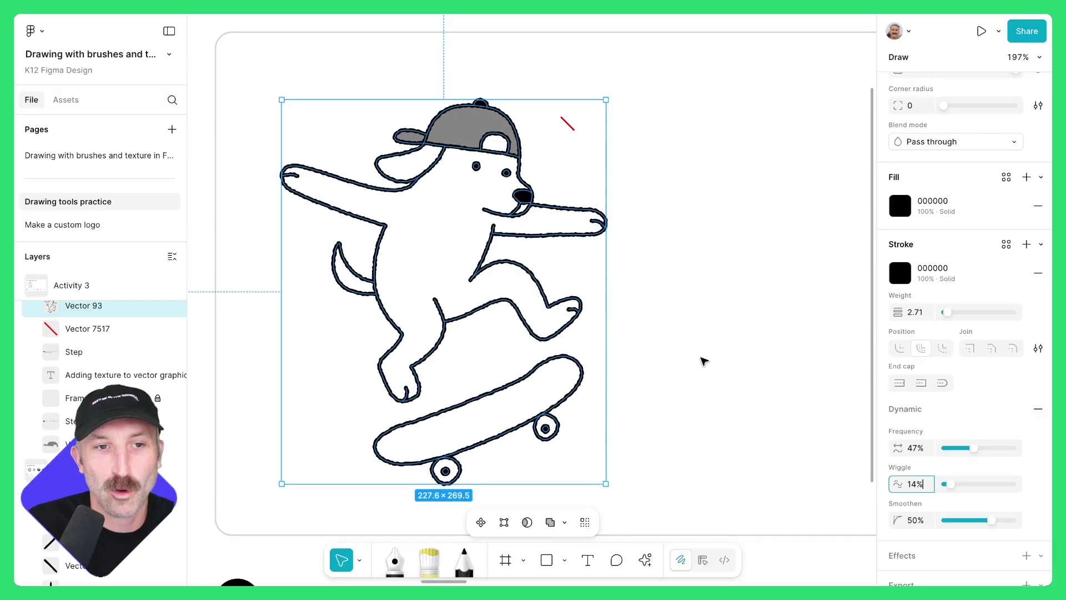
left_click(713, 361)
Fill the cap with a pattern sourced from the red line, at -50% spacing and 42% scale
left_click(453, 129)
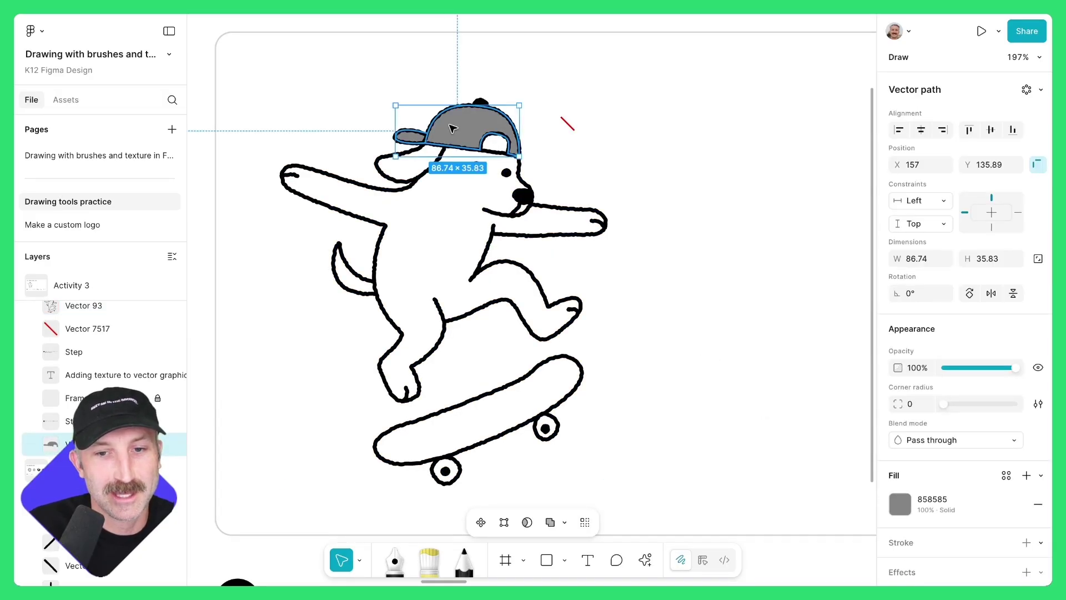
left_click(901, 505)
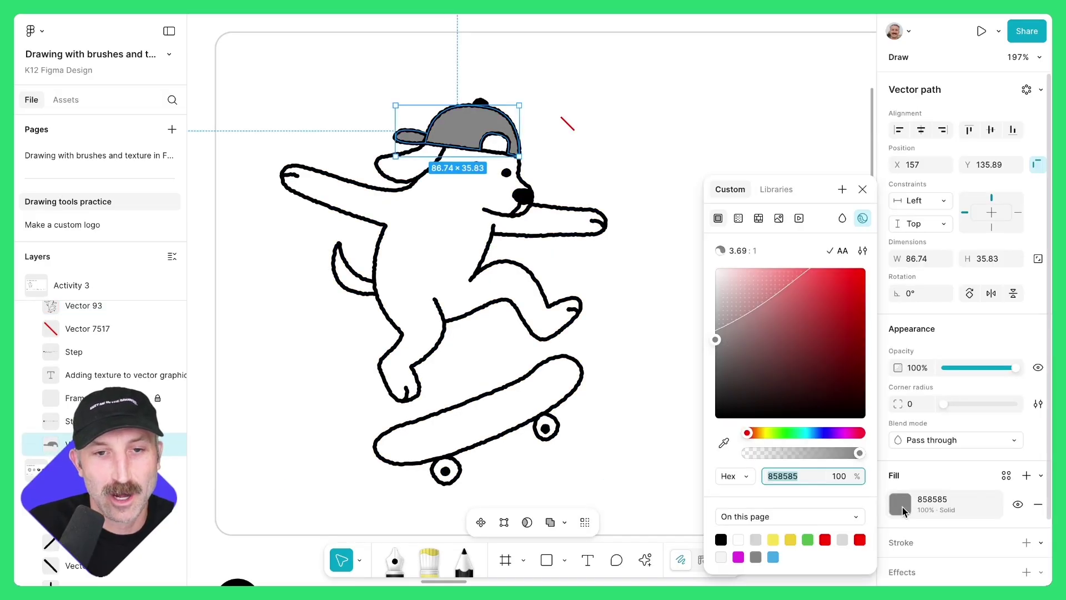
left_click(758, 218)
left_click(793, 314)
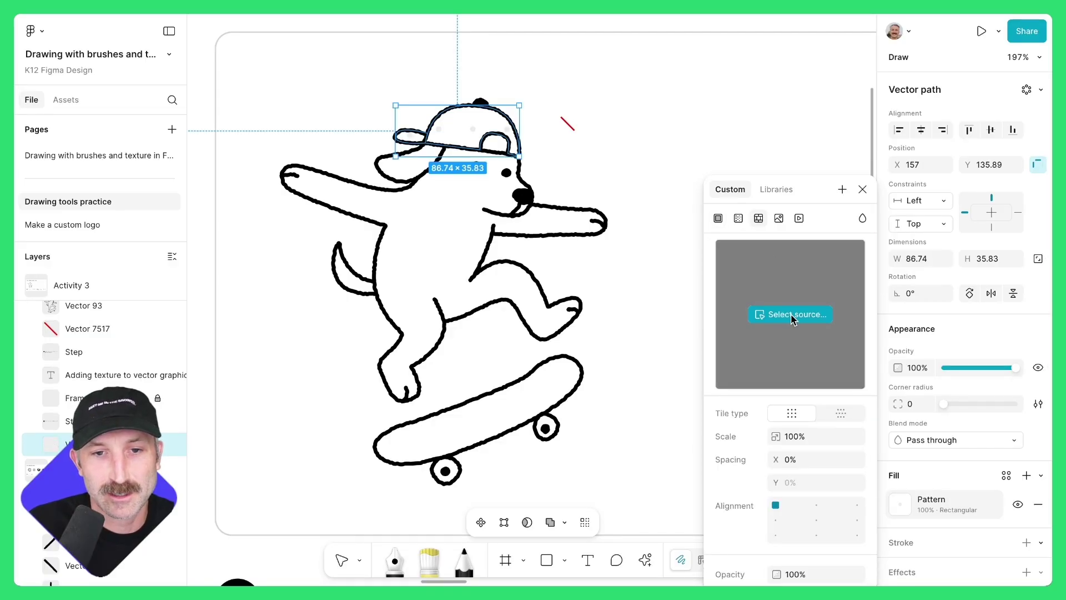
left_click(569, 127)
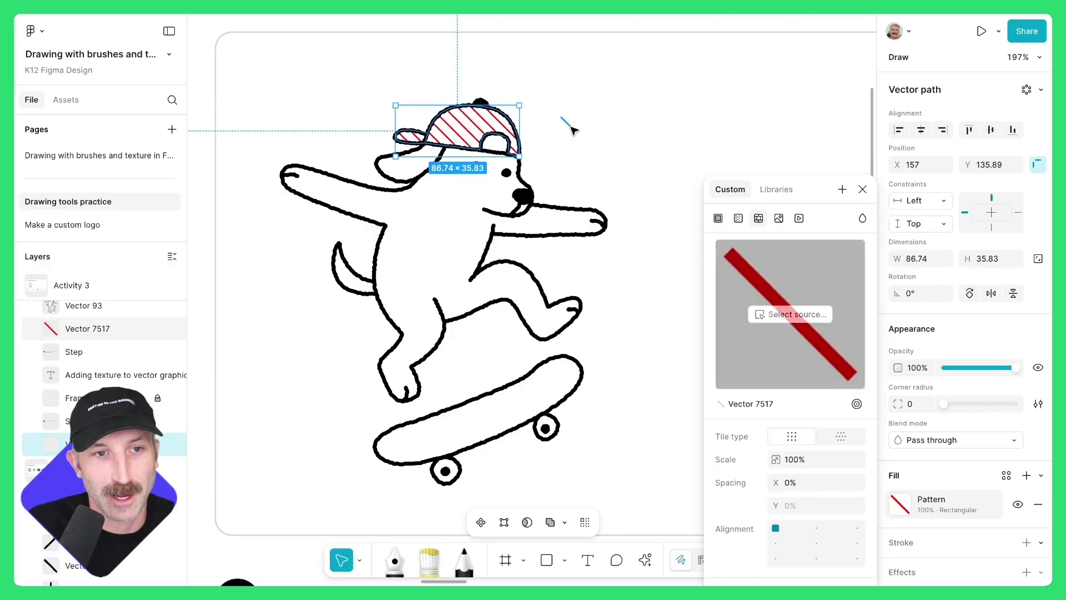
left_click_drag(762, 485, 614, 483)
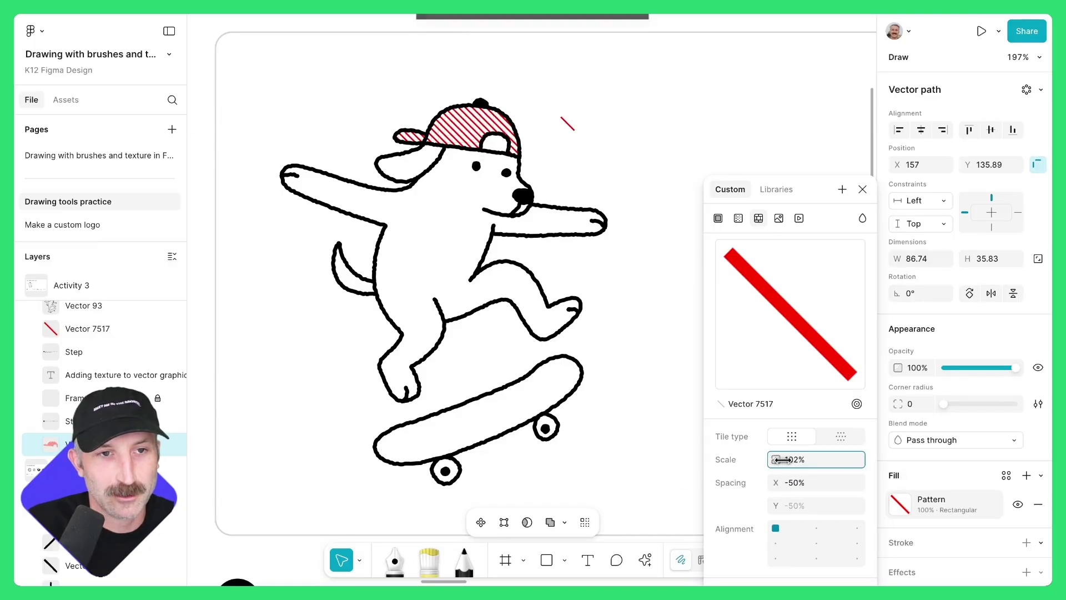
left_click_drag(775, 459, 688, 459)
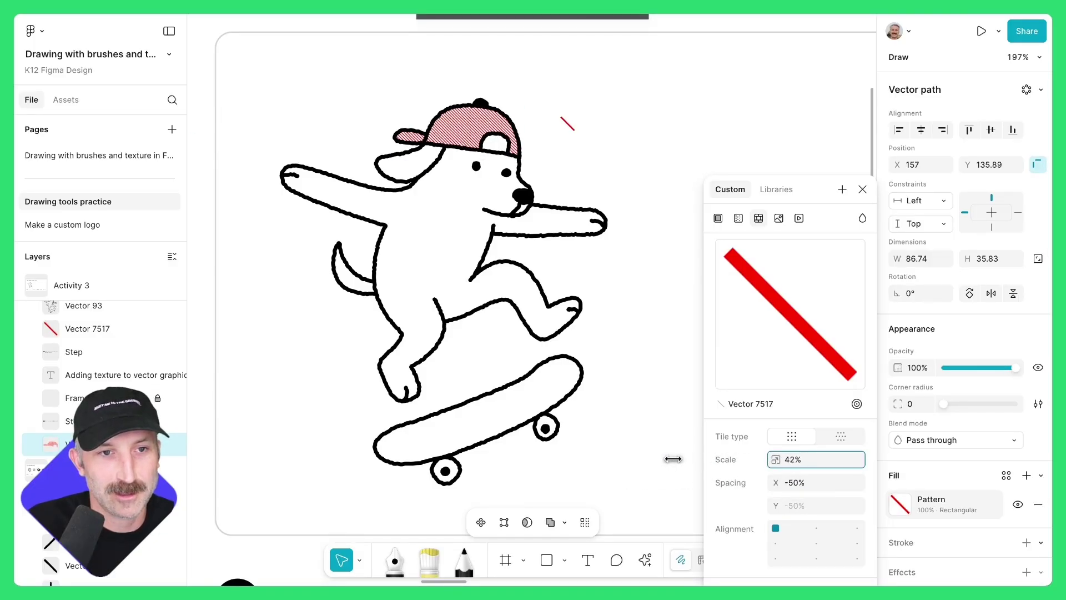
left_click(863, 190)
Select the small red line and check its stroke type options without changing them
left_click(569, 126)
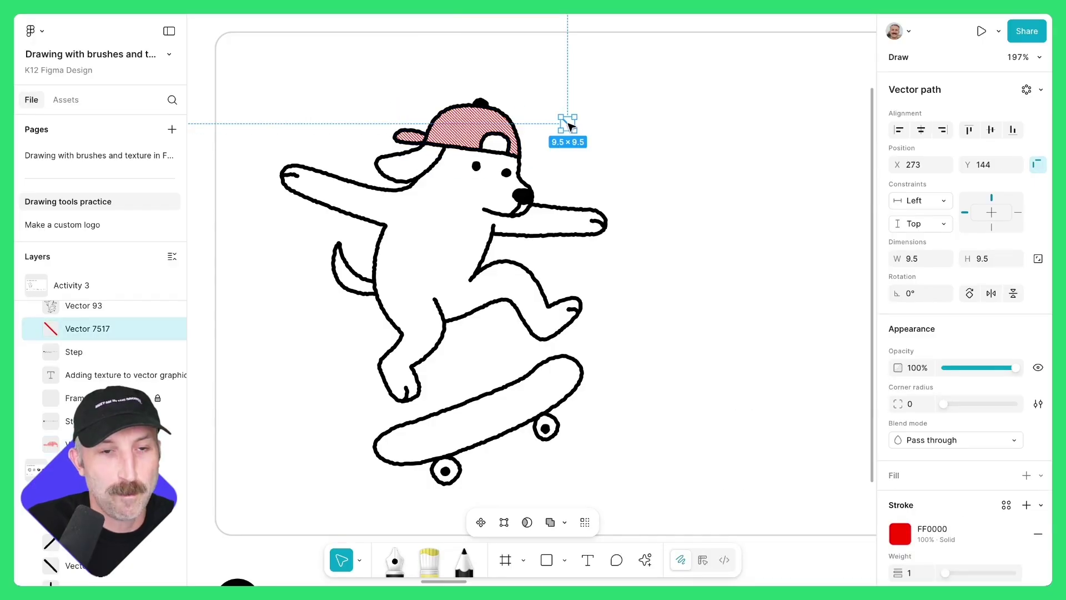
left_click(1042, 505)
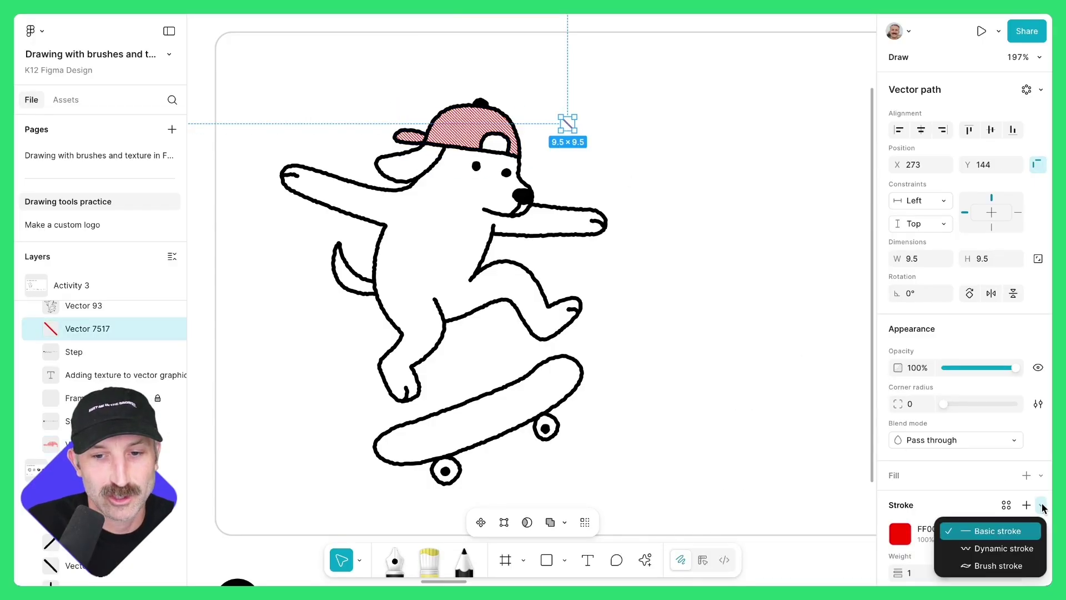
key("Escape")
scroll(479, 223, "up", 5)
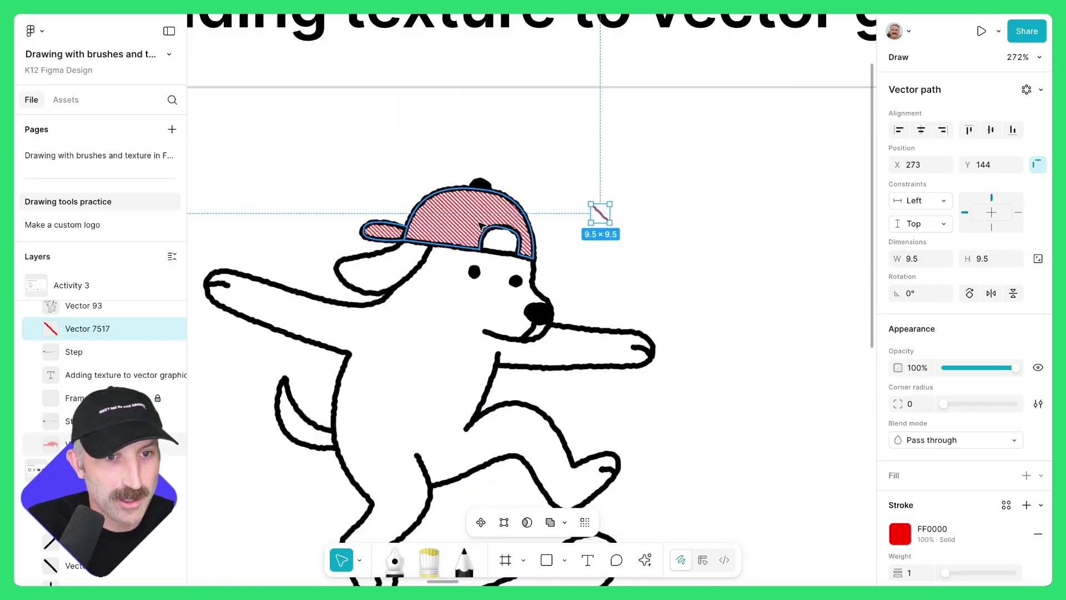
scroll(479, 224, "up", 5)
scroll(468, 232, "down", 10)
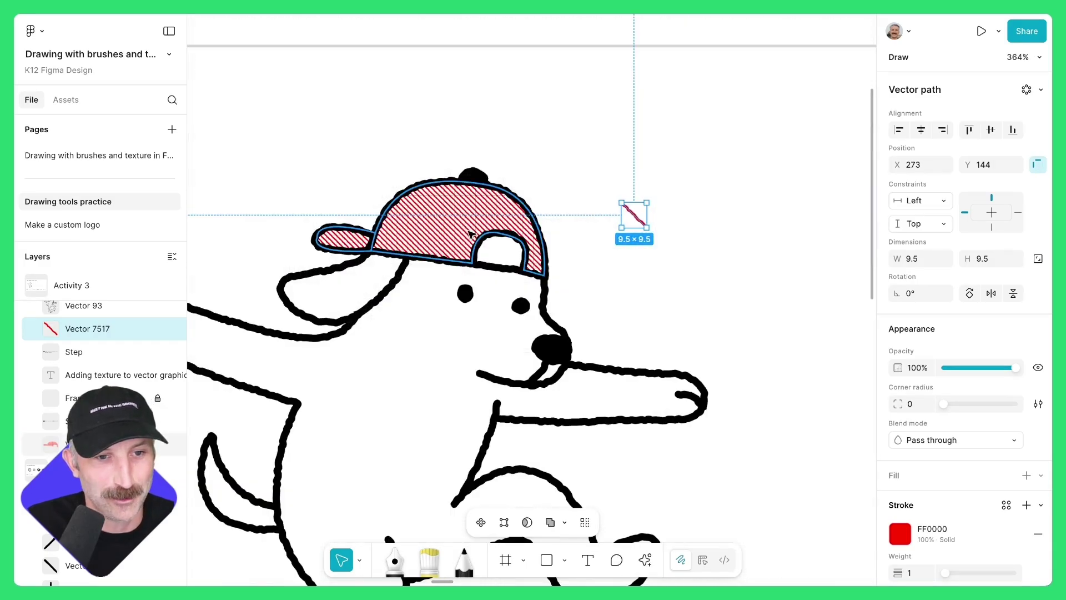
Duplicate the whole dog illustration twice to make three dogs side by side
left_click_drag(248, 189, 421, 376)
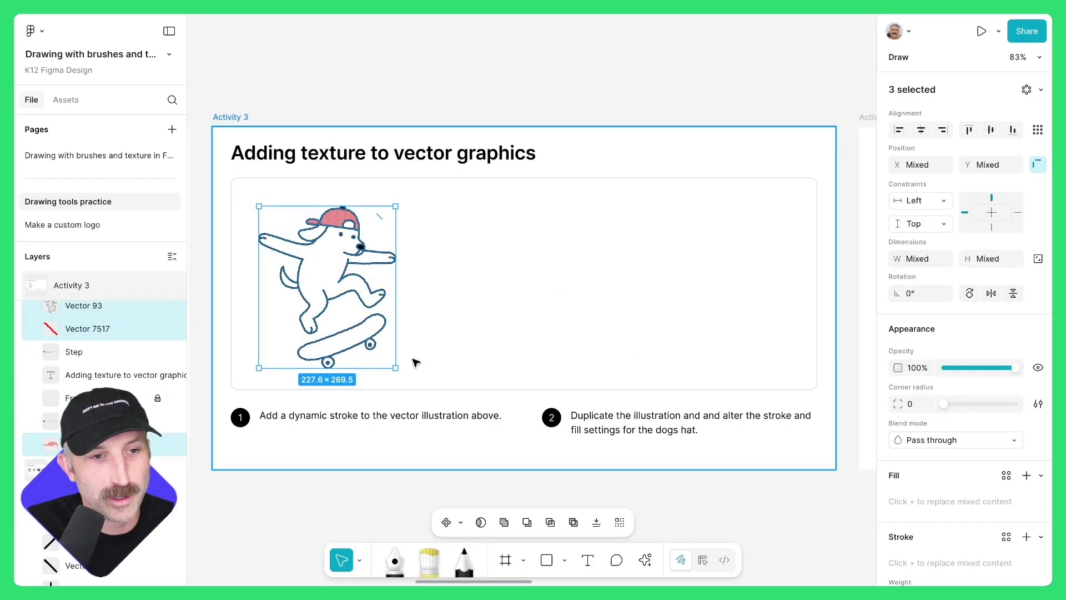
left_click_drag(339, 291, 496, 291)
key("ctrl+d")
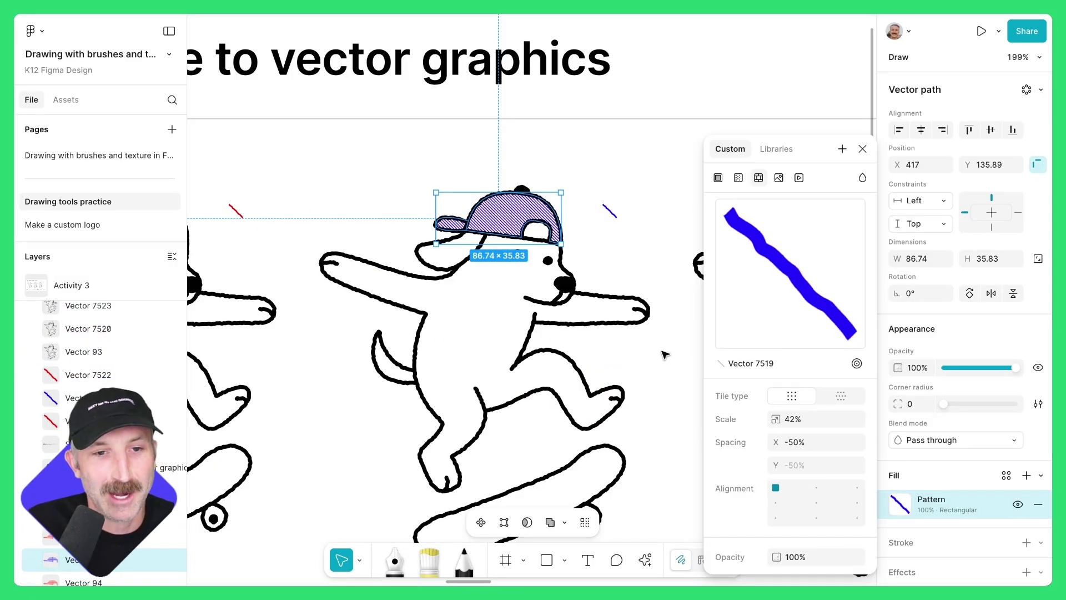
left_click(665, 355)
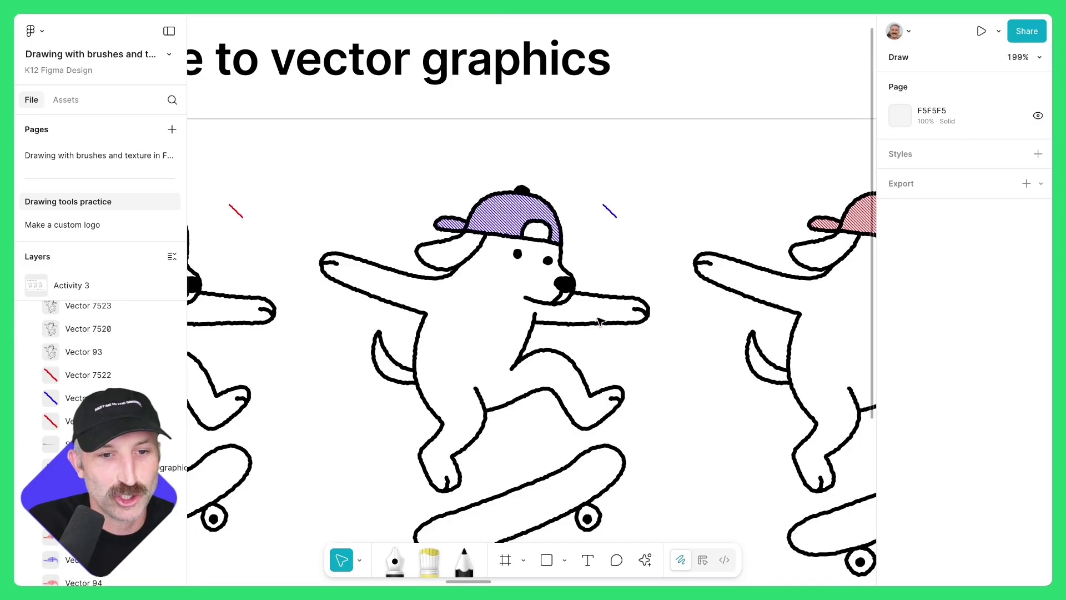
Select the middle dog's outline, then pan to bring all three dogs into view
left_click(599, 322)
scroll(963, 518, "down", 2)
scroll(944, 516, "down", 5)
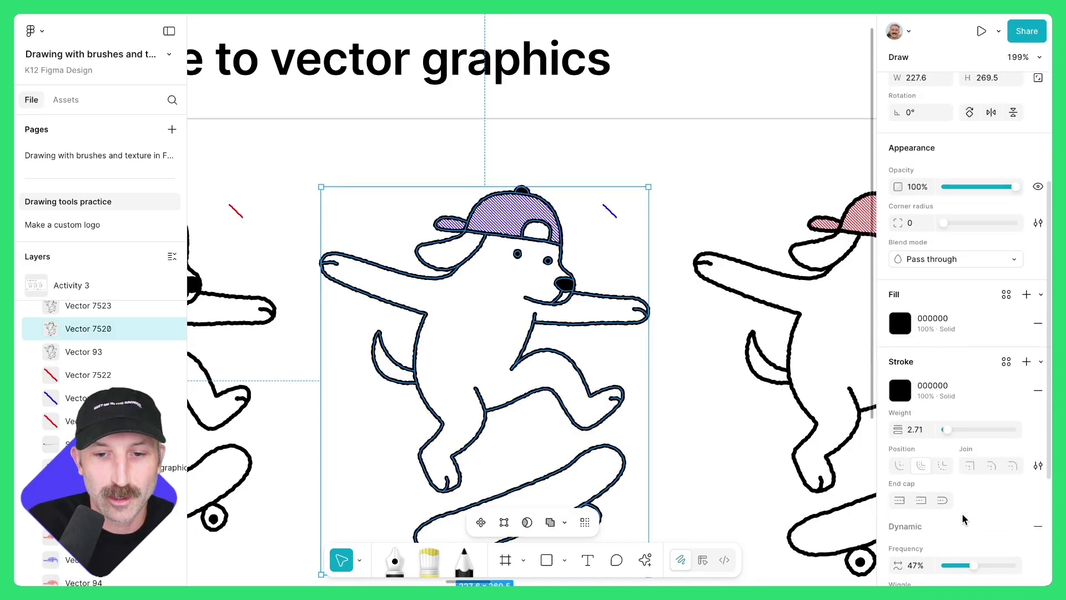
left_click(701, 429)
scroll(701, 429, "down", 5)
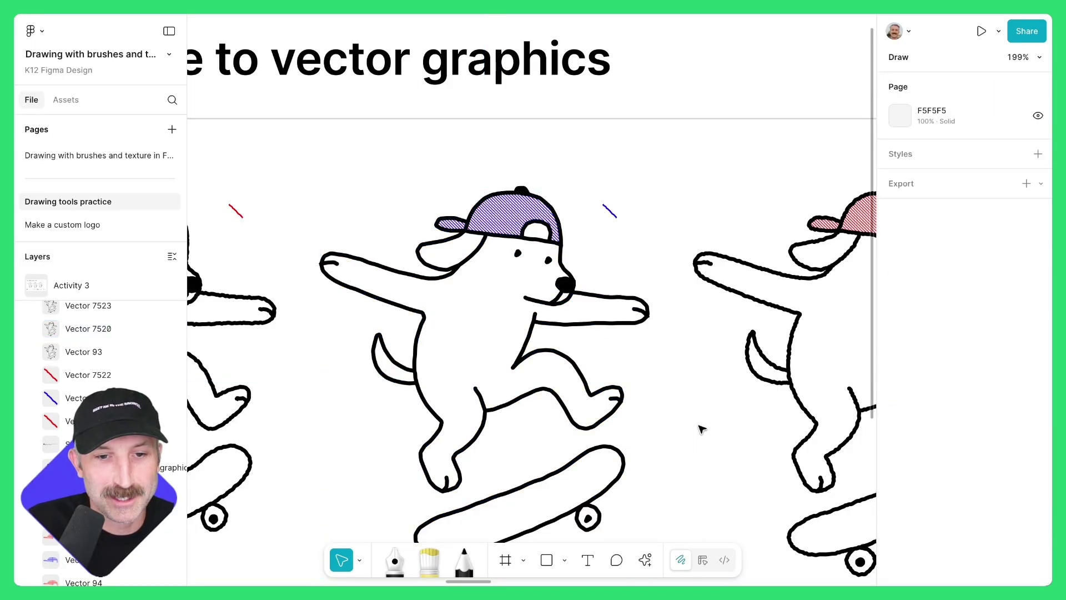
left_click_drag(702, 433, 662, 392)
scroll(662, 392, "down", 3)
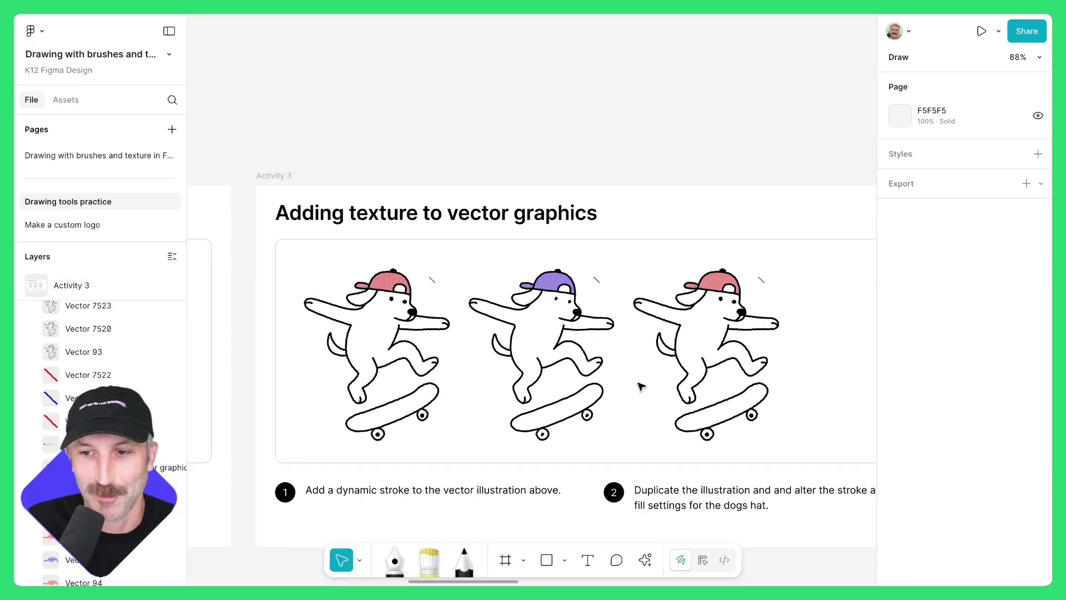
Switch the third dog's outline to a dynamic stroke
left_click(642, 387)
scroll(641, 387, "right", 2)
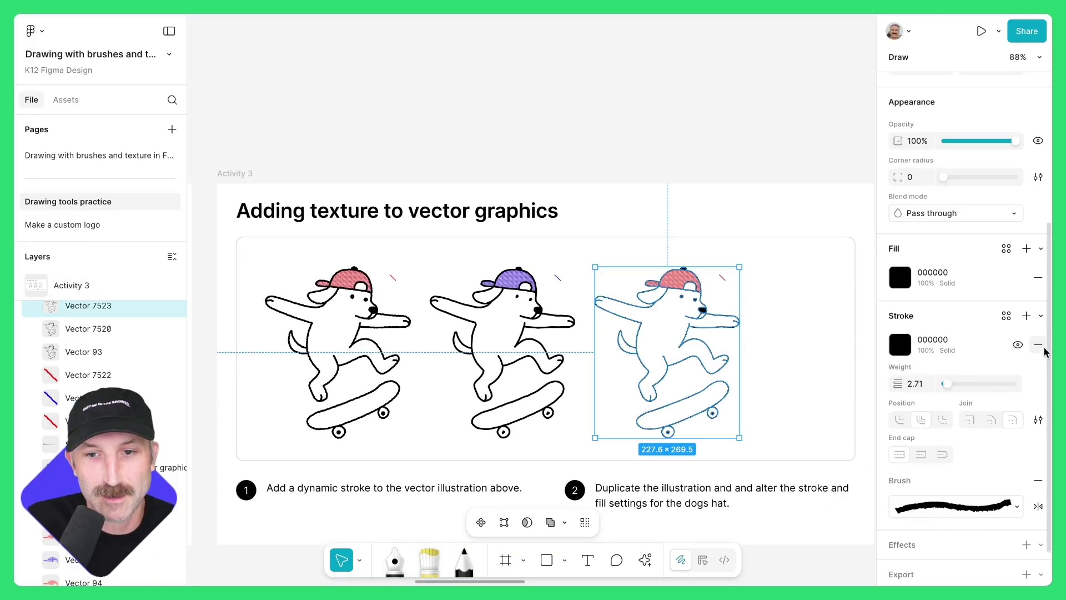
left_click(1039, 317)
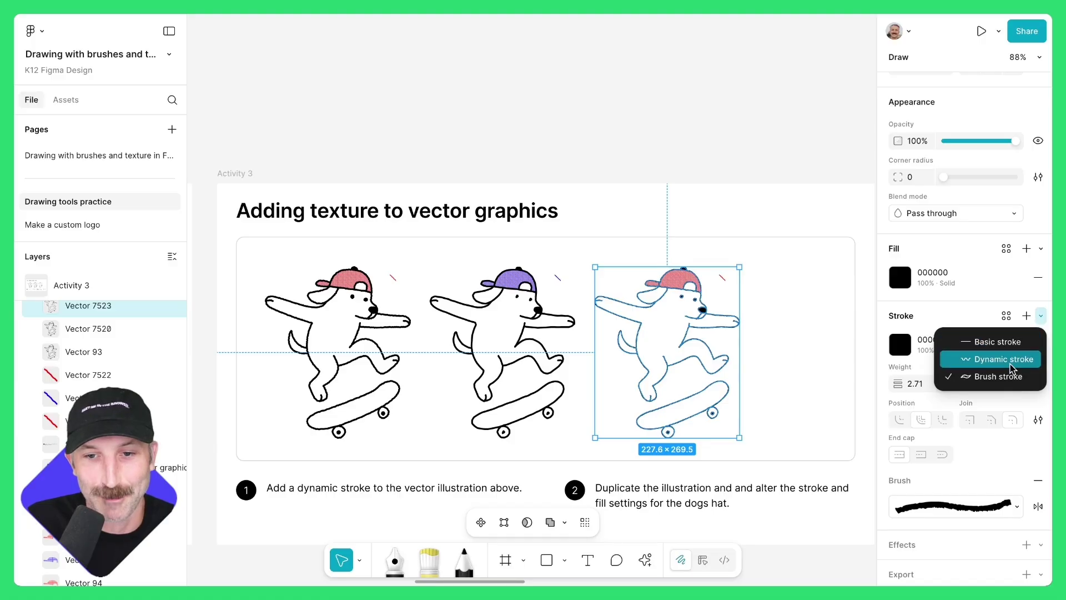
left_click(986, 358)
left_click(679, 347)
Flatten the SKATE CLUB text in the Custom brushes frame into a vector
scroll(679, 347, "up", 5)
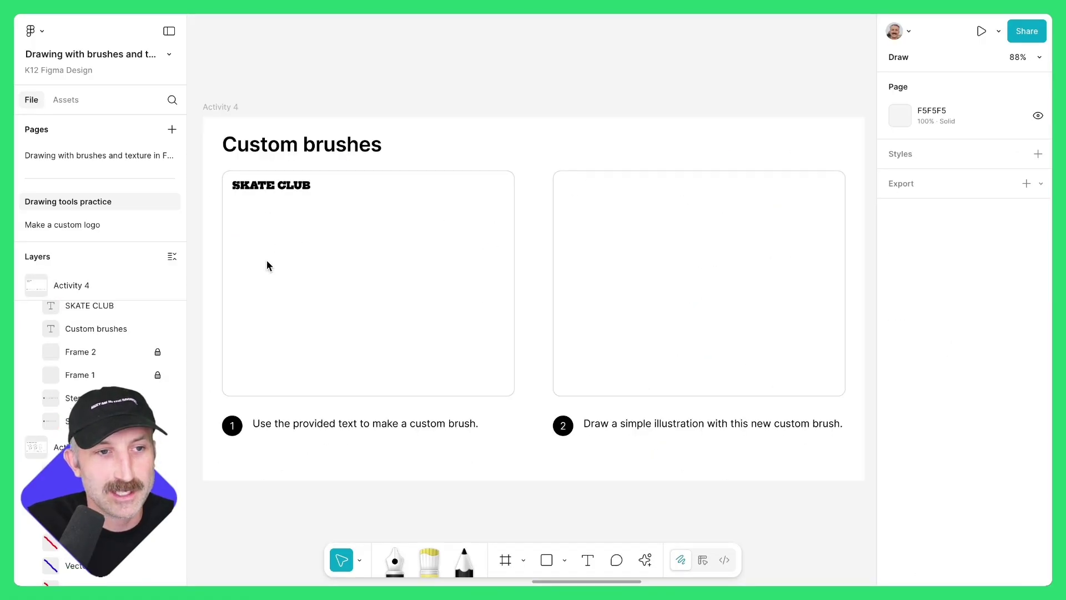
scroll(266, 259, "up", 3)
scroll(279, 266, "up", 3)
left_click_drag(279, 266, 386, 255)
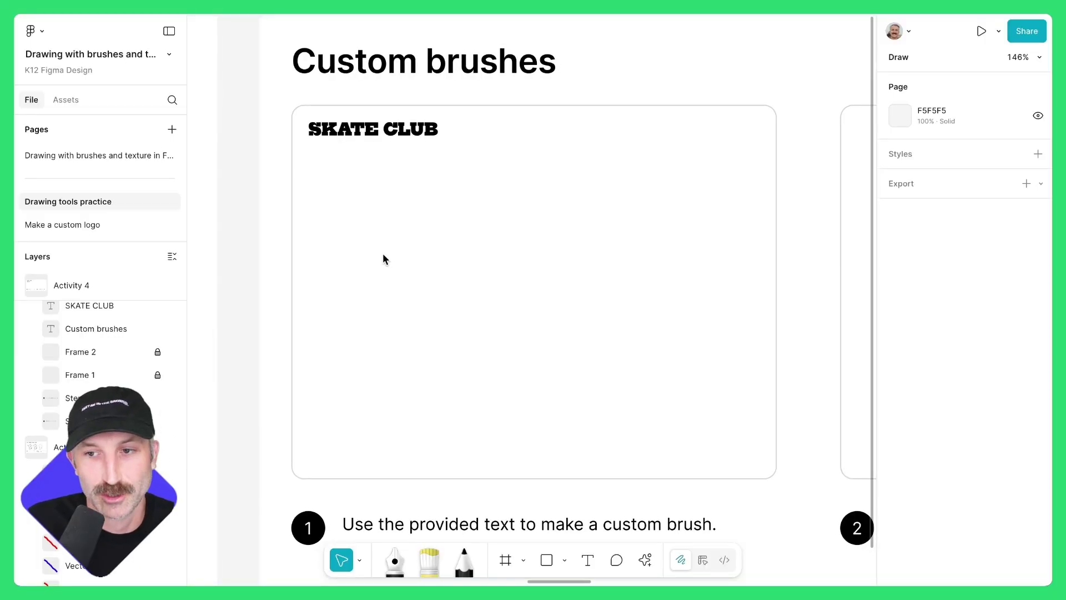
left_click(369, 131)
double_click(366, 131)
key("Escape")
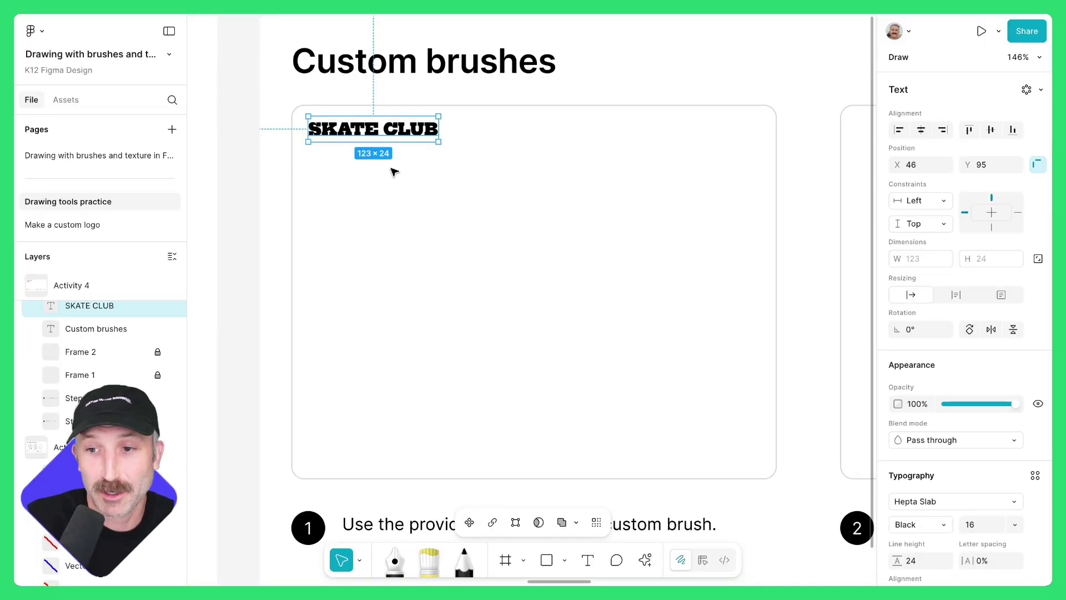
triple_click(382, 132)
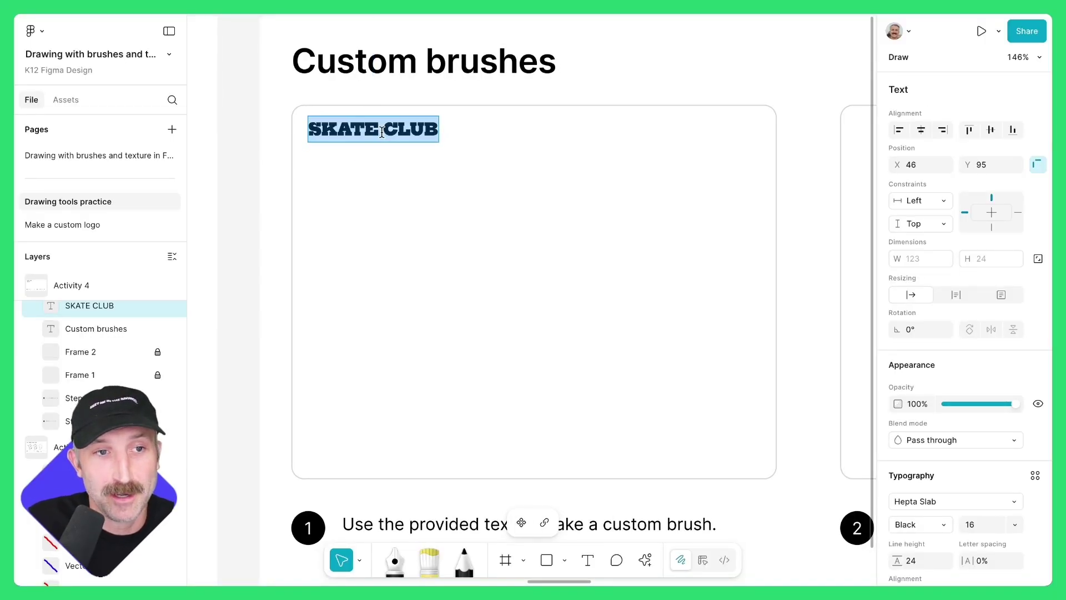
key("Escape")
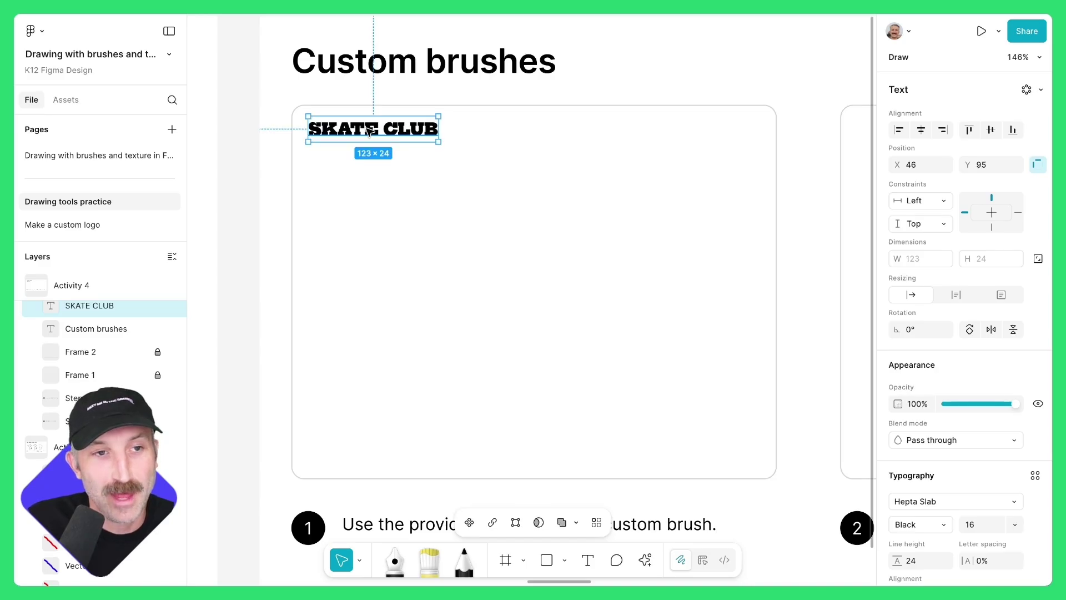
right_click(369, 131)
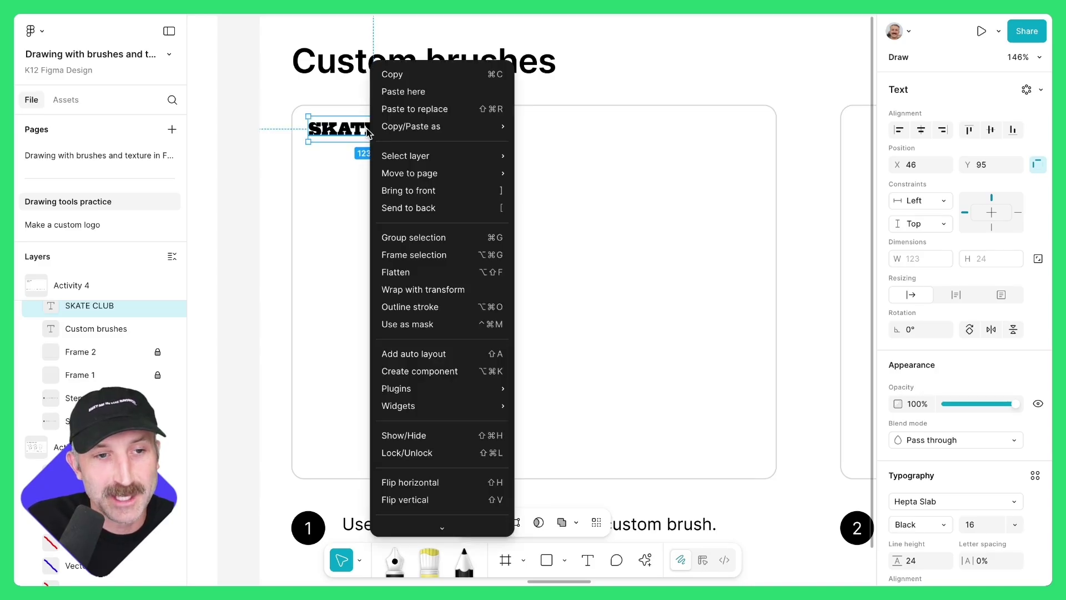
left_click(405, 272)
Save the flattened SKATE CLUB lettering as a stretch brush
left_click(394, 209)
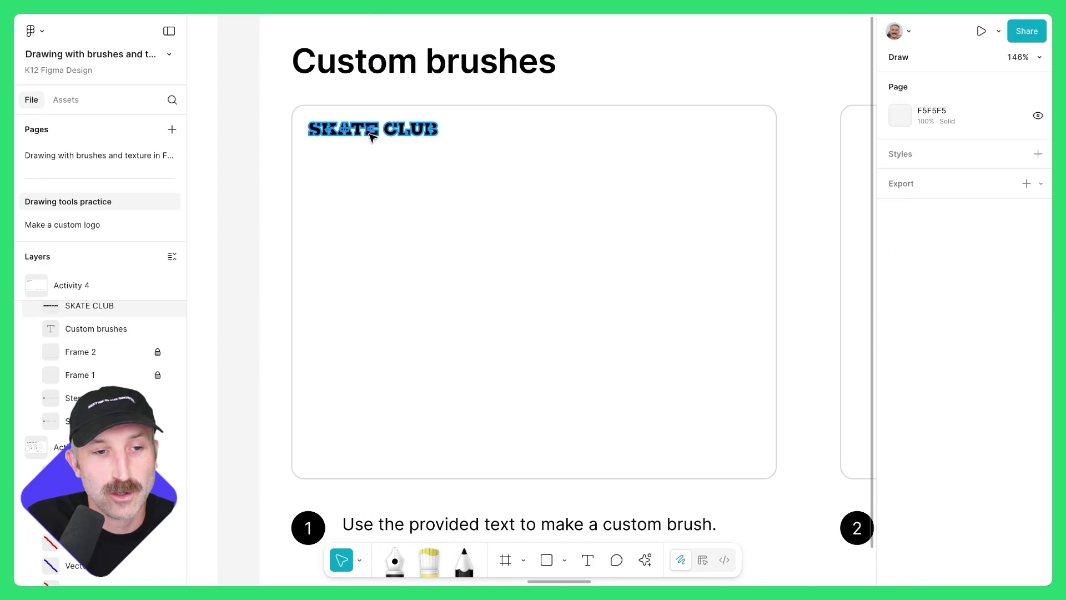
right_click(371, 137)
mouse_move(436, 348)
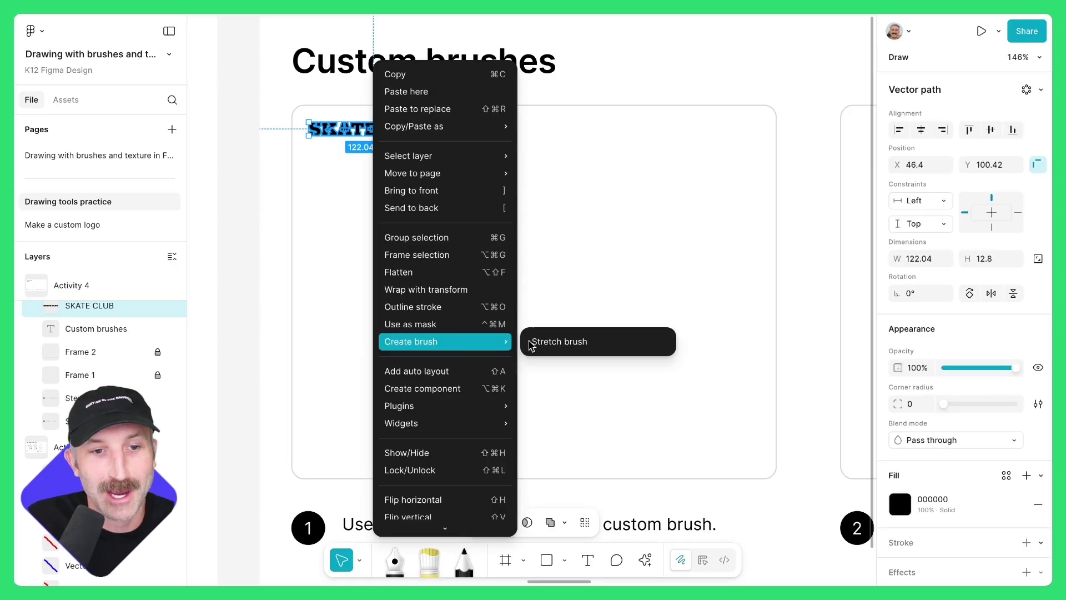
left_click(535, 342)
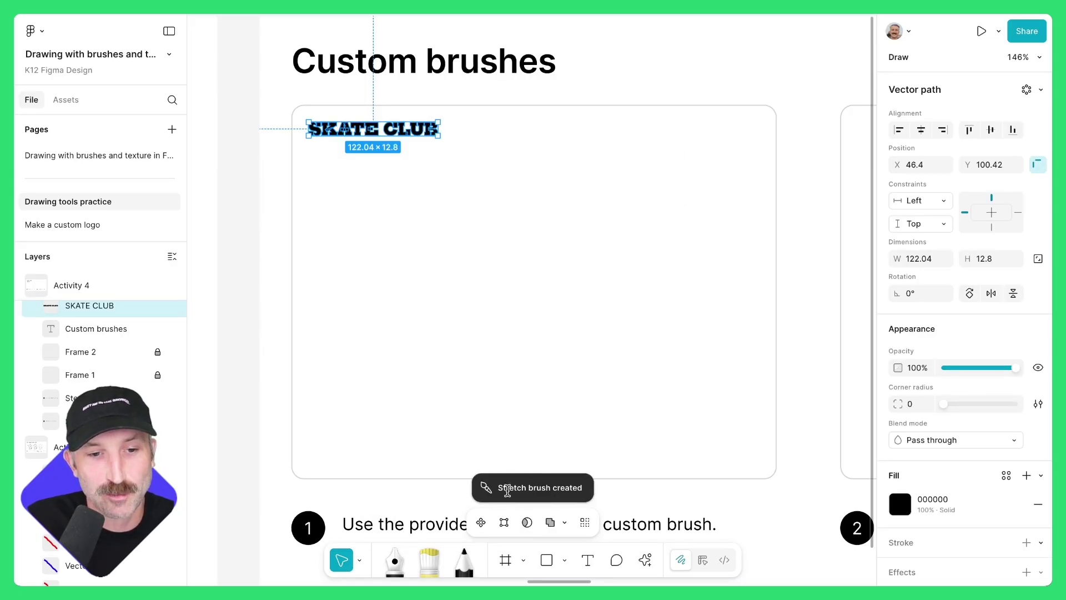
Switch to the Brush tool with the SKATE CLUB brush in black
left_click(430, 559)
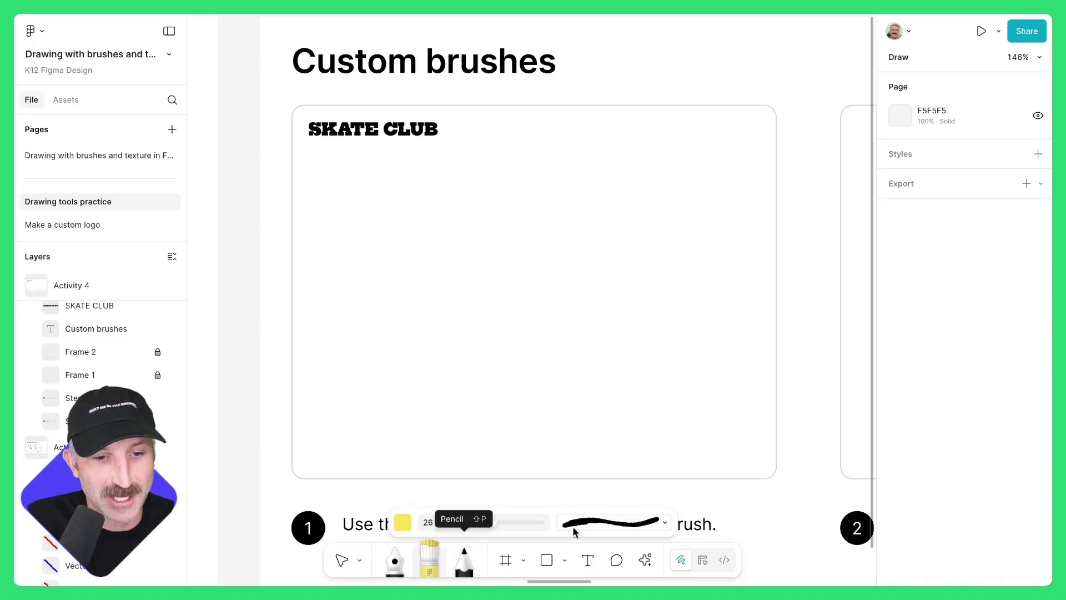
left_click(591, 523)
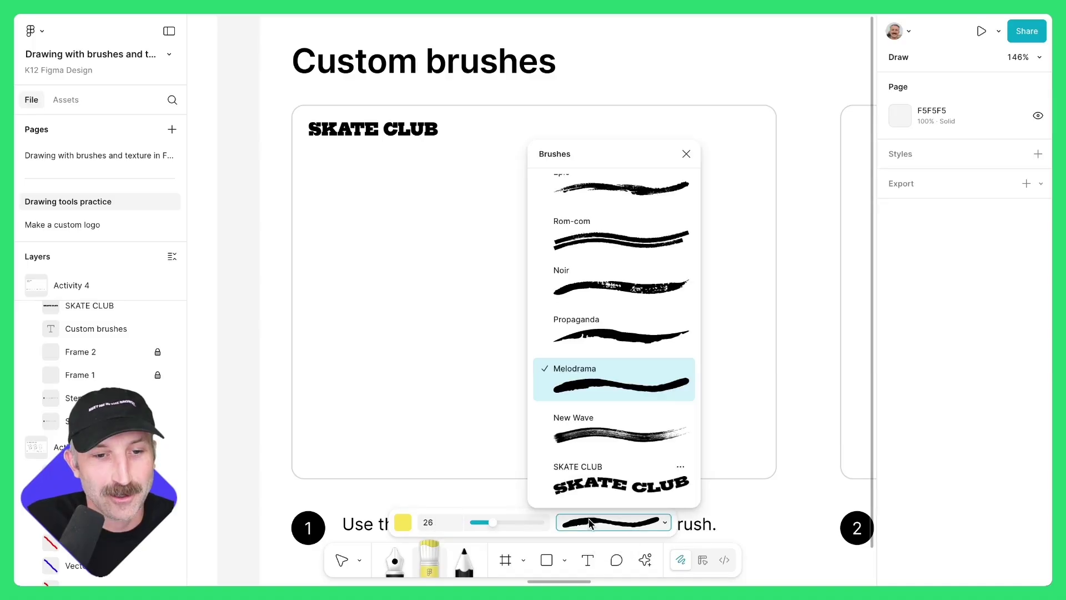
scroll(628, 379, "up", 5)
scroll(625, 411, "down", 5)
left_click(602, 481)
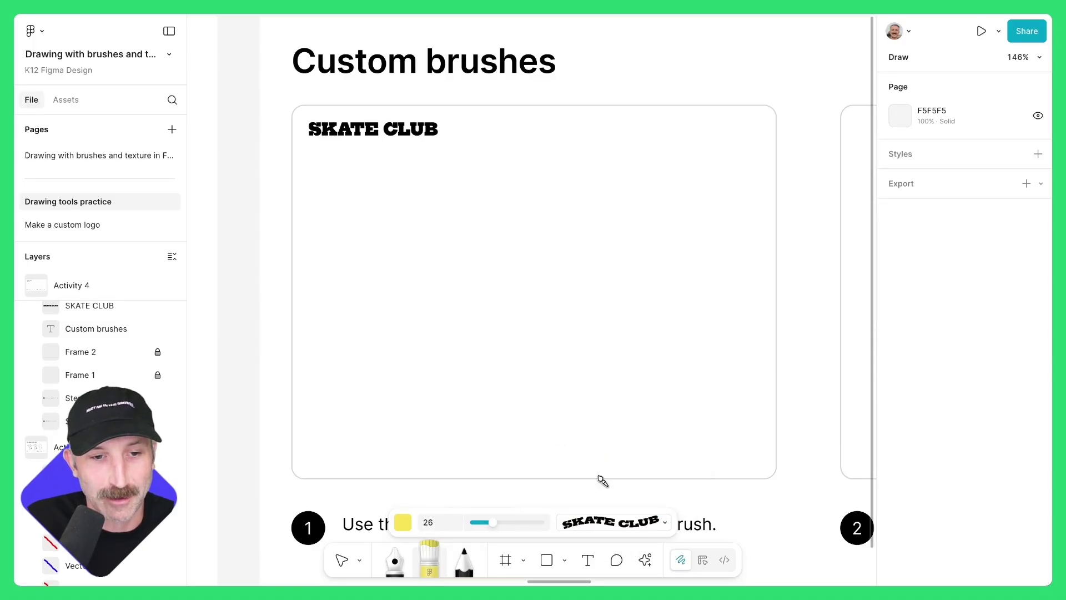
left_click(402, 523)
left_click_drag(366, 319, 327, 378)
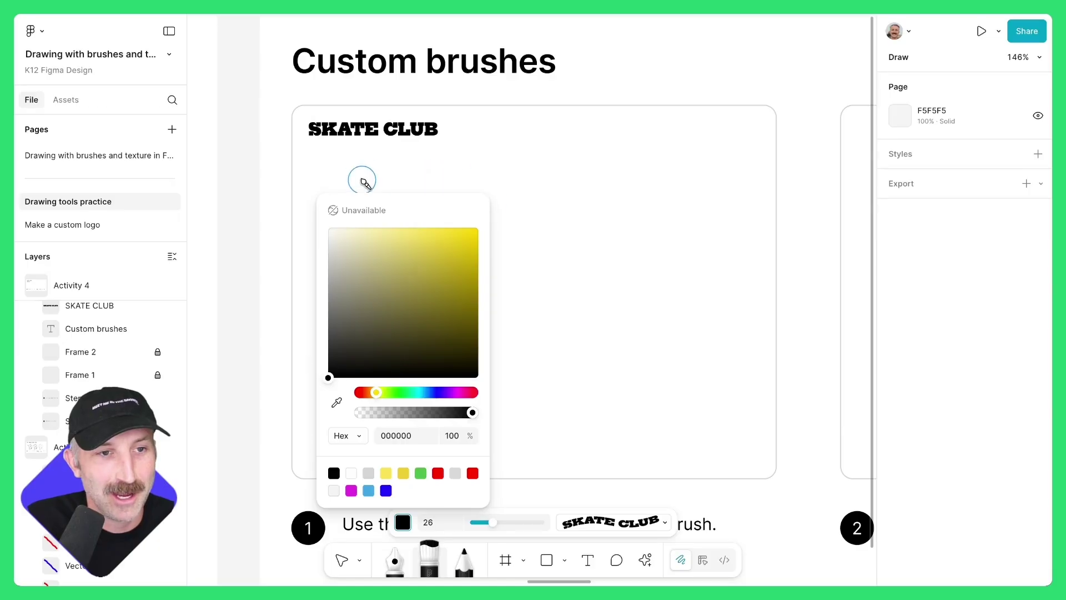
Paint two curved SKATE CLUB strokes, a spiral at upper right, and a long lower wave
mouse_move(312, 179)
left_mouse_down()
mouse_move(396, 169)
mouse_move(455, 199)
left_mouse_up()
mouse_move(385, 250)
left_mouse_down()
mouse_move(441, 240)
mouse_move(528, 256)
left_mouse_up()
mouse_move(581, 162)
left_mouse_down()
mouse_move(633, 150)
mouse_move(694, 228)
mouse_move(634, 268)
mouse_move(600, 217)
mouse_move(633, 194)
left_mouse_up()
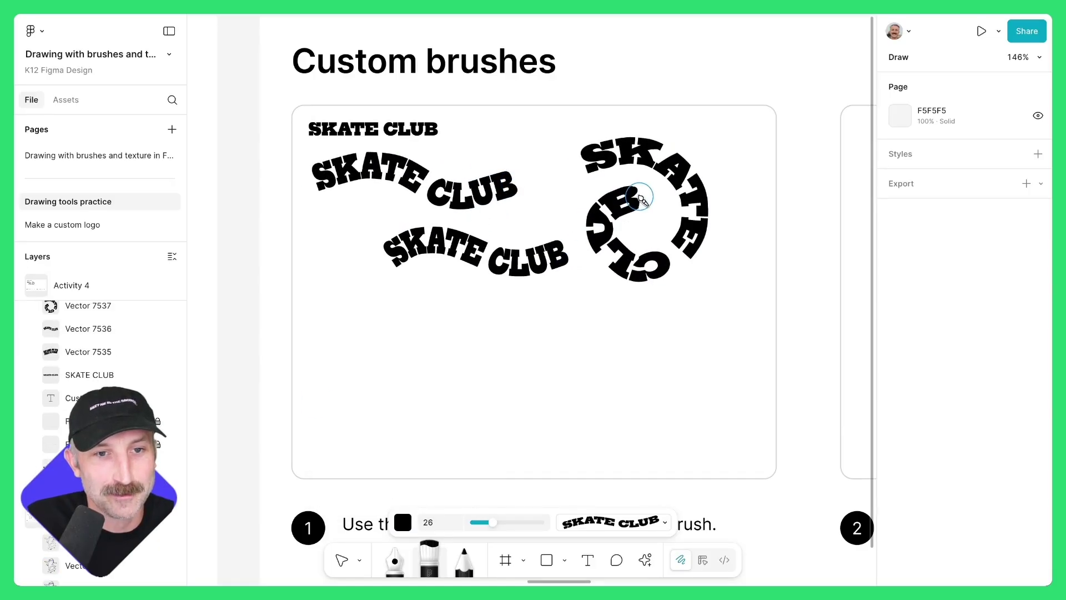
mouse_move(313, 392)
left_mouse_down()
mouse_move(336, 374)
mouse_move(444, 418)
mouse_move(551, 358)
mouse_move(630, 393)
mouse_move(665, 370)
left_mouse_up()
key("Escape")
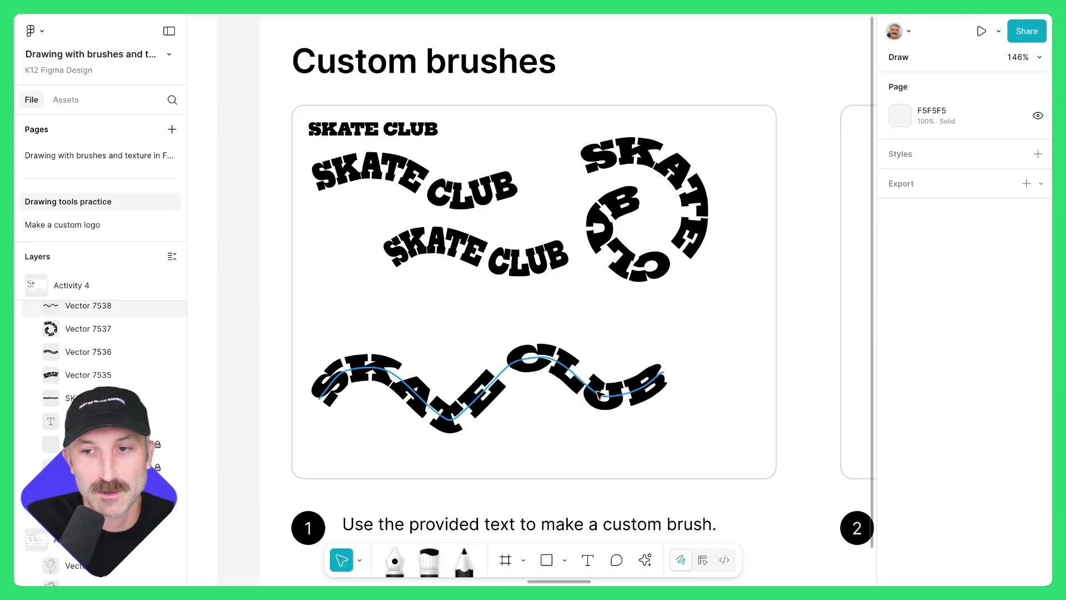
Thin the wavy SKATE CLUB stroke to weight 14
left_click(598, 394)
scroll(955, 444, "down", 3)
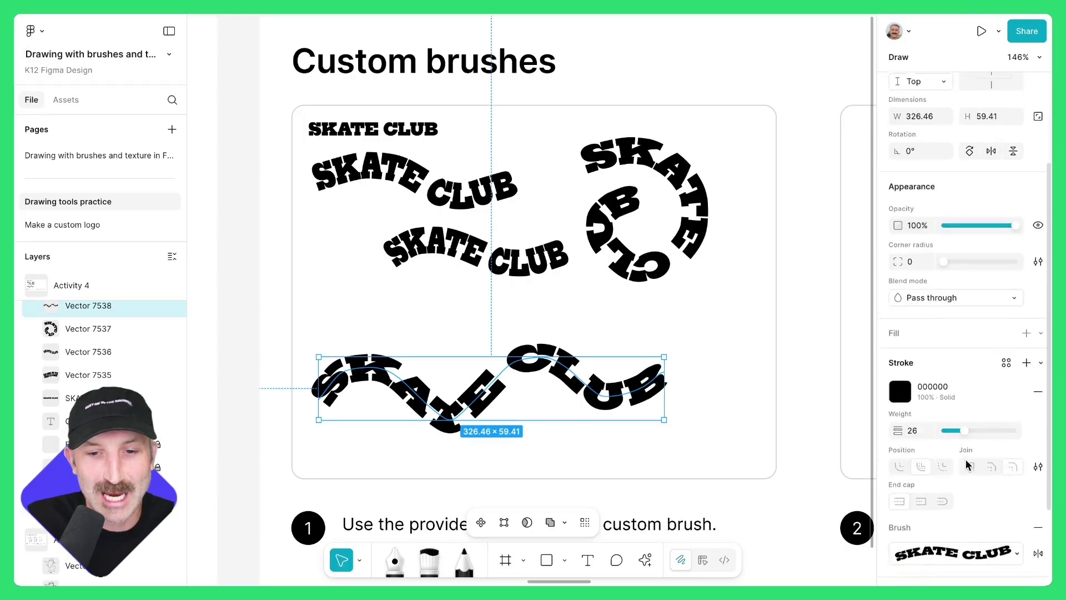
mouse_move(963, 431)
left_mouse_down()
mouse_move(984, 425)
mouse_move(957, 429)
left_mouse_up()
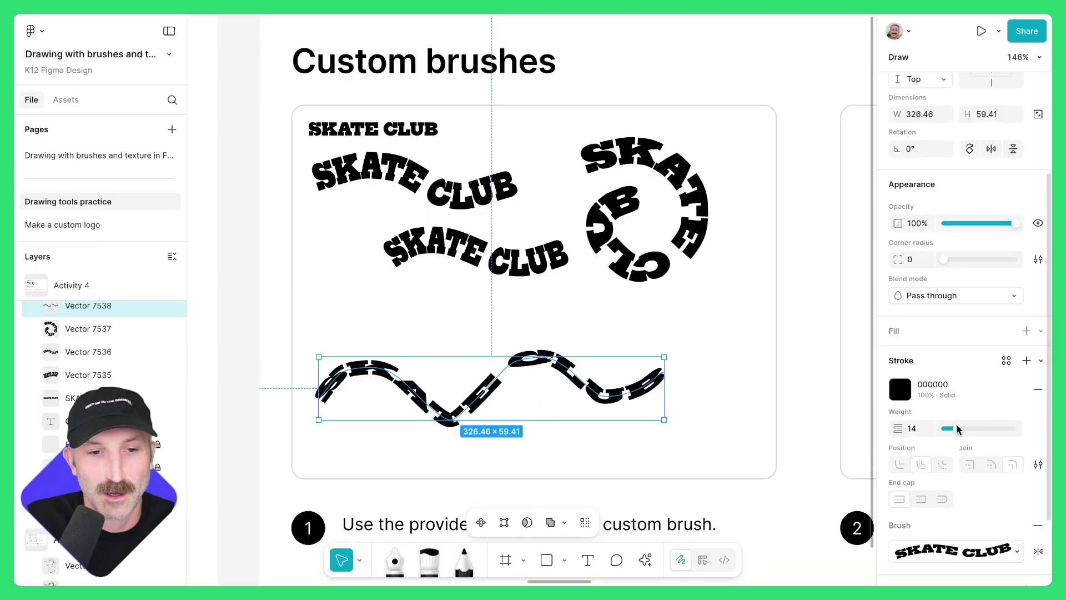
mouse_move(665, 395)
left_mouse_down()
mouse_move(526, 396)
mouse_move(664, 396)
left_mouse_up()
Raise the wave's crest point and paint a red SKATE CLUB arc over the skater
double_click(651, 396)
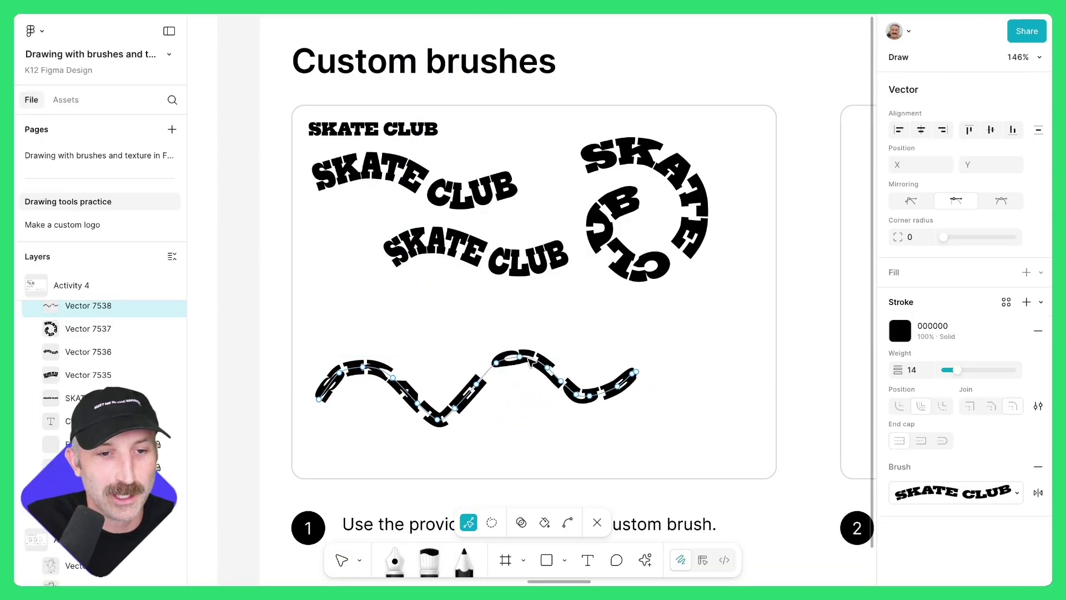
mouse_move(530, 359)
left_mouse_down()
mouse_move(524, 347)
mouse_move(542, 366)
mouse_move(533, 359)
left_mouse_up()
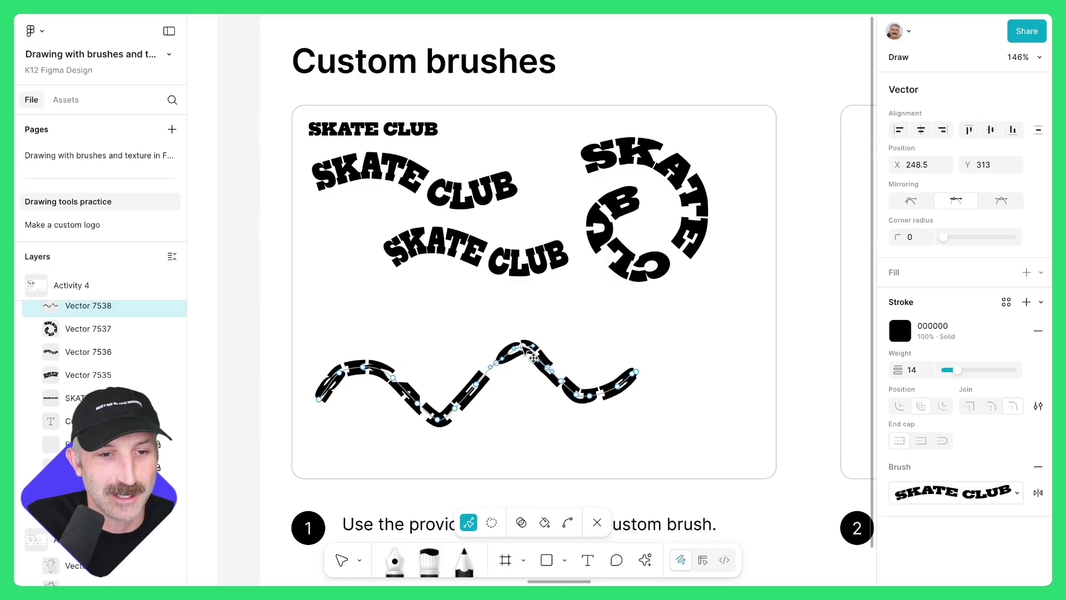
left_click(607, 348)
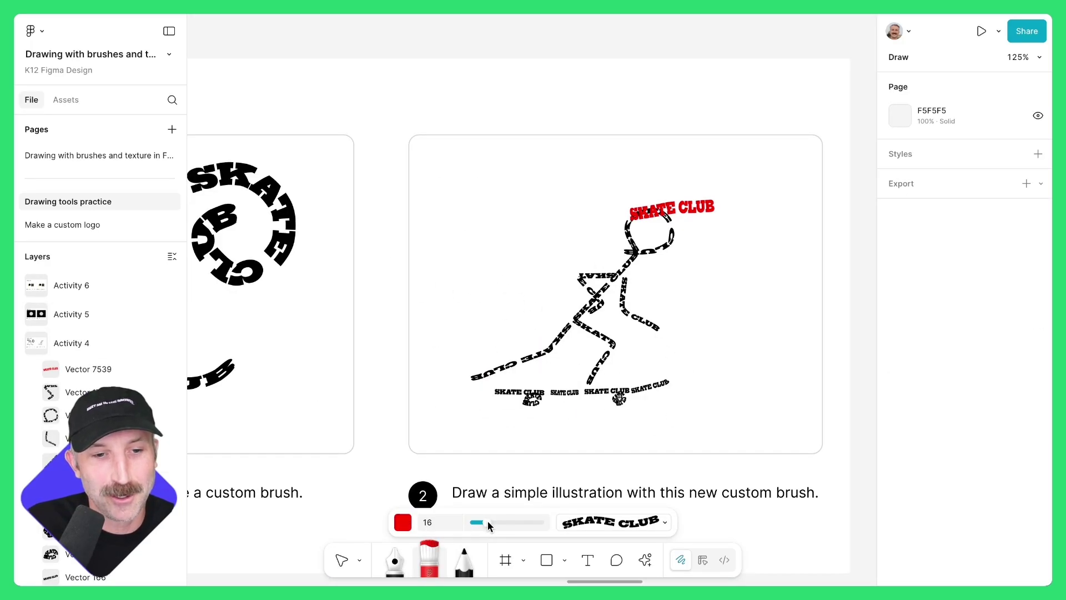
mouse_move(630, 216)
left_mouse_down()
mouse_move(642, 191)
mouse_move(663, 216)
left_mouse_up()
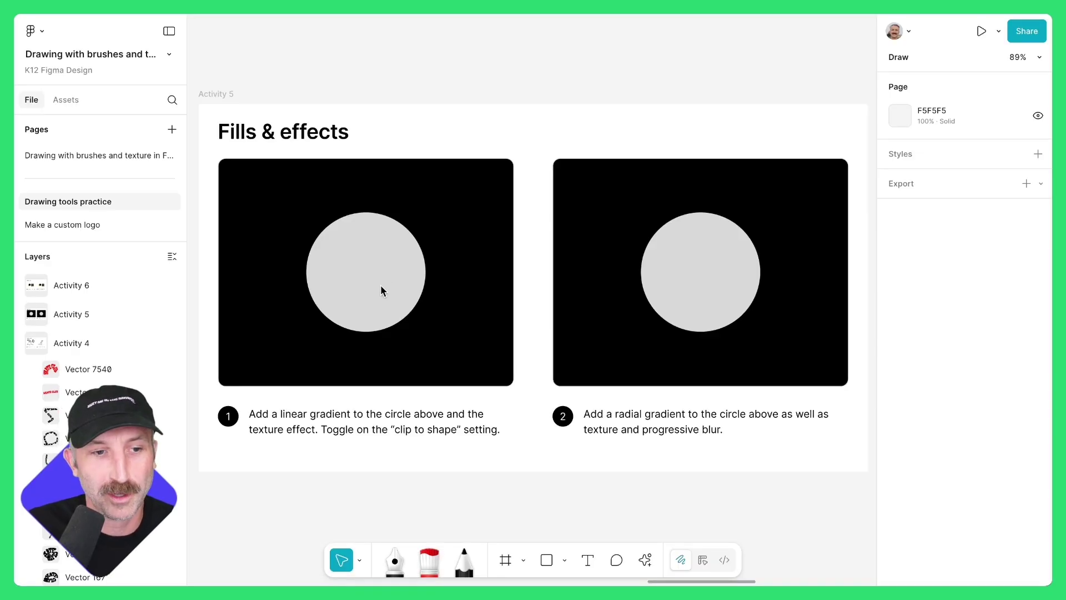
Give the left circle a linear gradient from purple BB26E8 to teal 4BDEC6
left_click(372, 276)
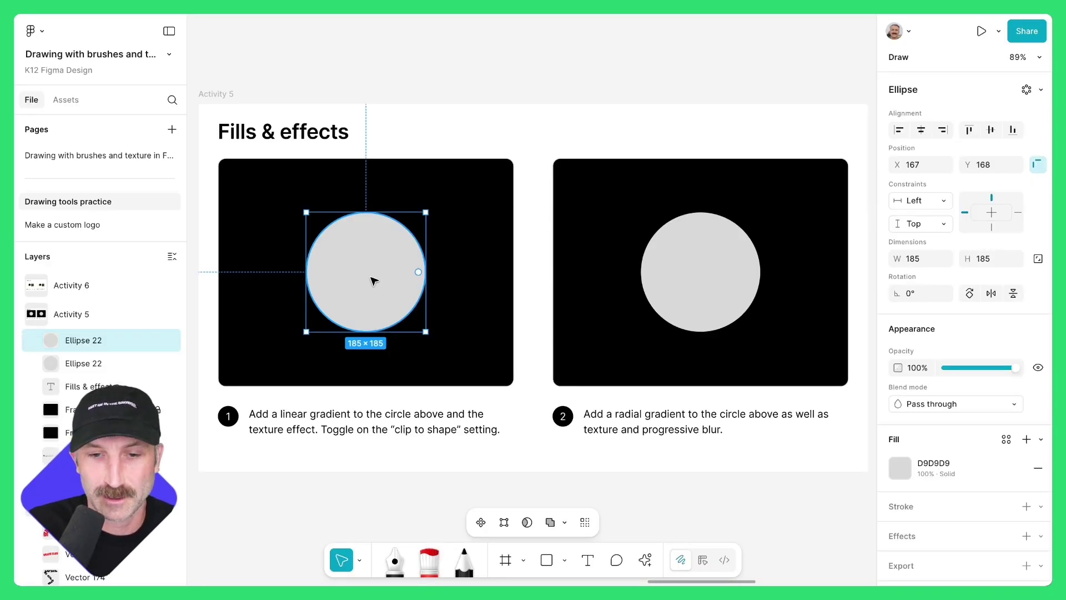
left_click(900, 468)
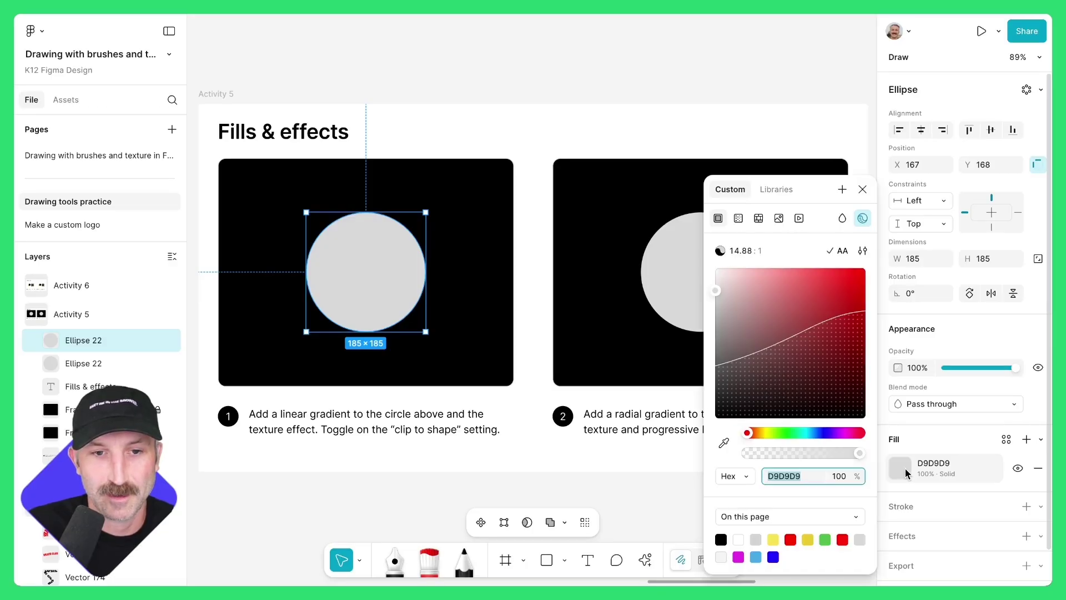
left_click(739, 219)
mouse_move(622, 436)
left_mouse_down()
mouse_move(662, 438)
mouse_move(609, 432)
mouse_move(625, 429)
left_mouse_up()
left_click(667, 282)
left_click(864, 280)
left_click(641, 287)
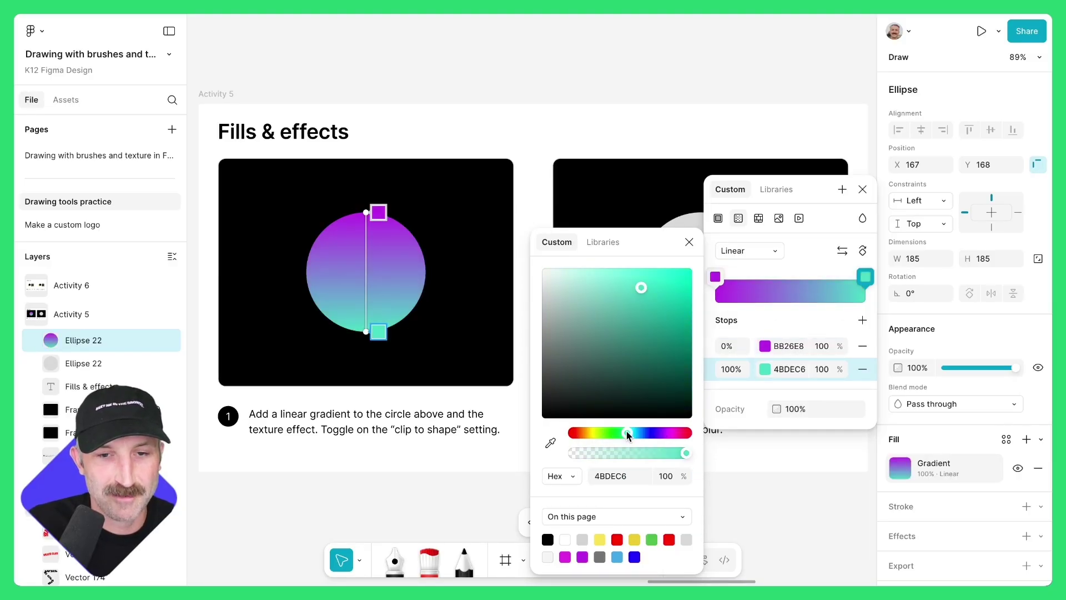
Move the gradient stops to 47% and 50% for a hard split
left_click_drag(715, 277, 787, 281)
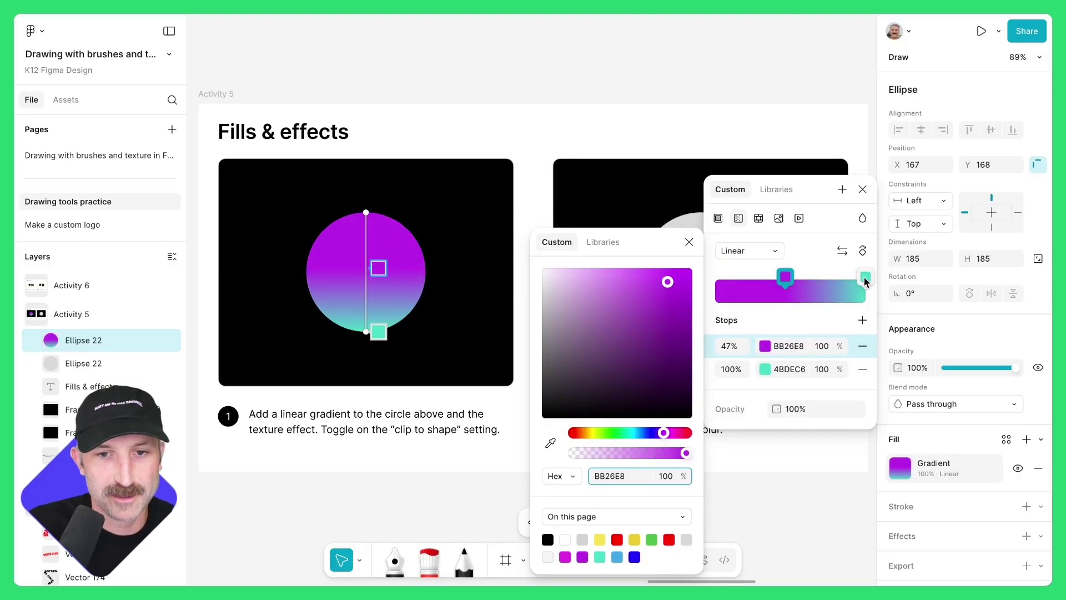
left_click_drag(865, 280, 790, 280)
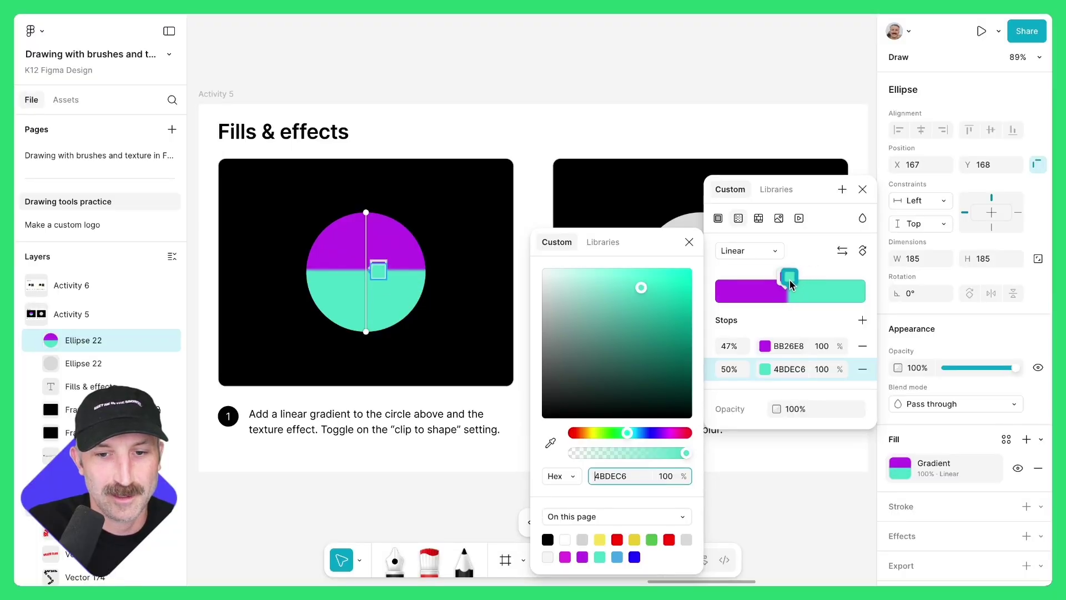
scroll(942, 451, "down", 1)
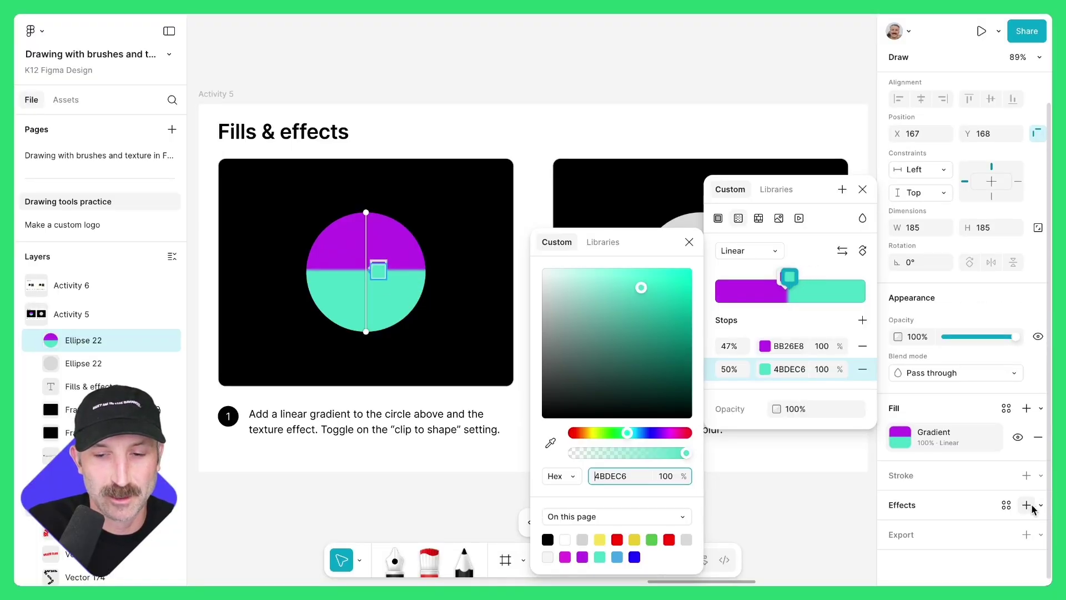
Add a Texture effect to the circle, raise its radius, and clip it to shape
left_click(1041, 506)
left_click(973, 462)
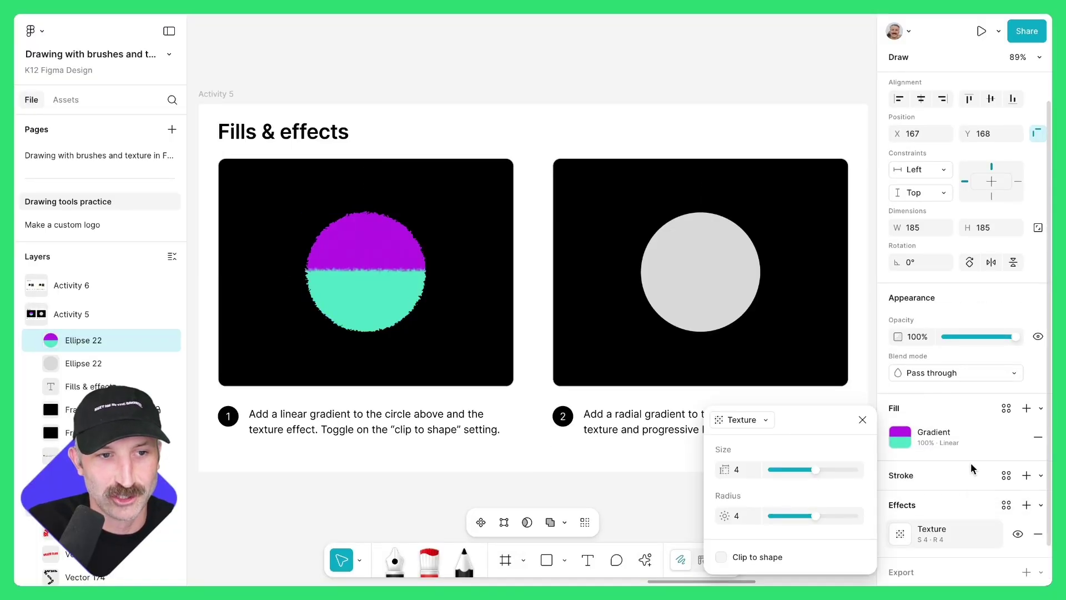
left_click_drag(811, 469, 804, 469)
left_click_drag(809, 516, 845, 512)
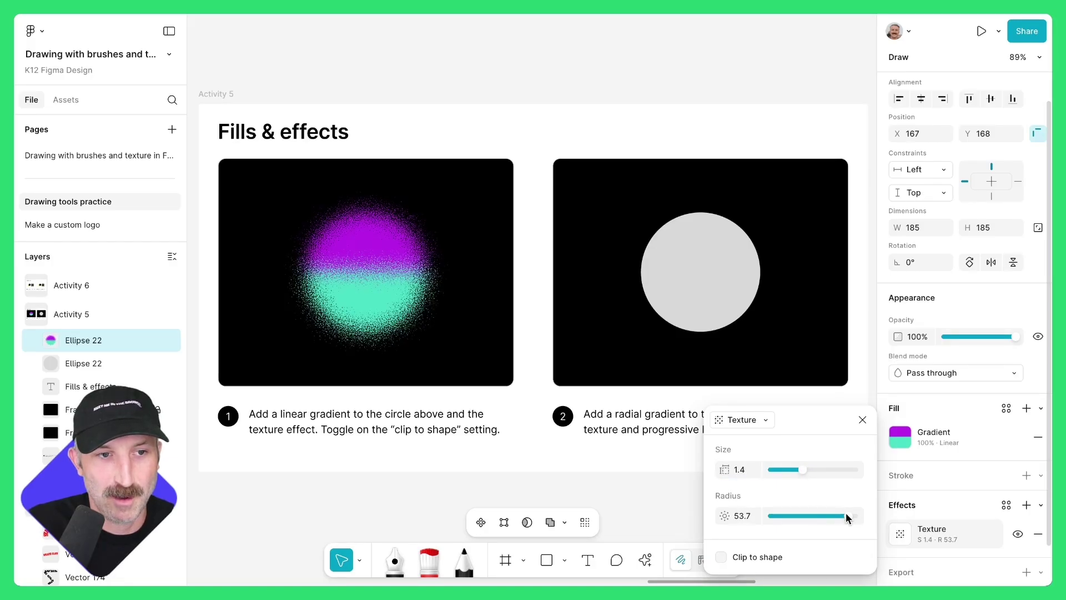
left_click(721, 557)
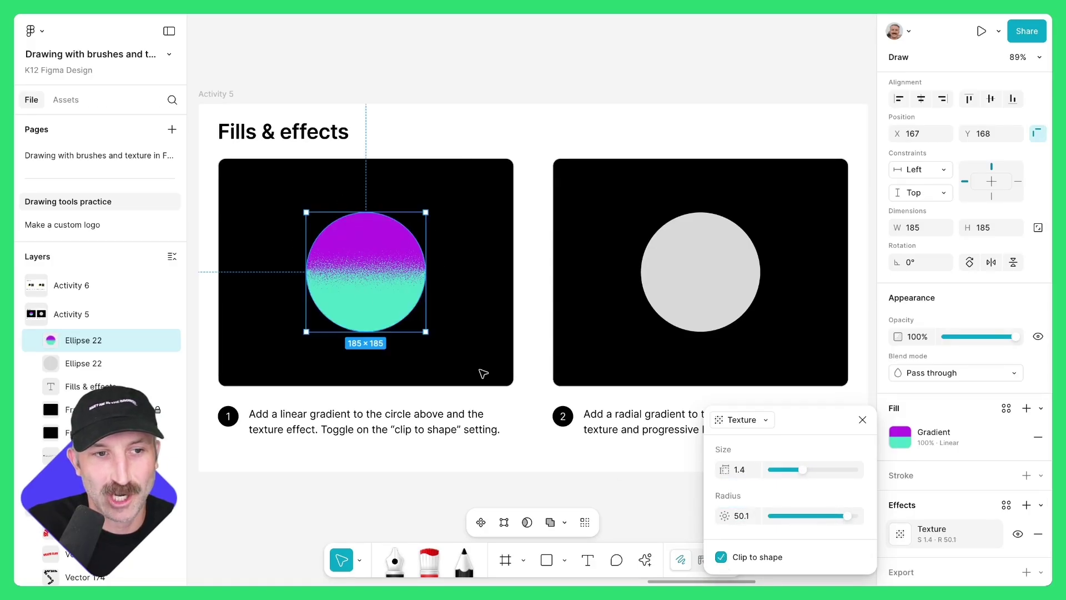
left_click_drag(803, 470, 812, 469)
Move the purple stop to 40%, adjust SKATE CLUB stroke weight, and refine grain size to 1.6
left_click(900, 437)
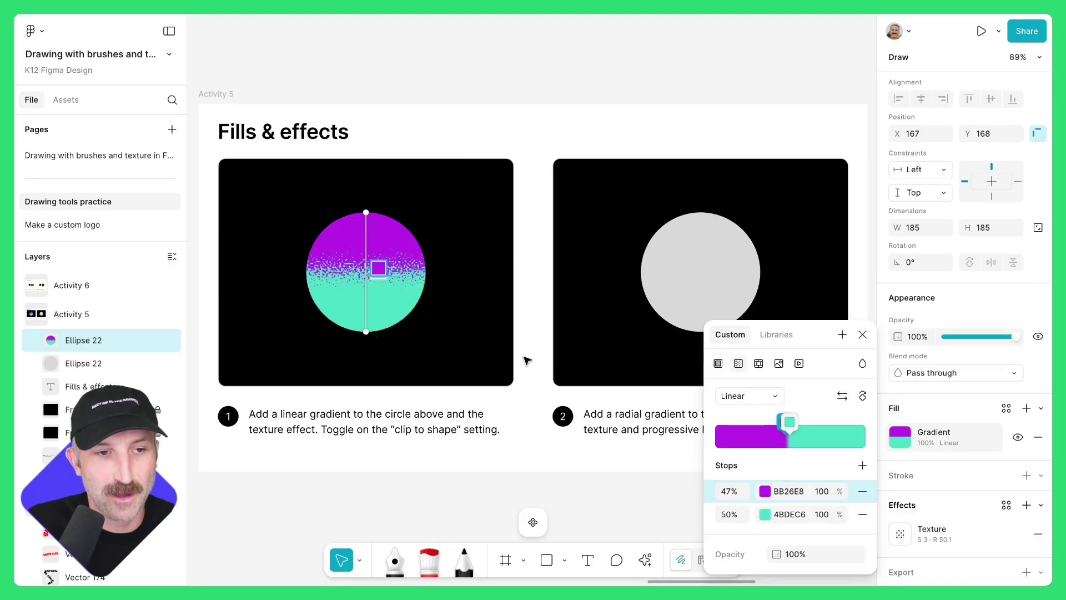
mouse_move(378, 268)
left_mouse_down()
mouse_move(378, 248)
mouse_move(378, 259)
left_mouse_up()
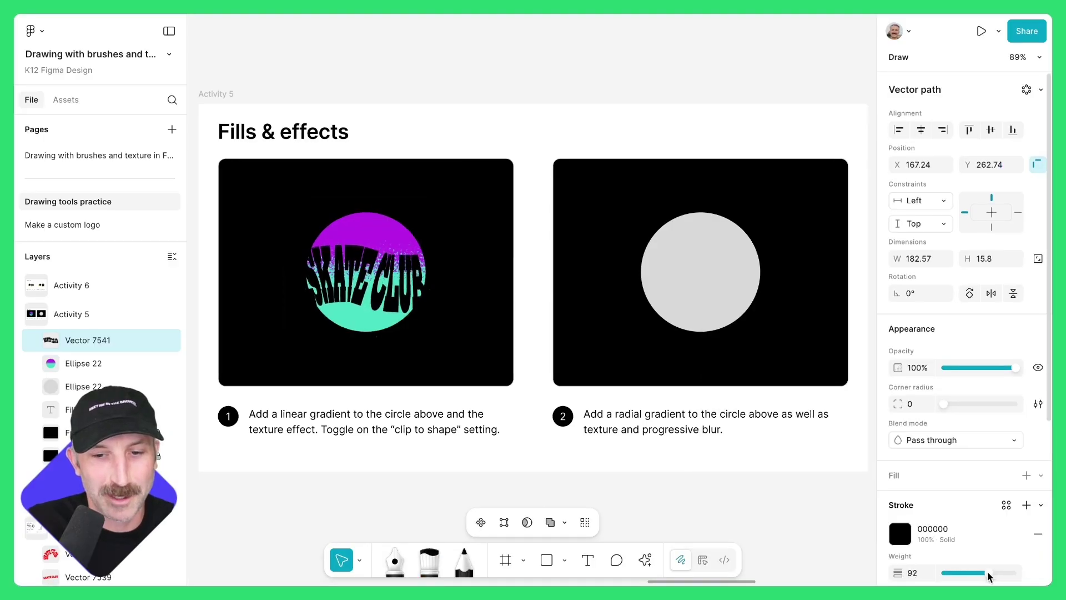
left_click_drag(987, 571, 983, 574)
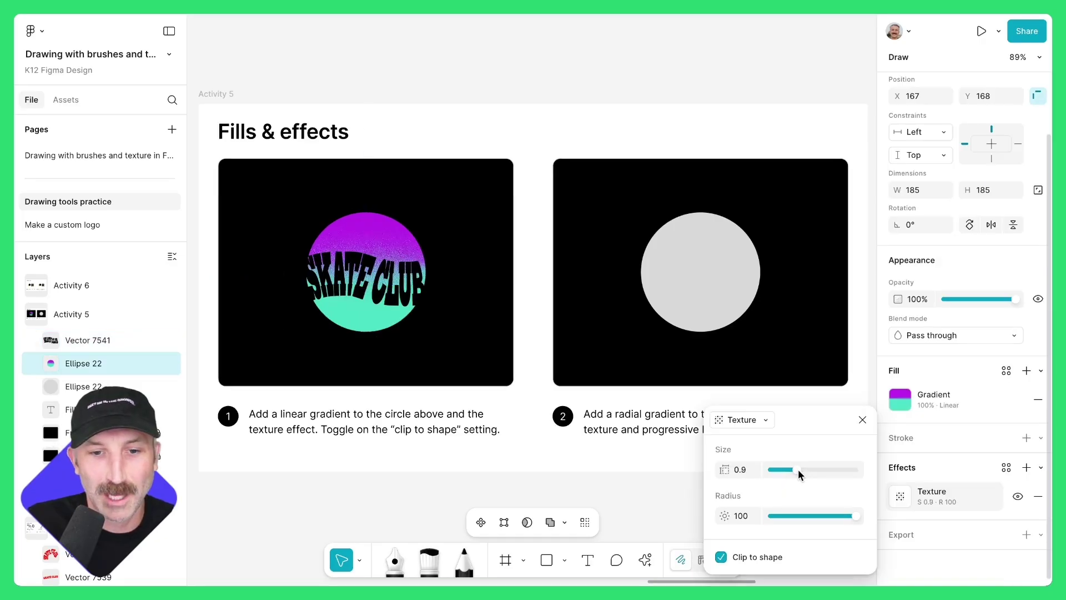
left_click_drag(798, 469, 804, 469)
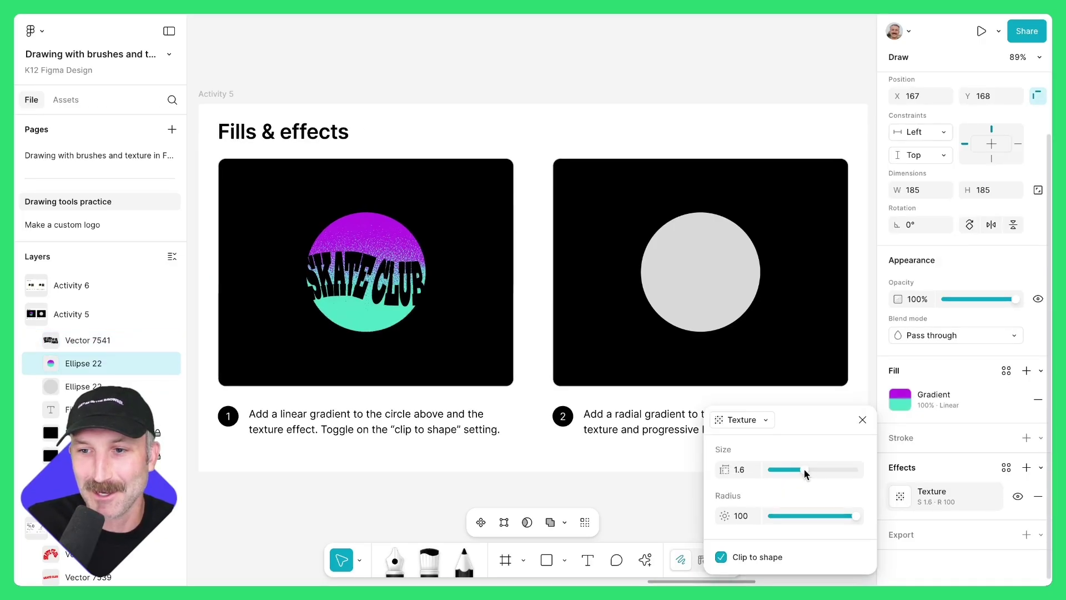
key("Escape")
Give the right-hand circle a radial gradient fill
scroll(721, 268, "up", 5)
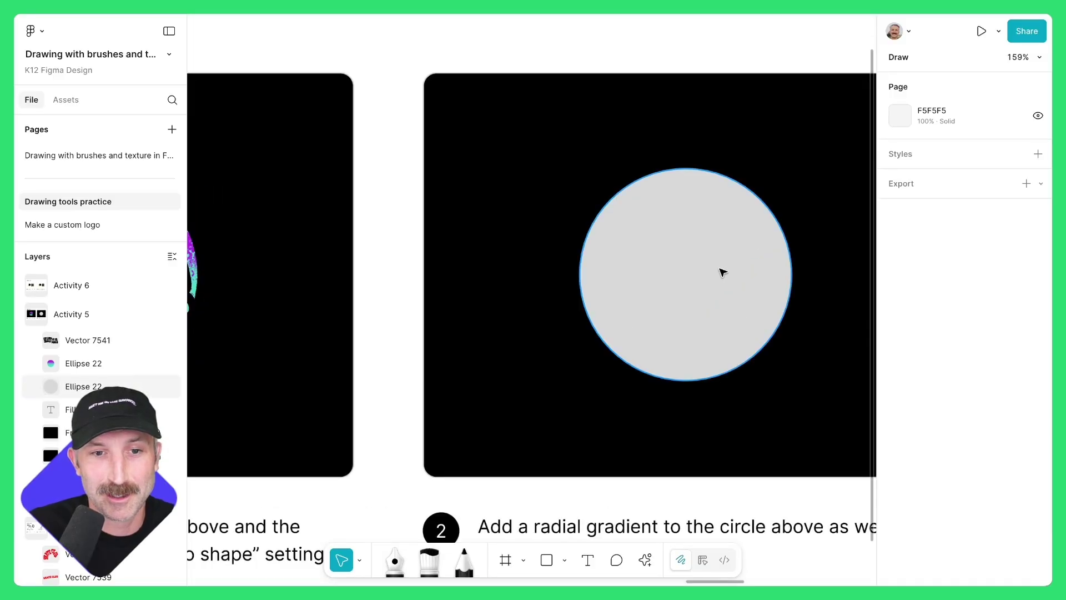
left_click_drag(721, 269, 622, 227)
left_click(602, 252)
left_click(900, 467)
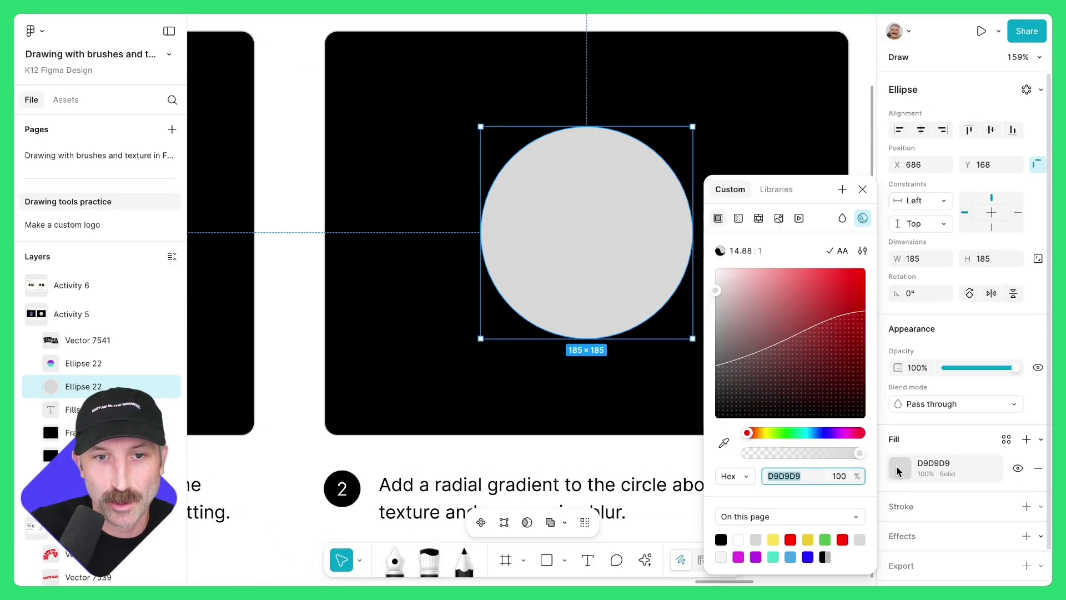
left_click(738, 218)
left_click(749, 250)
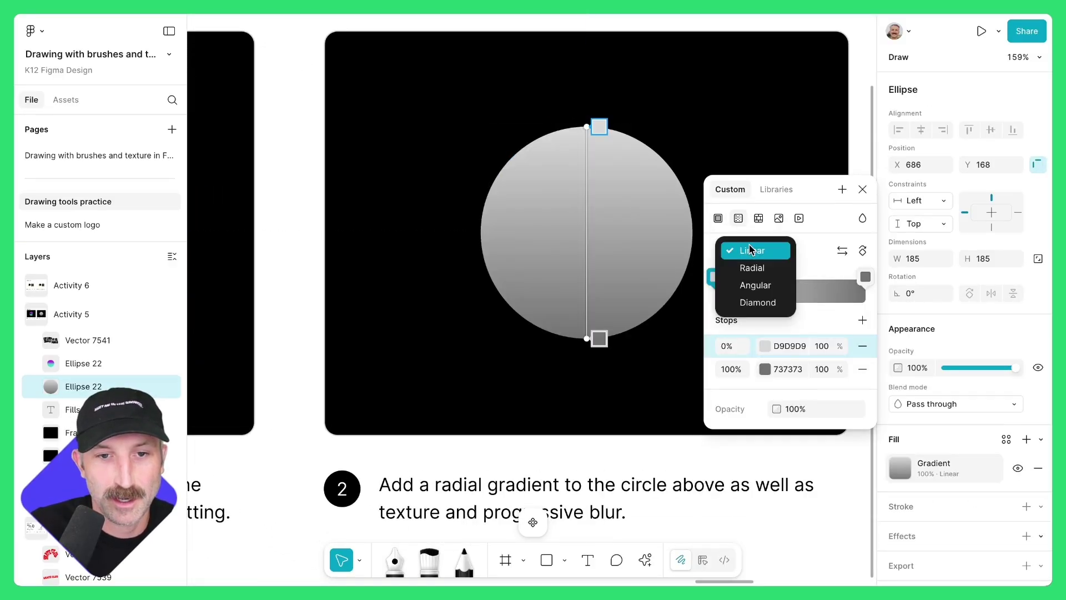
left_click(757, 275)
Colour the radial stops magenta EE12C5 and violet 7F0CB0, raising the gradient's centre
left_click(715, 276)
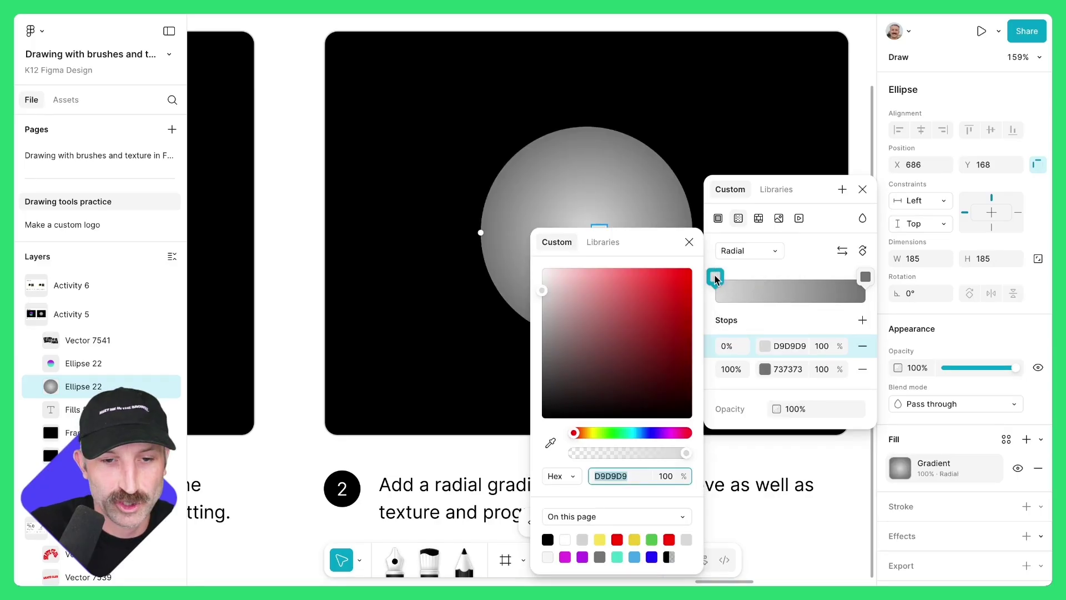
left_click(681, 279)
left_click_drag(573, 433, 662, 433)
left_click(865, 277)
left_click(682, 315)
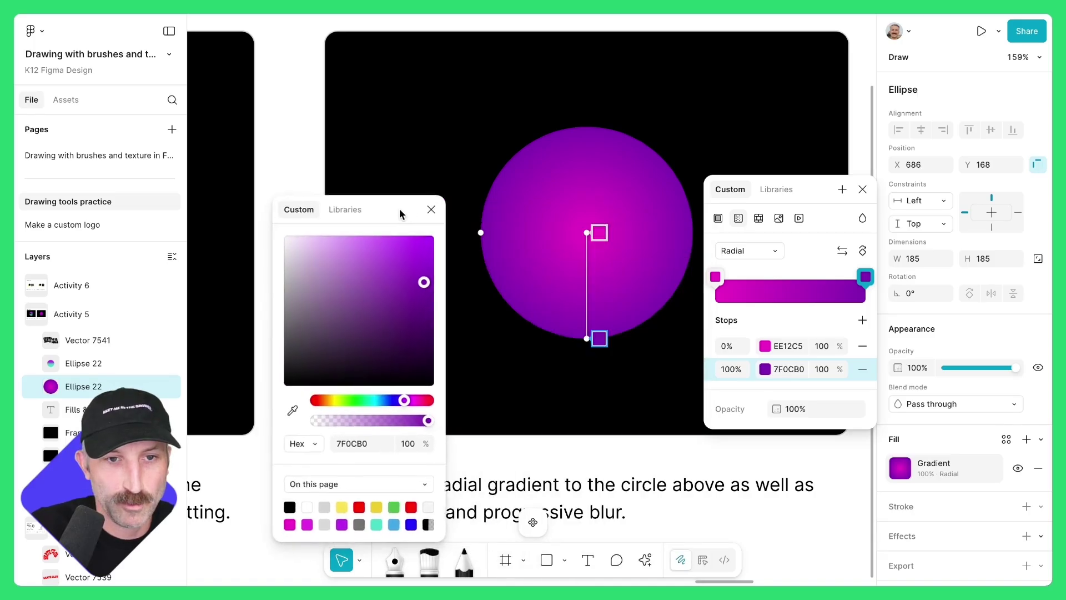
left_click_drag(587, 234, 587, 178)
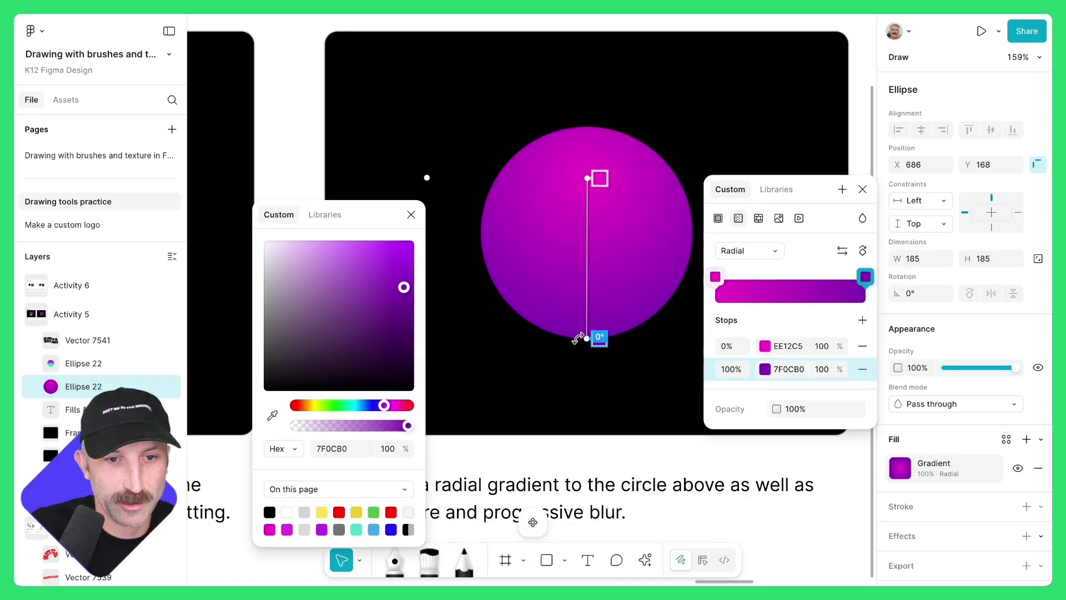
left_click_drag(587, 338, 587, 317)
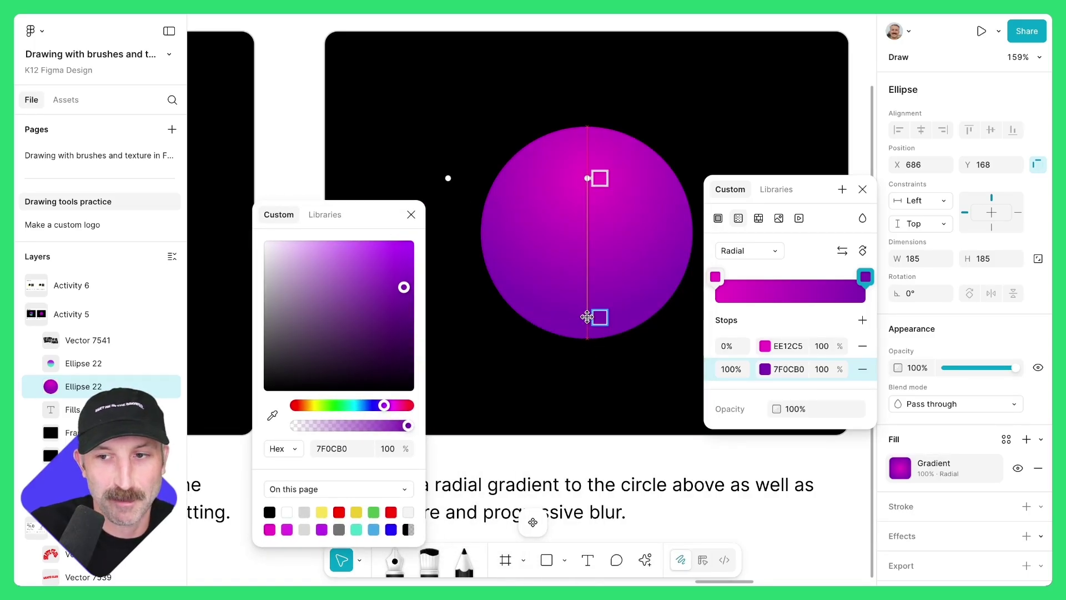
Add a fine Texture effect with size 0.7 and radius 4.8
scroll(978, 489, "down", 1)
left_click(1026, 505)
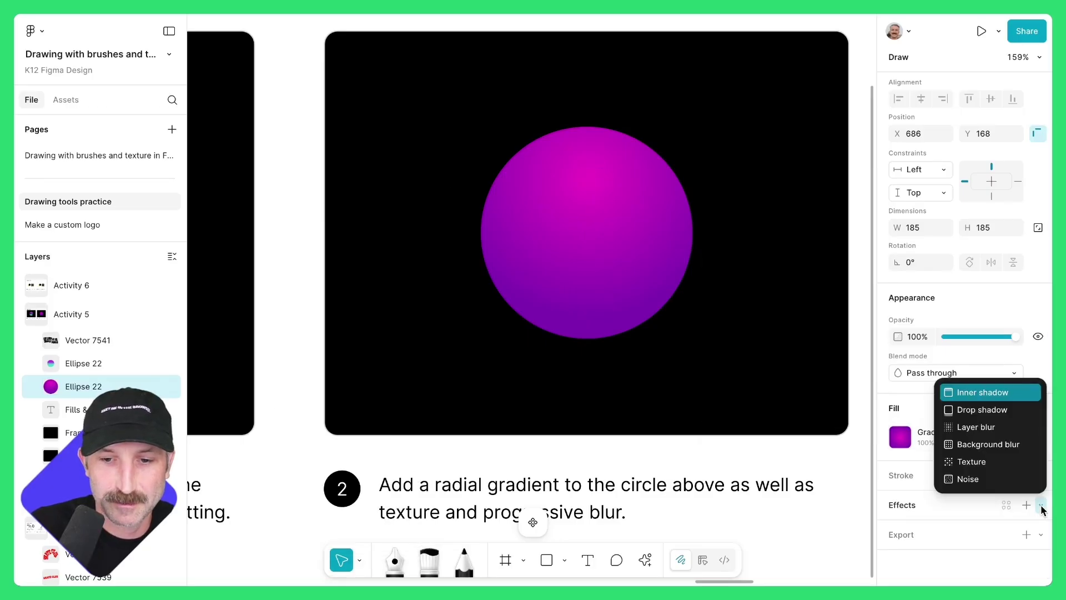
left_click(974, 461)
left_click_drag(814, 469, 794, 469)
left_click_drag(814, 515, 817, 513)
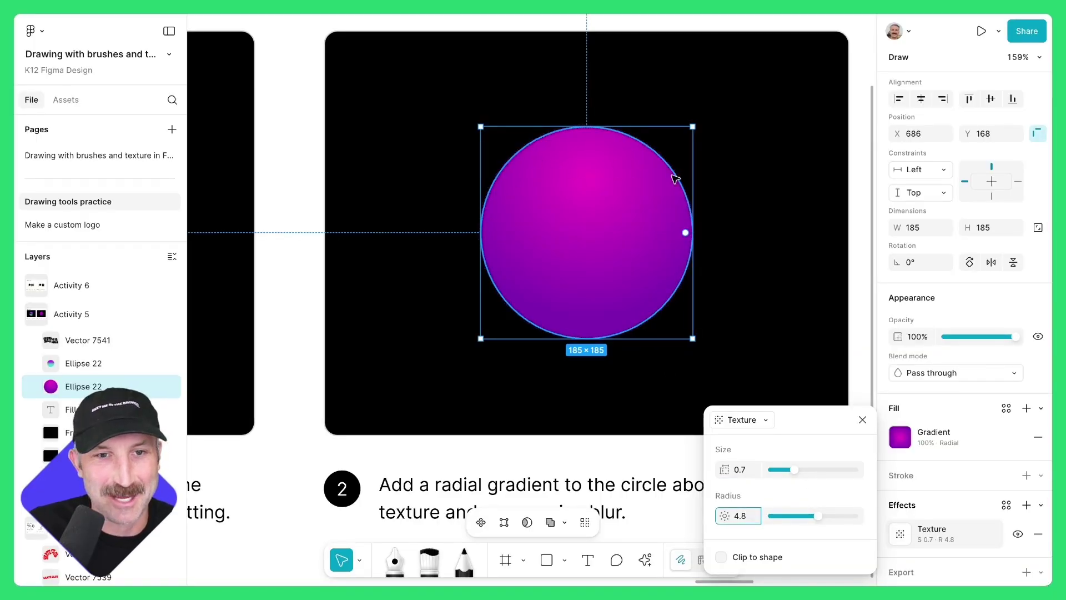
Add a progressive layer blur from 0 to 12 and brush a magenta ring around the sphere
scroll(1040, 471, "down", 1)
left_click(1040, 471)
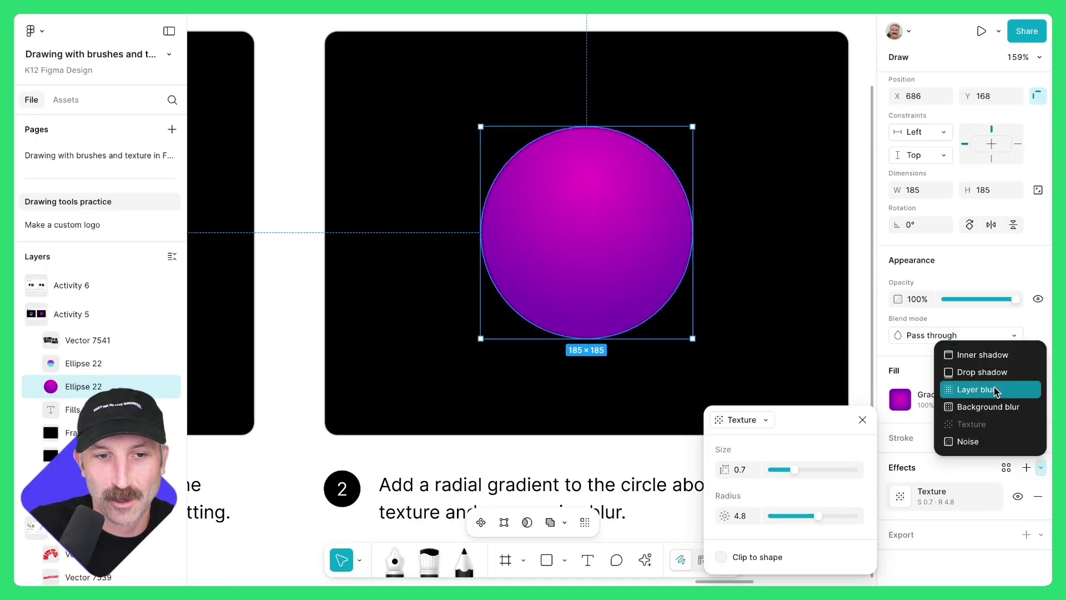
left_click(977, 390)
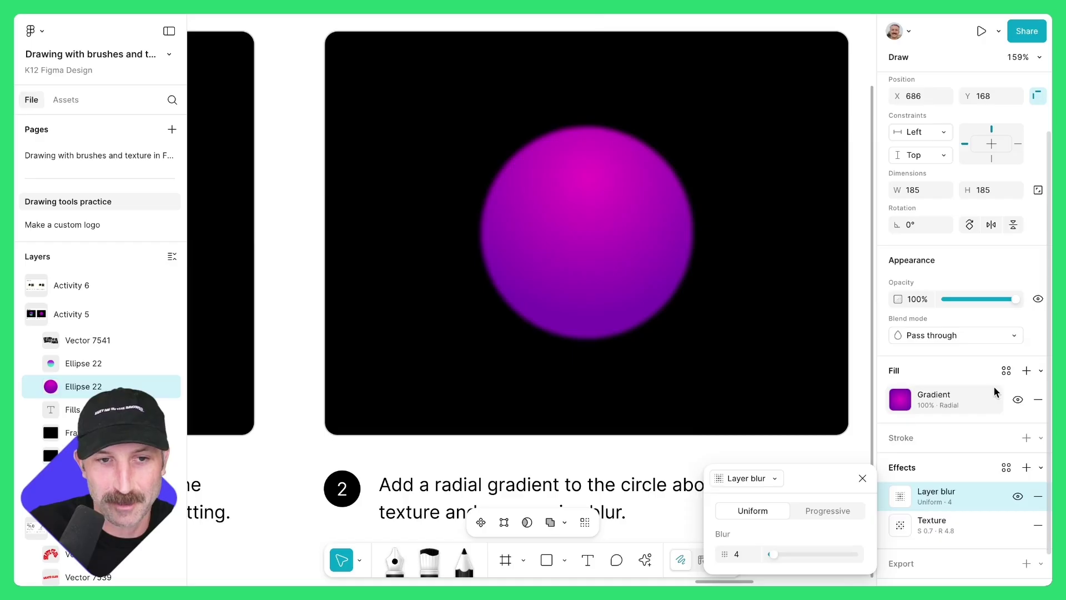
left_click(818, 508)
left_click_drag(778, 552, 782, 552)
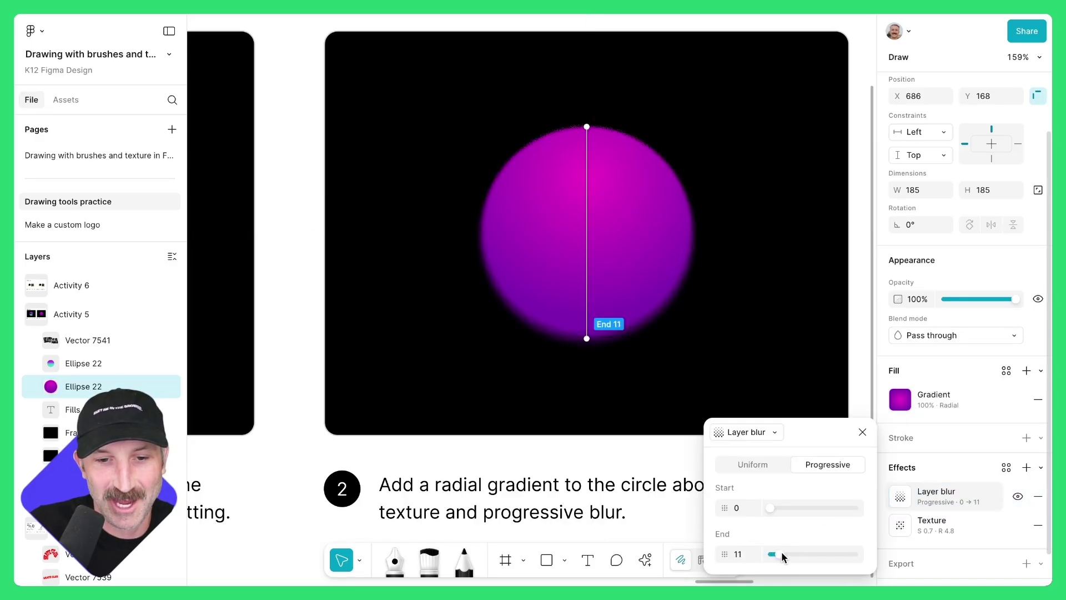
left_click_drag(586, 126, 585, 370)
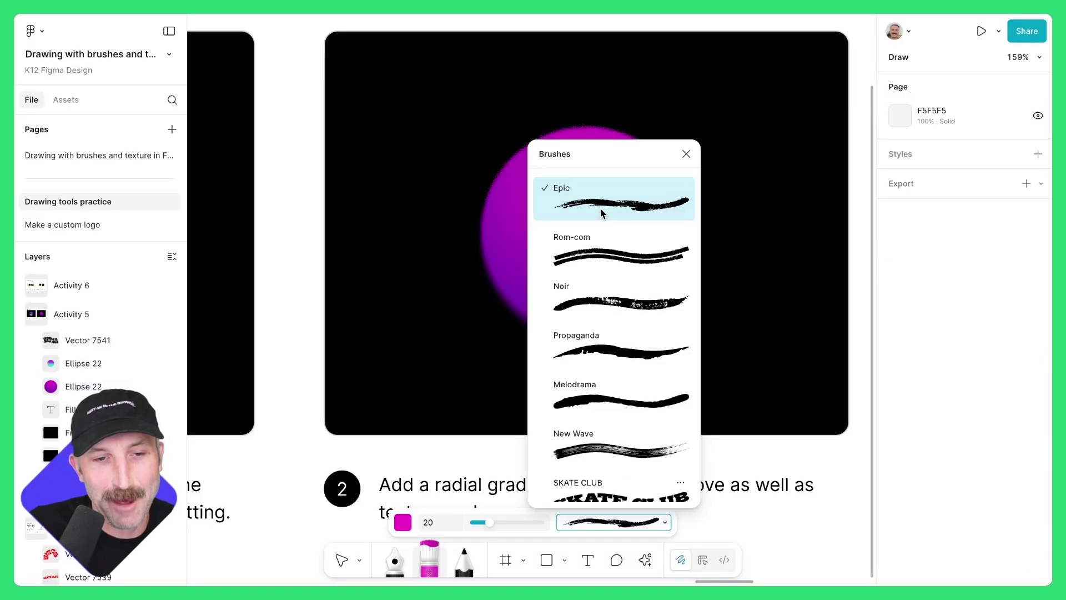
left_click(600, 208)
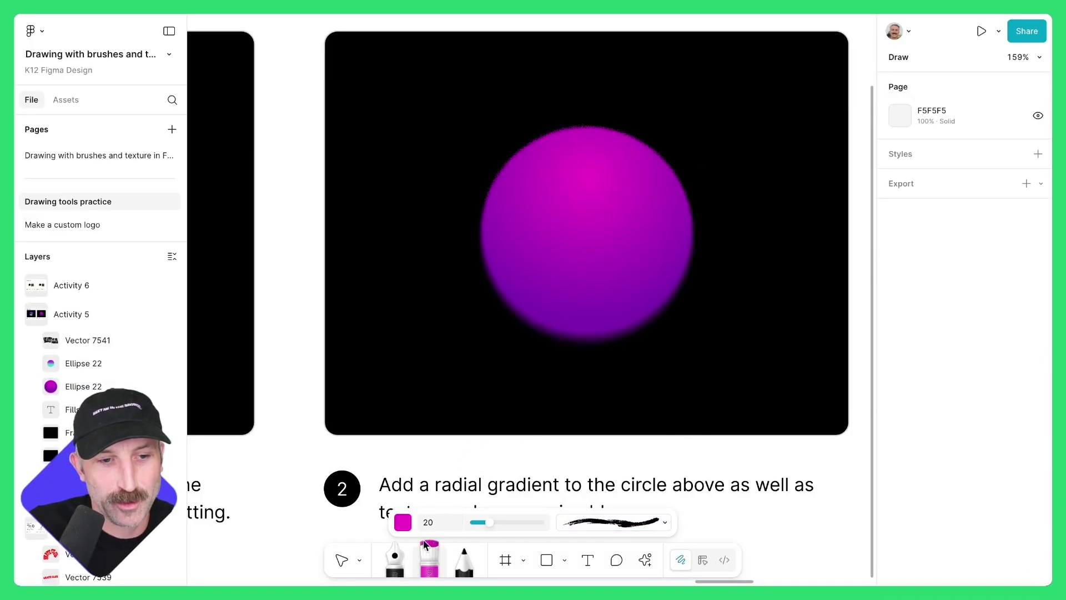
mouse_move(691, 206)
left_mouse_down()
mouse_move(716, 216)
mouse_move(611, 276)
mouse_move(517, 306)
mouse_move(468, 306)
mouse_move(491, 285)
left_mouse_up()
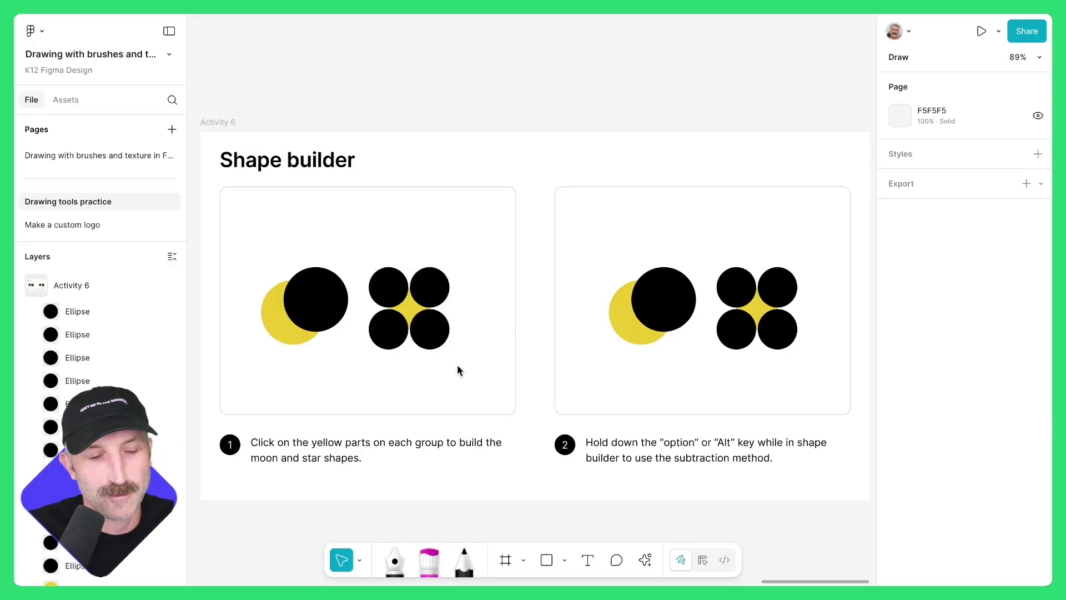
Carve a yellow crescent from the overlapping yellow and black circles with Shape builder and move it down-left
scroll(321, 296, "up", 5)
scroll(515, 262, "left", 3)
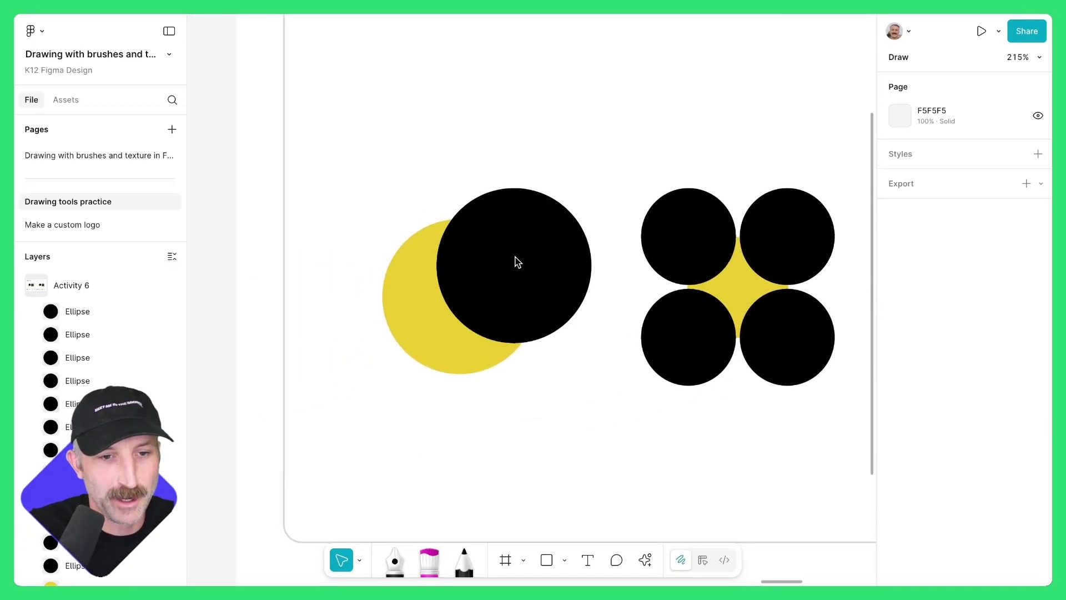
scroll(408, 295, "down", 3)
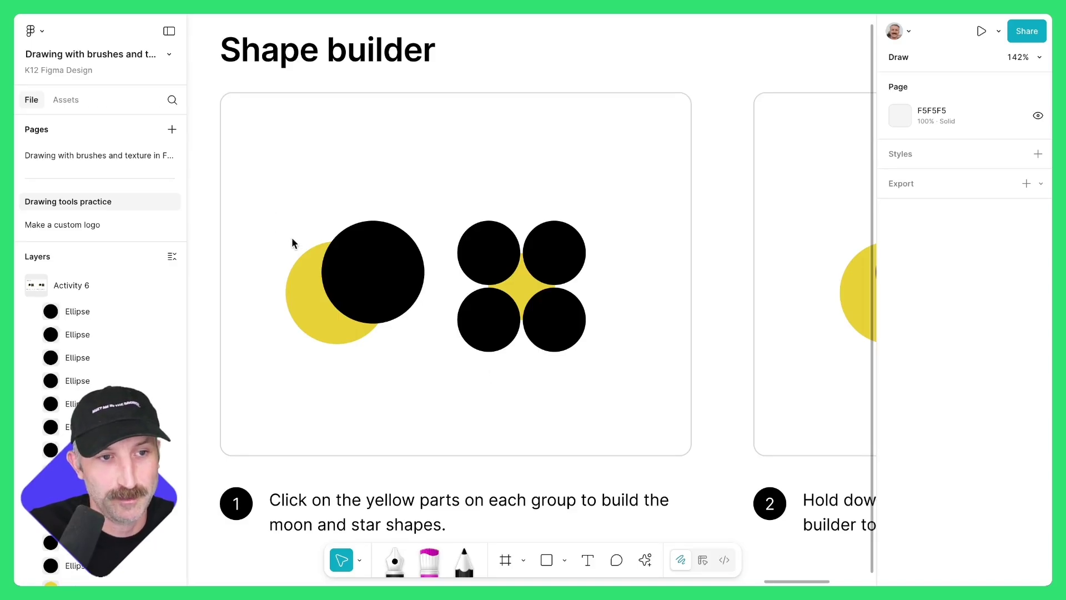
left_click_drag(260, 192, 402, 359)
key("Return")
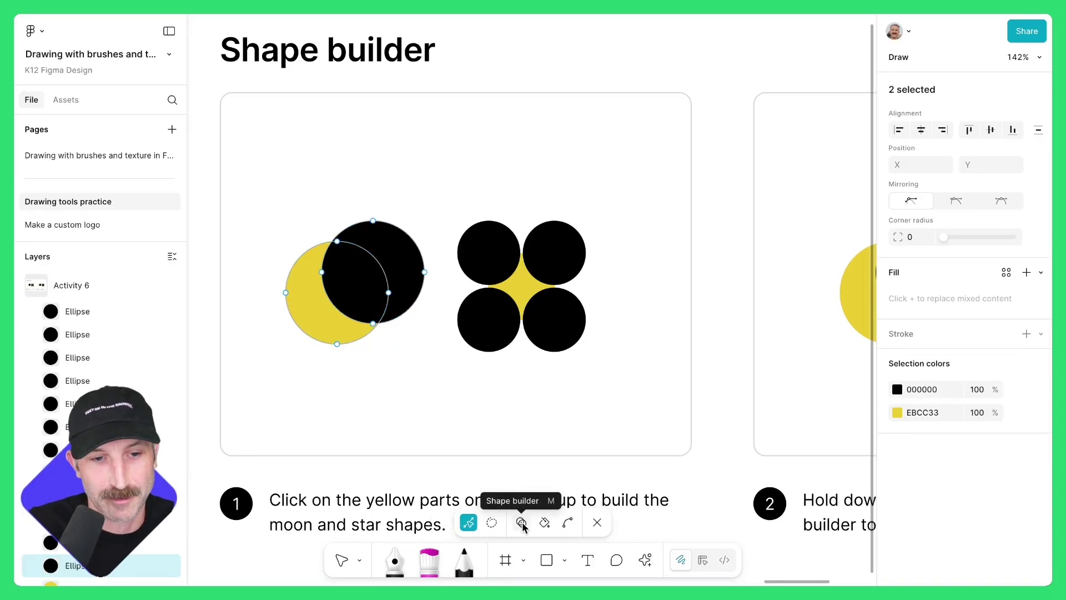
left_click(522, 523)
left_click(316, 311)
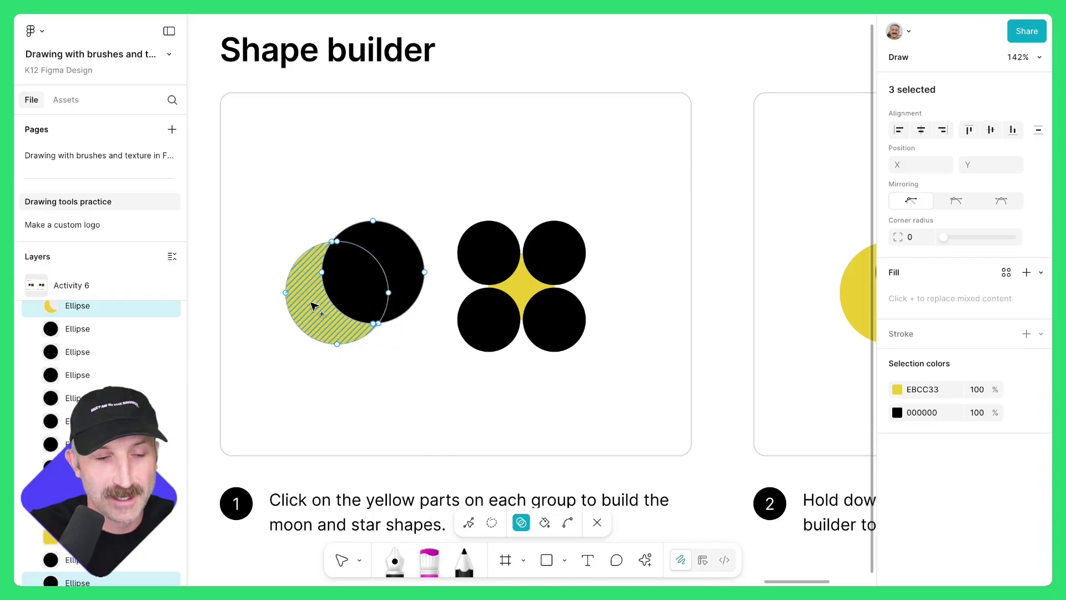
key("Escape")
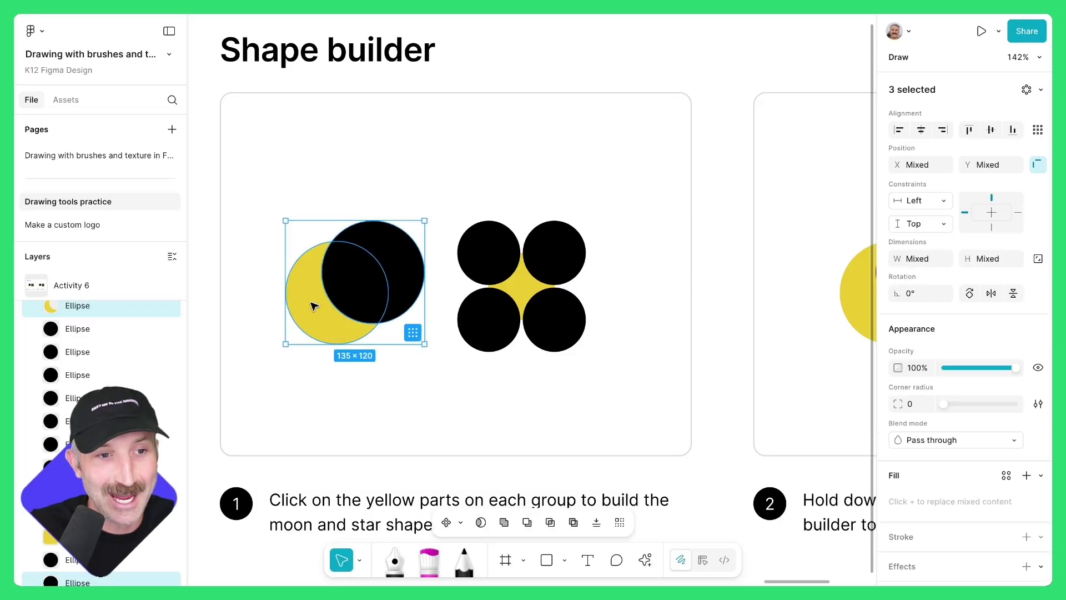
key("Escape")
left_click_drag(328, 325, 295, 396)
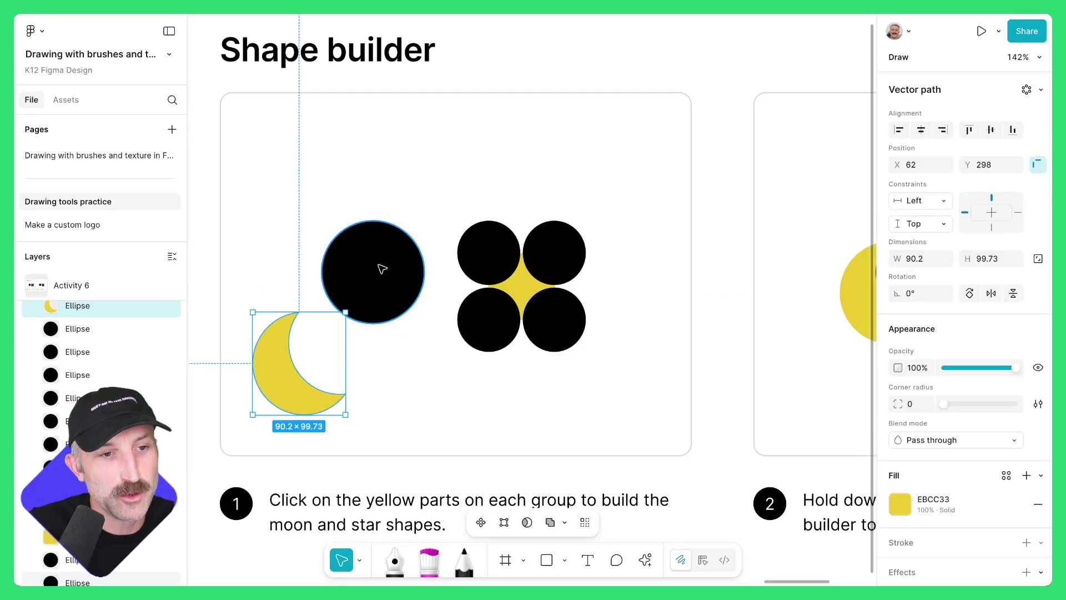
Delete the leftover black circle and yellow lens shape
left_click(357, 262)
key("Delete")
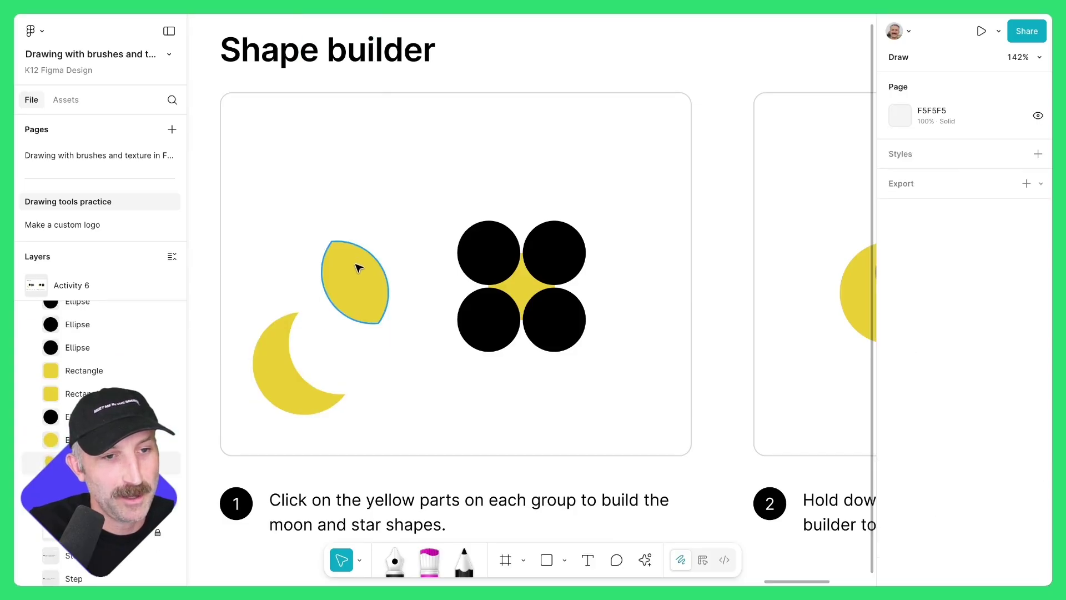
left_click(359, 269)
key("Delete")
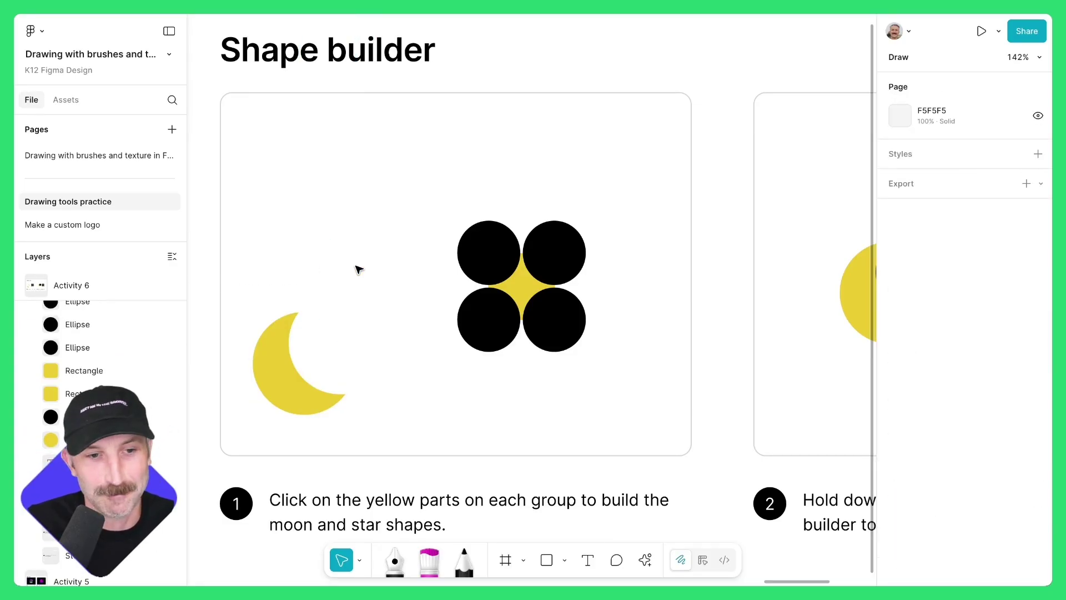
Build a yellow star from the centre of the four black circles and move it beside the moon
left_click_drag(430, 192, 607, 363)
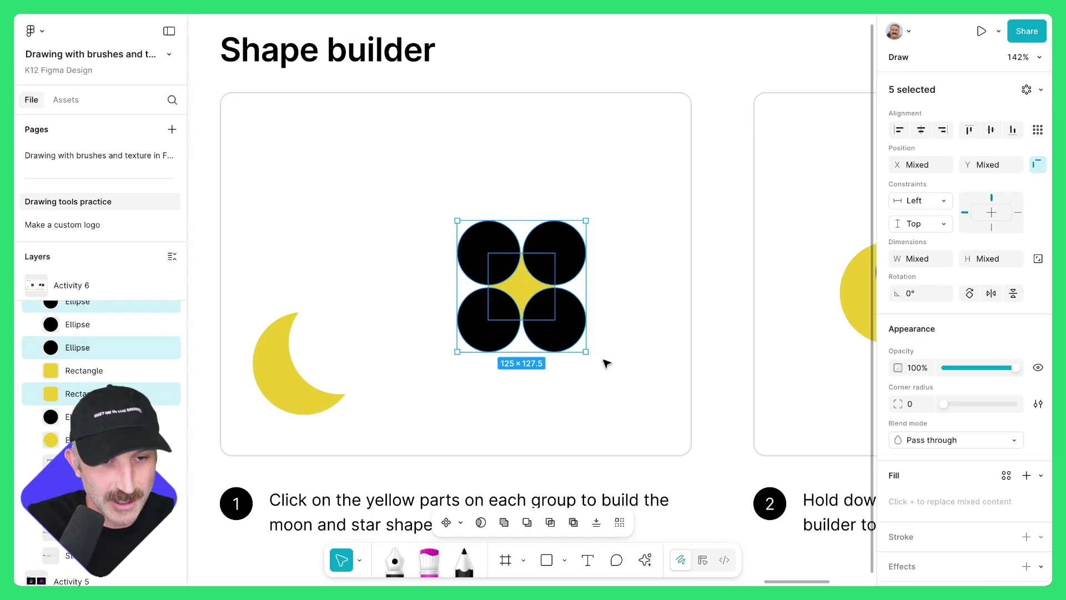
key("shift+s")
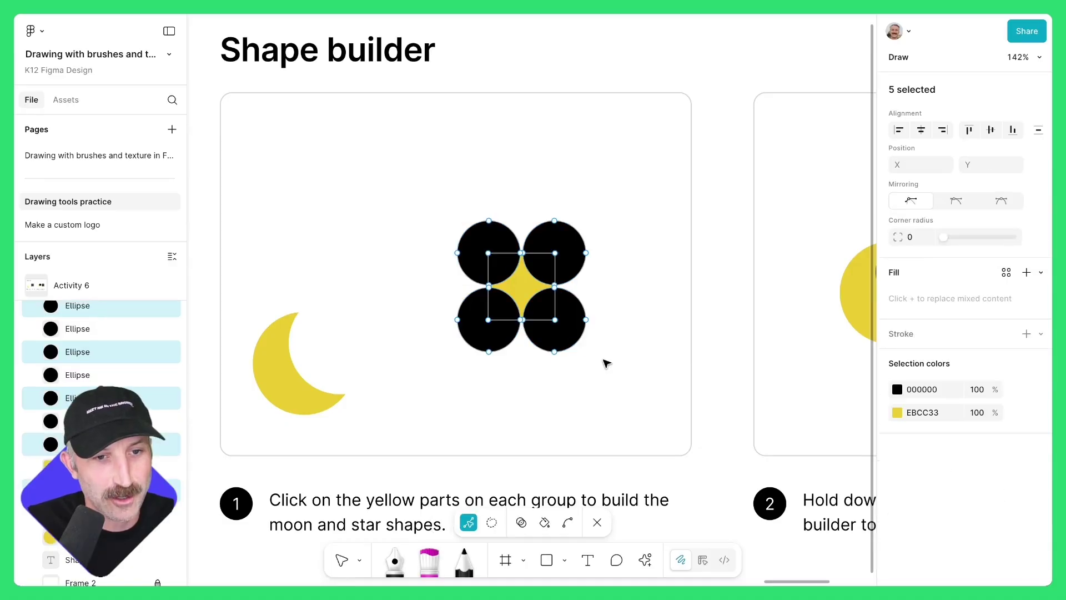
left_click(521, 524)
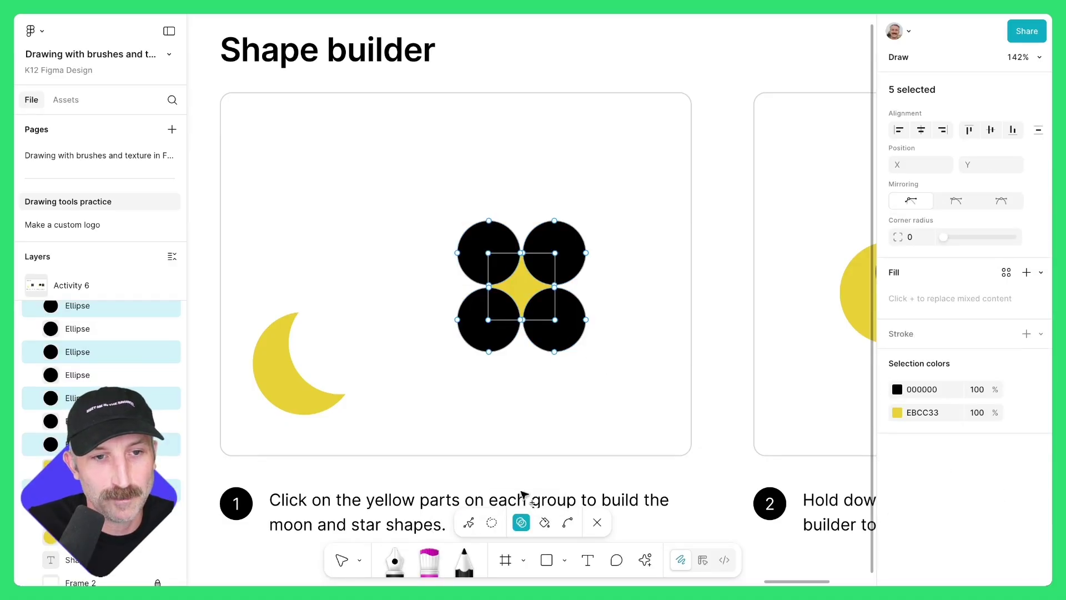
left_click(521, 295)
key("Escape")
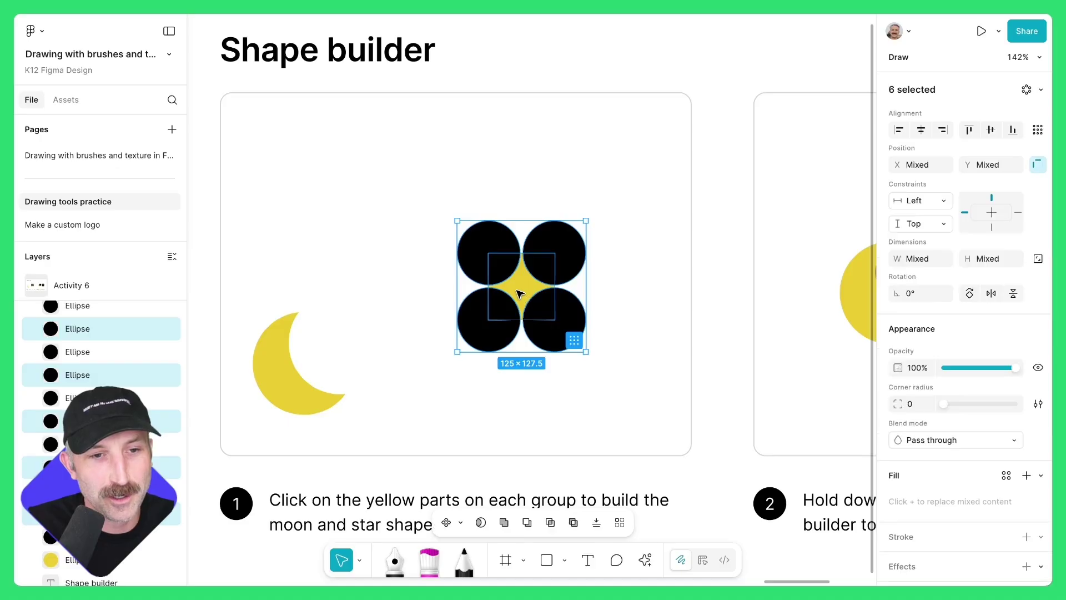
left_click(626, 307)
left_click_drag(521, 286, 351, 354)
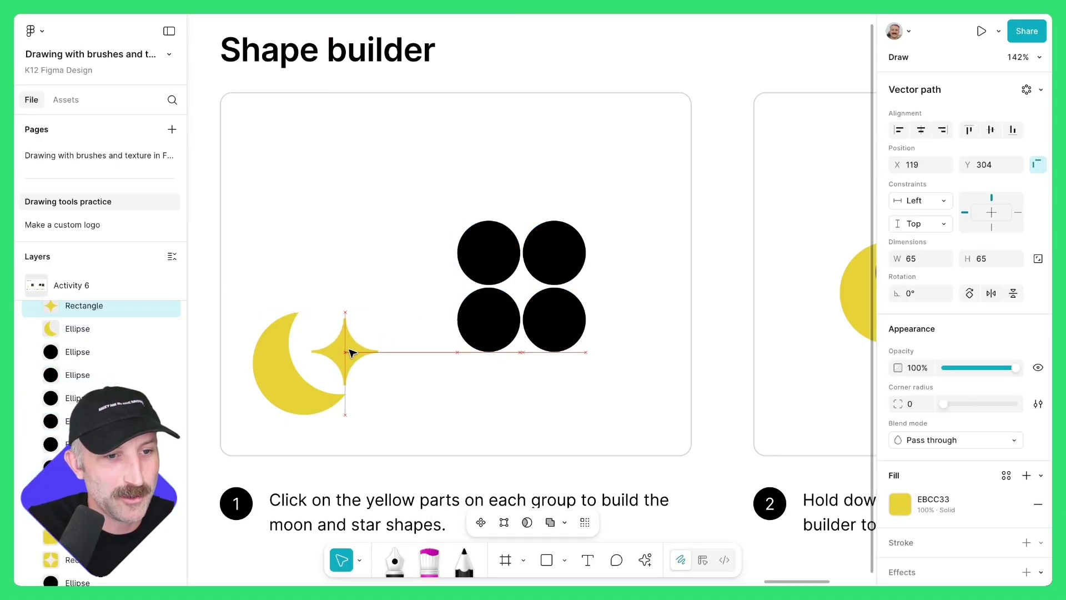
Delete the four leftover black circles
left_click_drag(427, 195, 597, 364)
key("Delete")
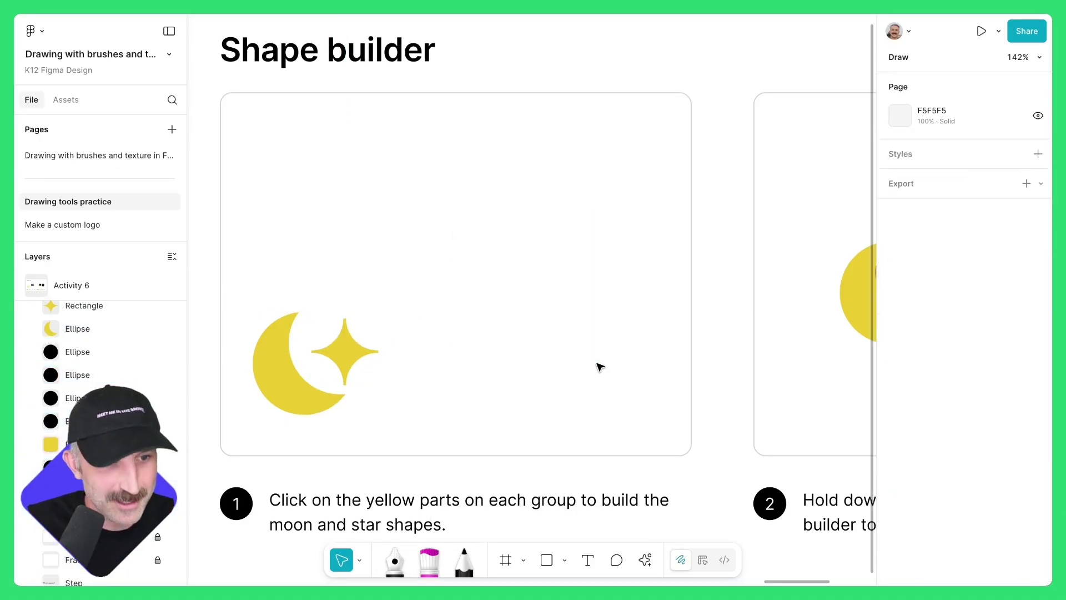
left_click_drag(259, 297, 442, 316)
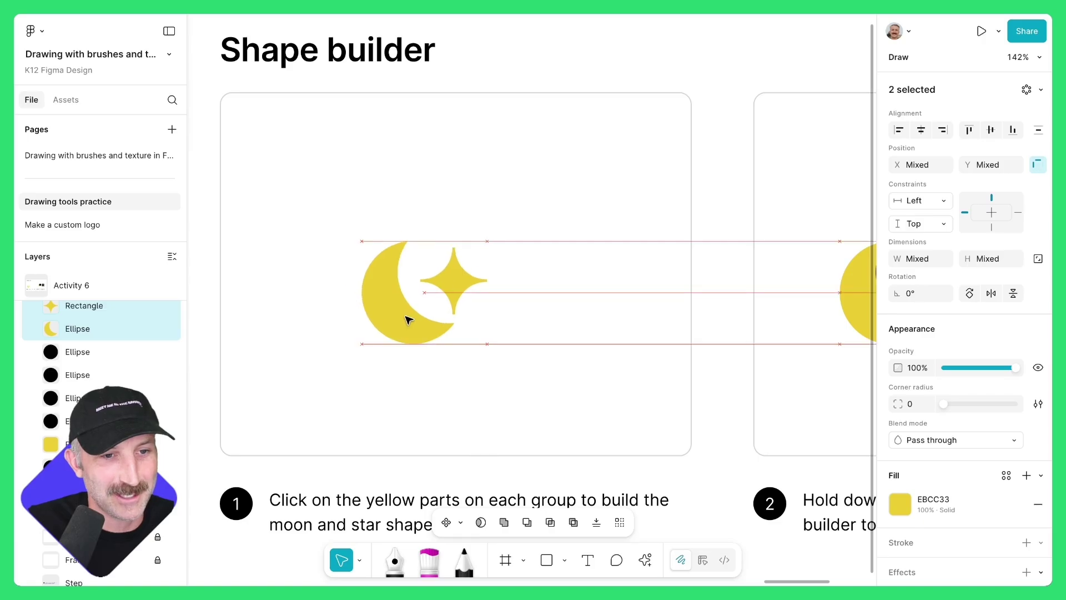
Subtract the black circle with Alt in Shape builder, leaving a yellow crescent moon
key("Escape")
scroll(538, 392, "right", 5)
scroll(539, 391, "right", 3)
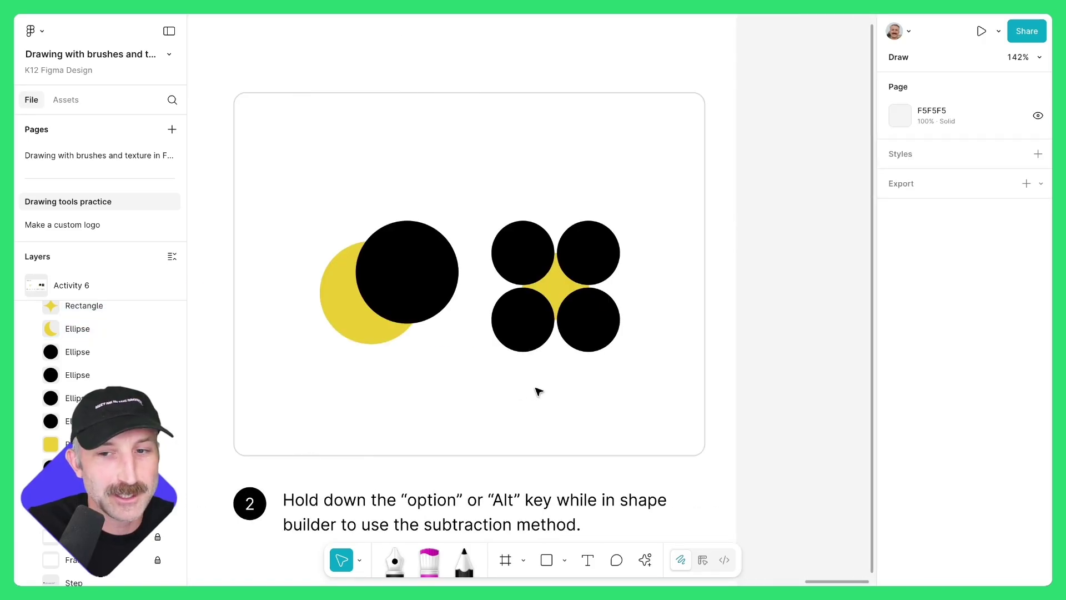
left_click_drag(272, 170, 451, 368)
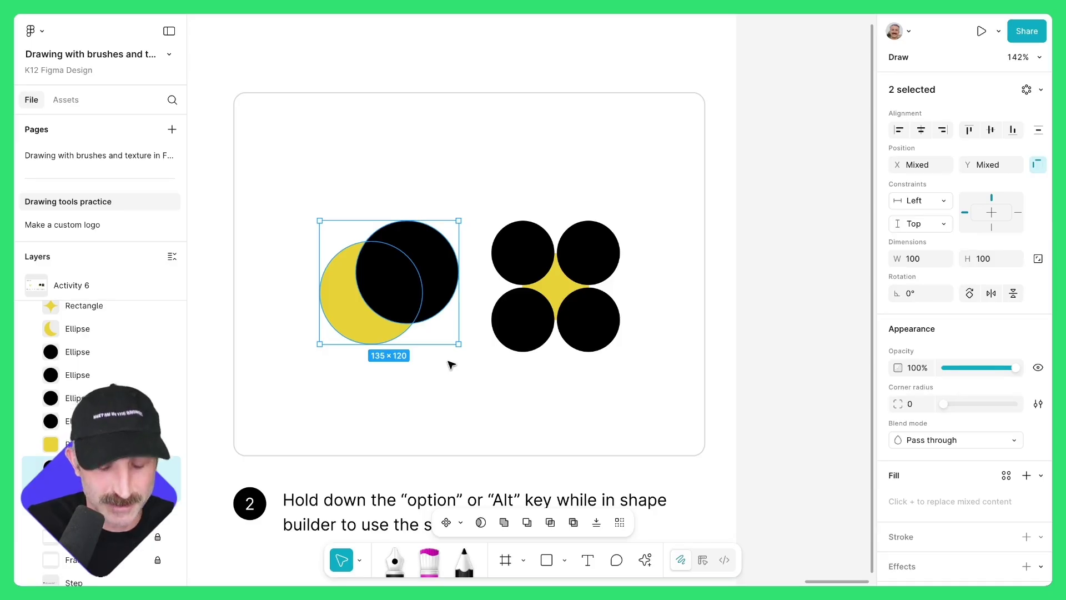
key("Return")
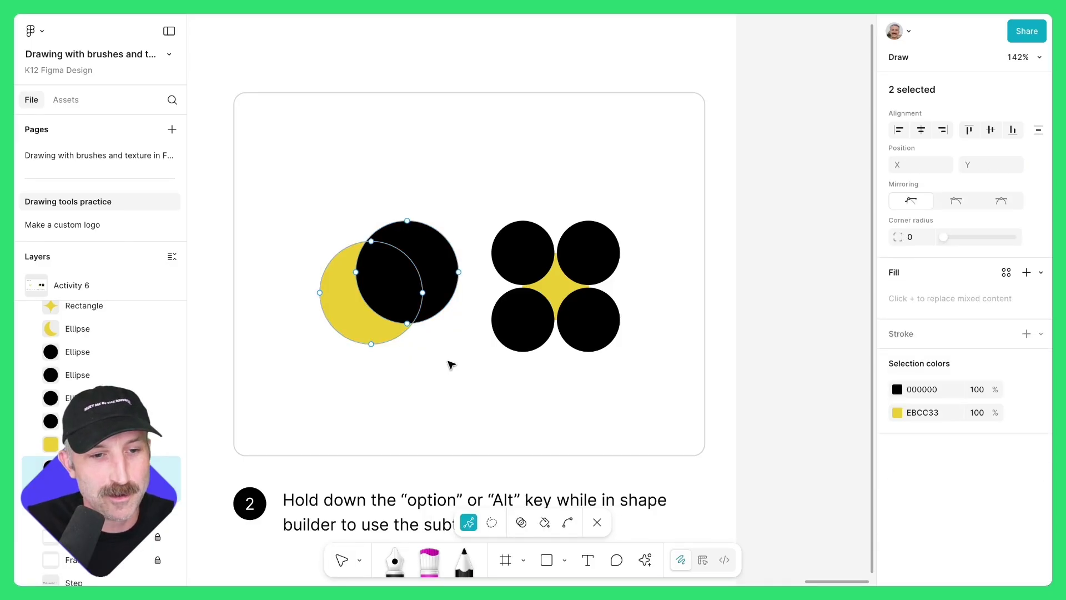
left_click(521, 522)
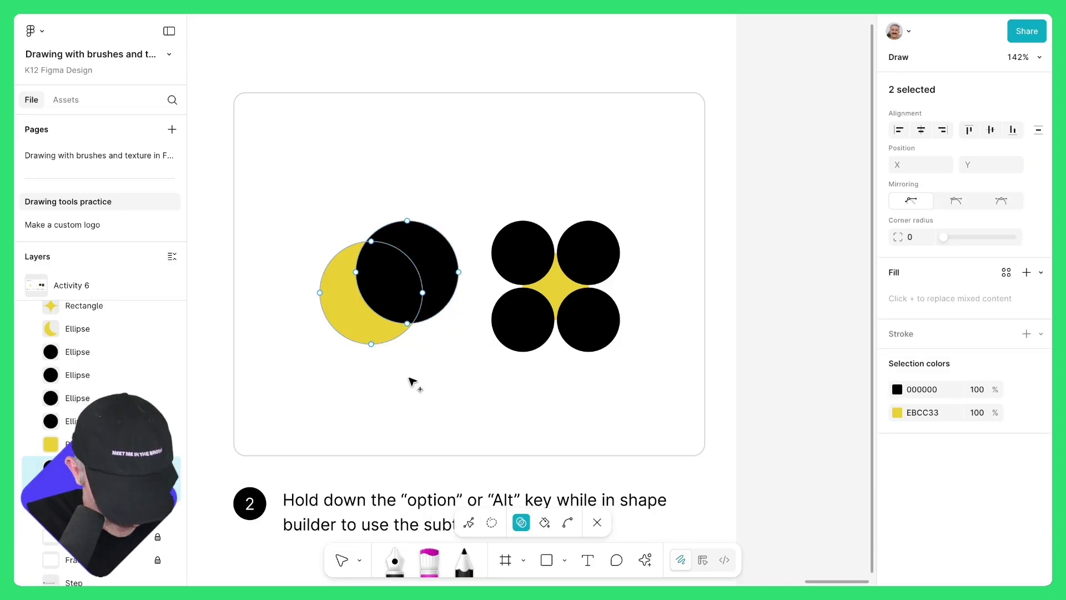
key("alt")
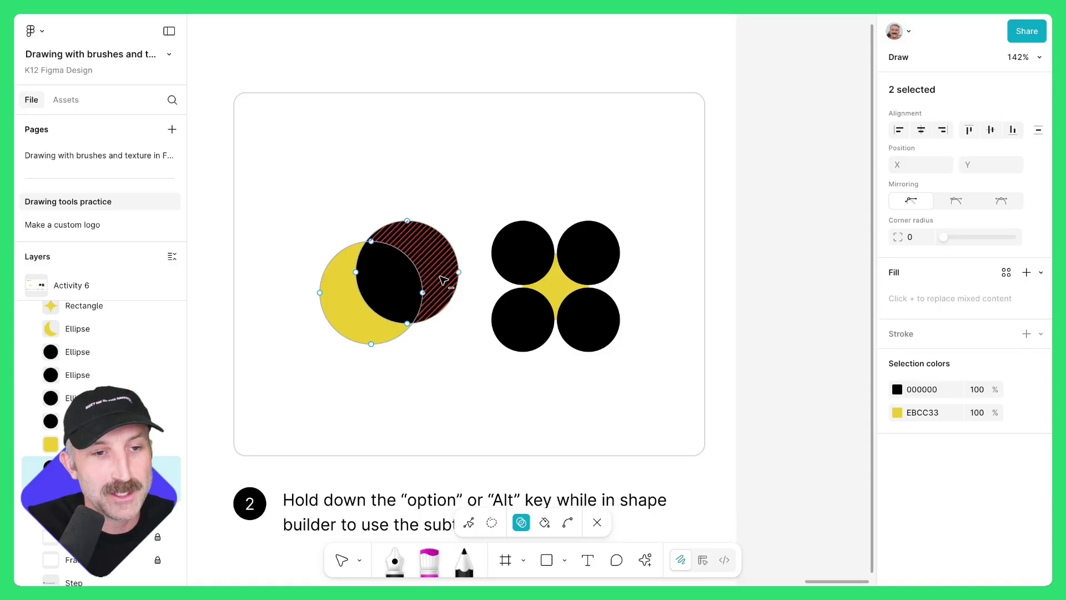
left_click_drag(436, 284, 398, 288)
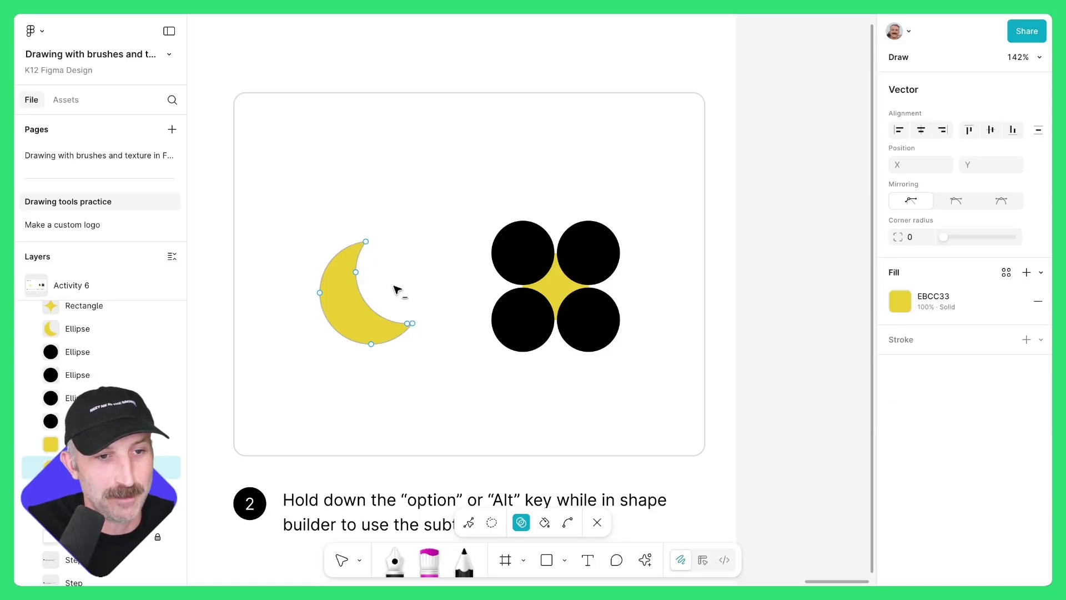
key("Escape")
Trim away the four black circle pieces, leaving only the yellow four-point star
left_click_drag(455, 203, 613, 356)
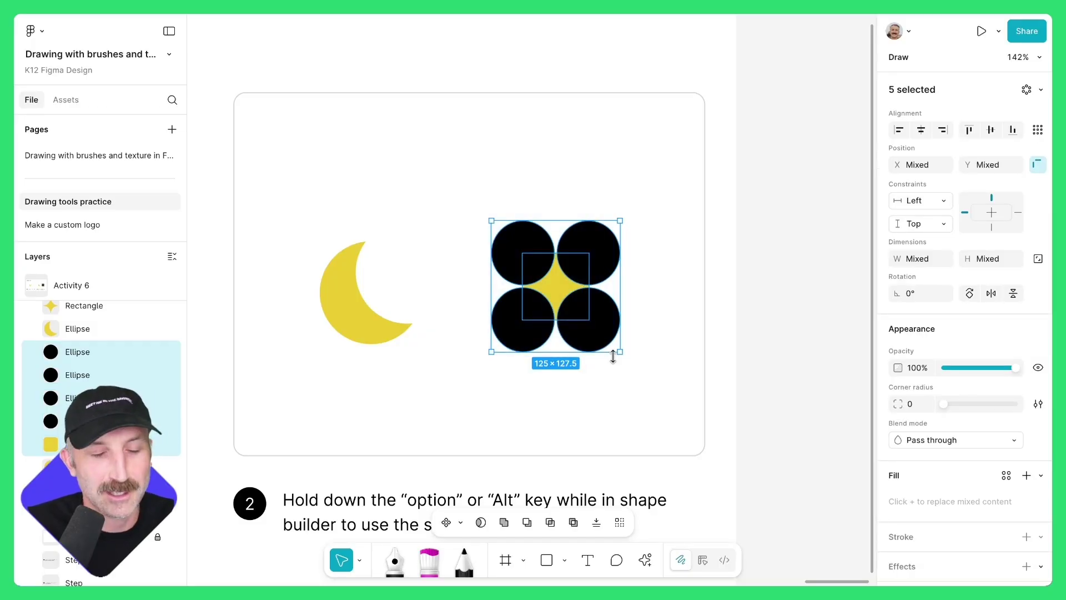
key("shift+s")
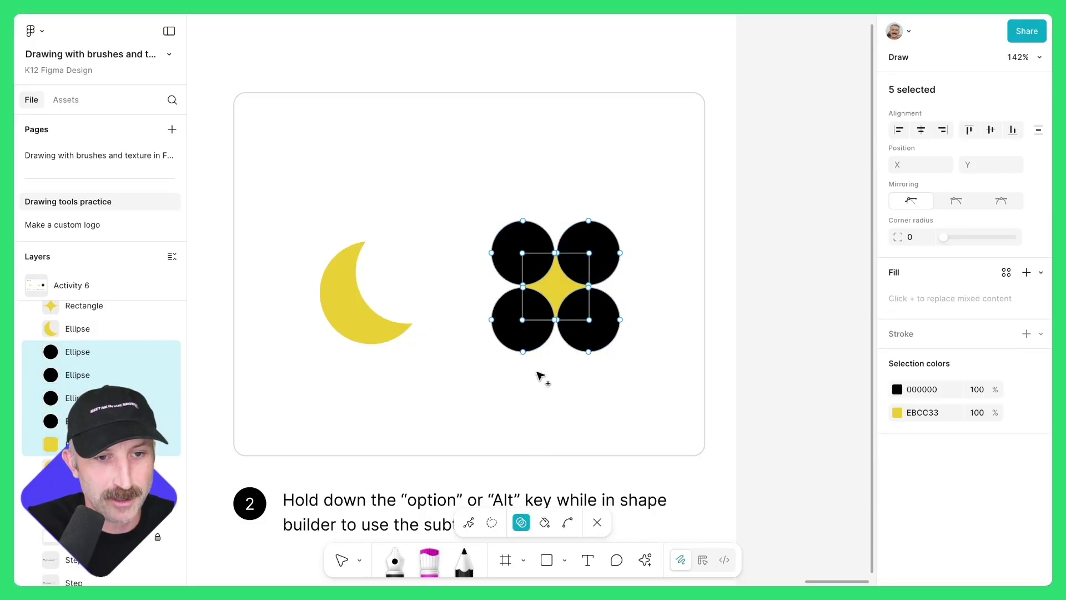
left_click(516, 335, "alt")
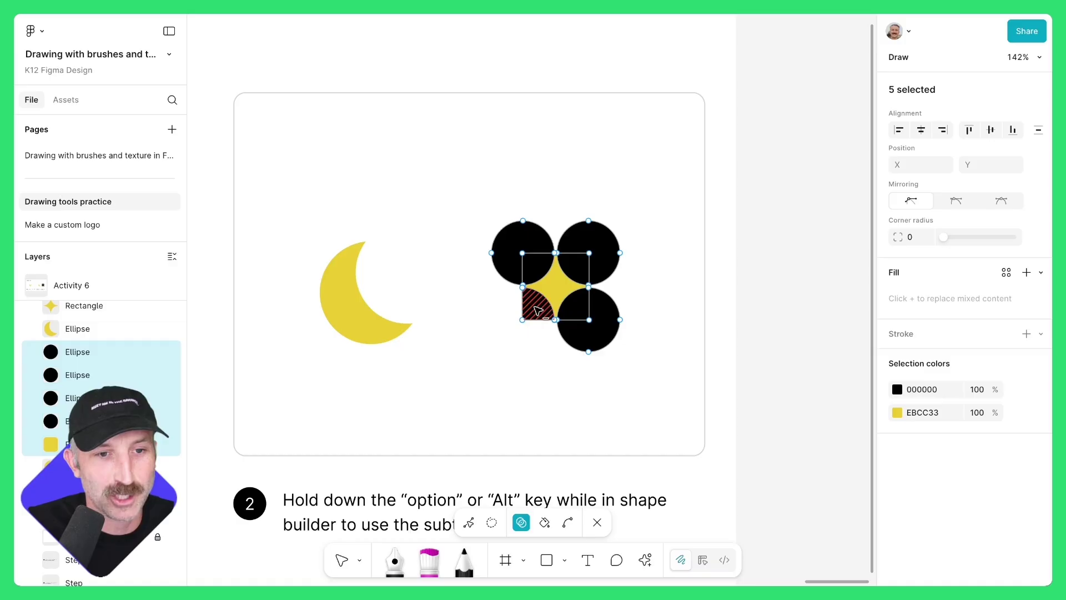
left_click(538, 310, "alt")
left_click(588, 330, "alt")
left_click(589, 245, "alt")
left_click(572, 305, "alt")
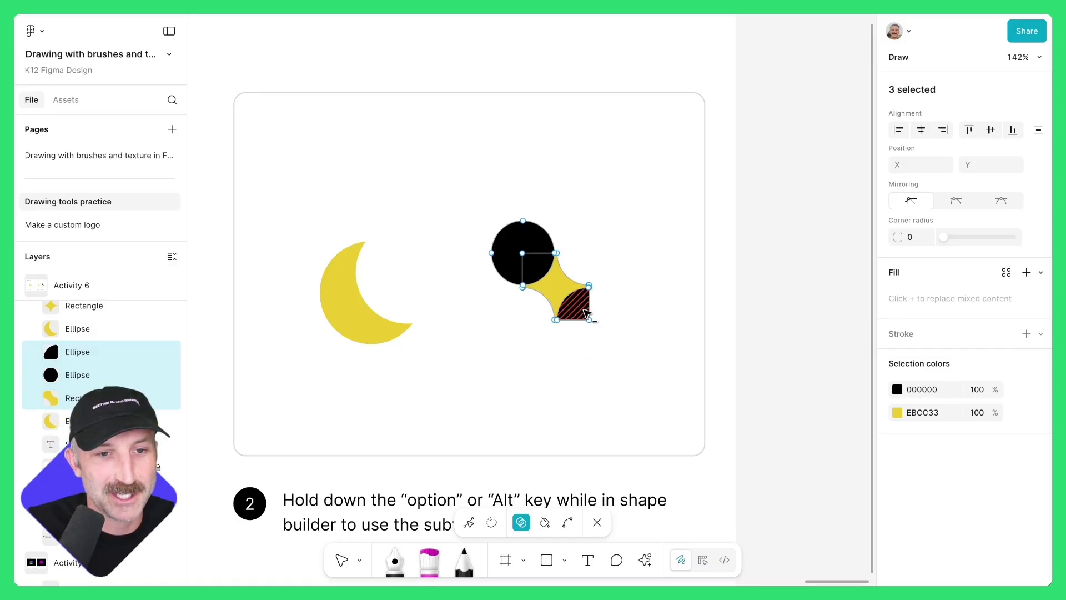
left_click(510, 258, "alt")
key("Escape")
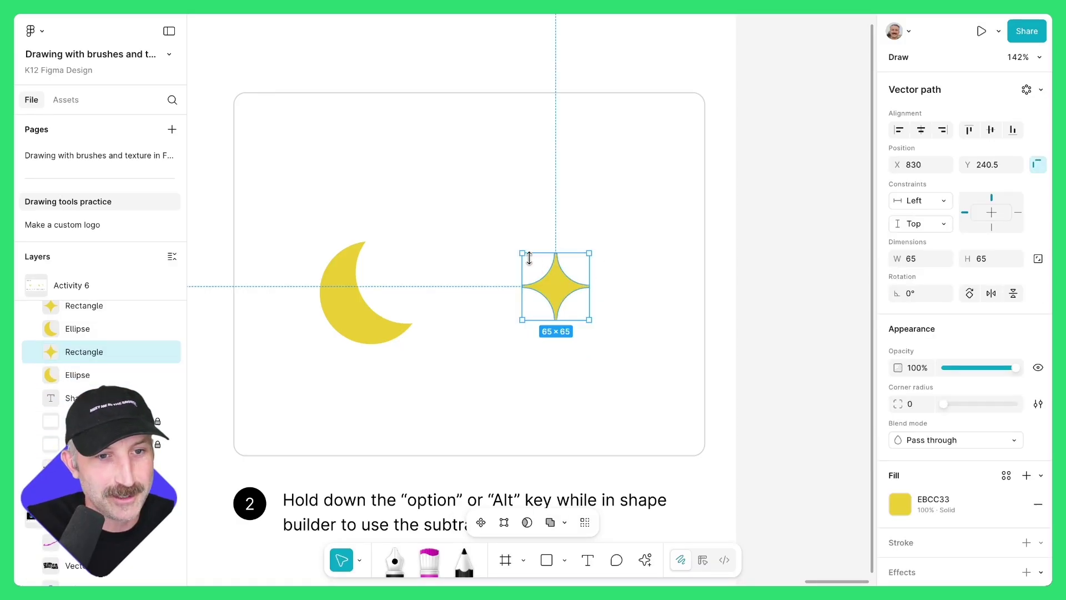
Place the star beside the moon and move both toward the frame centre
mouse_move(552, 290)
left_mouse_down()
mouse_move(452, 268)
mouse_move(410, 280)
left_mouse_up()
left_click(351, 320, "shift")
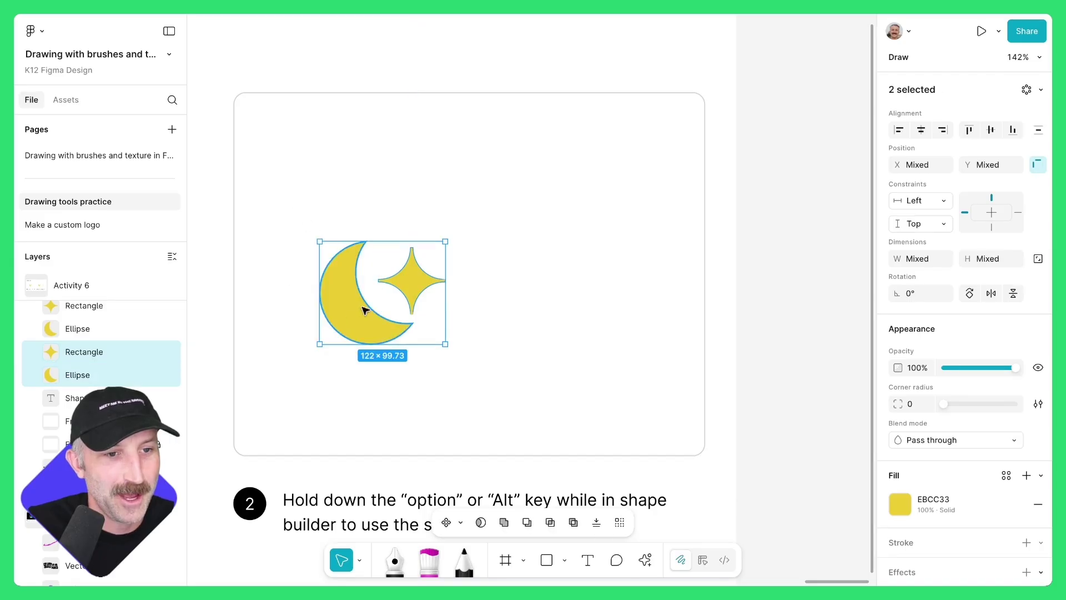
left_click_drag(351, 320, 439, 297)
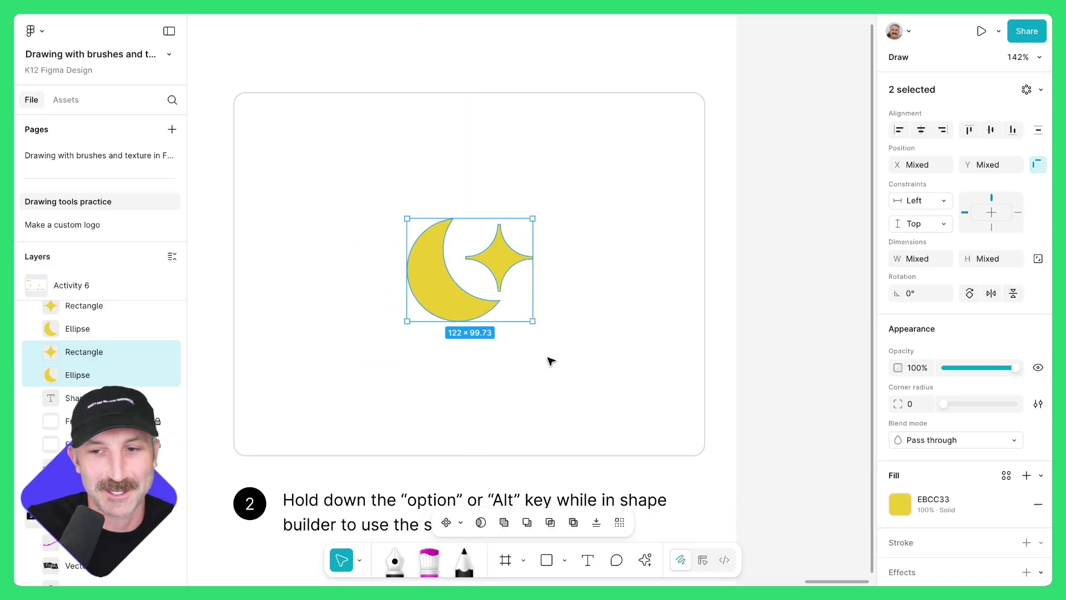
Pan across the practice activities and go to the 'Make a custom logo' page
left_click(550, 361)
scroll(583, 366, "down", 5)
scroll(622, 372, "left", 15)
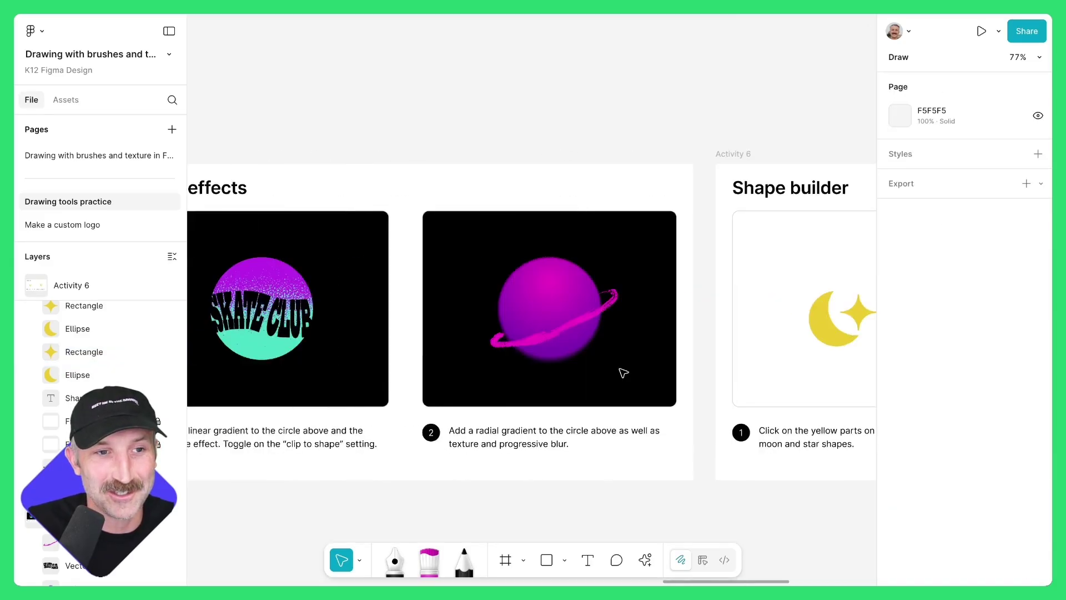
scroll(624, 371, "left", 20)
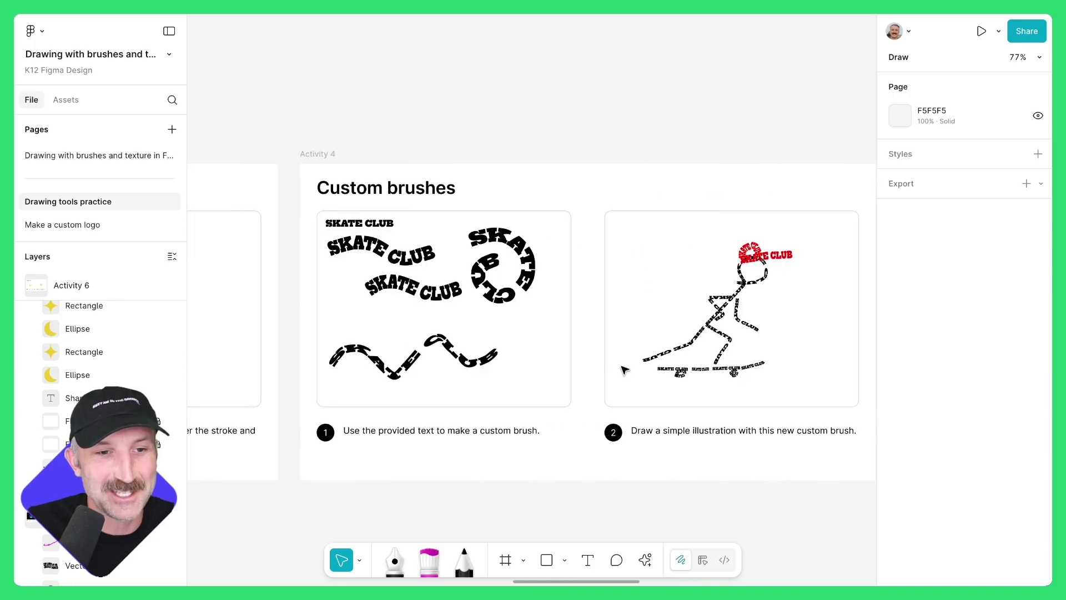
scroll(625, 371, "left", 10)
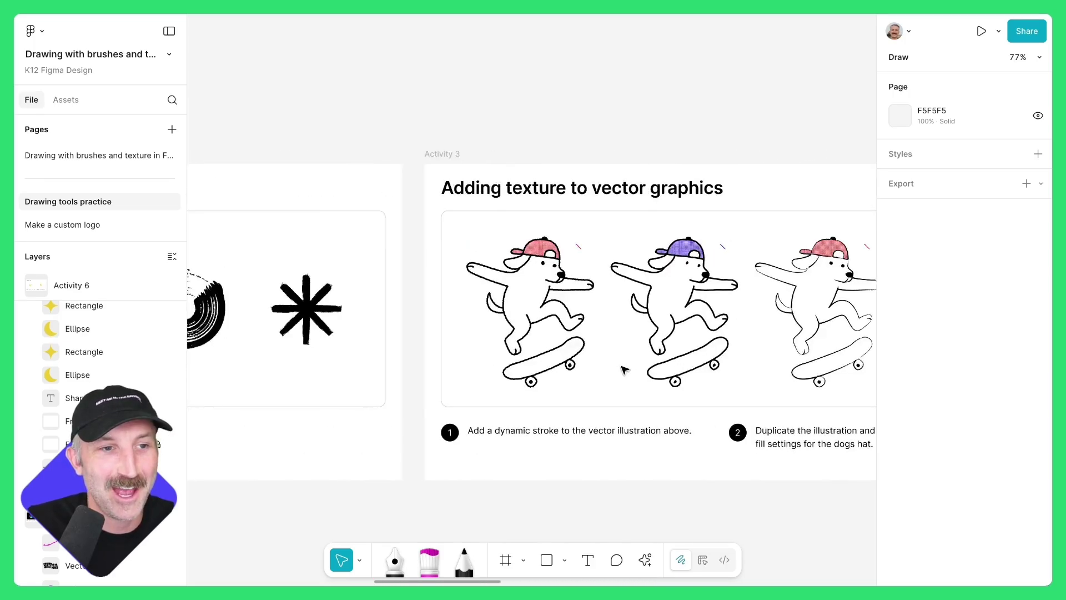
scroll(624, 371, "left", 15)
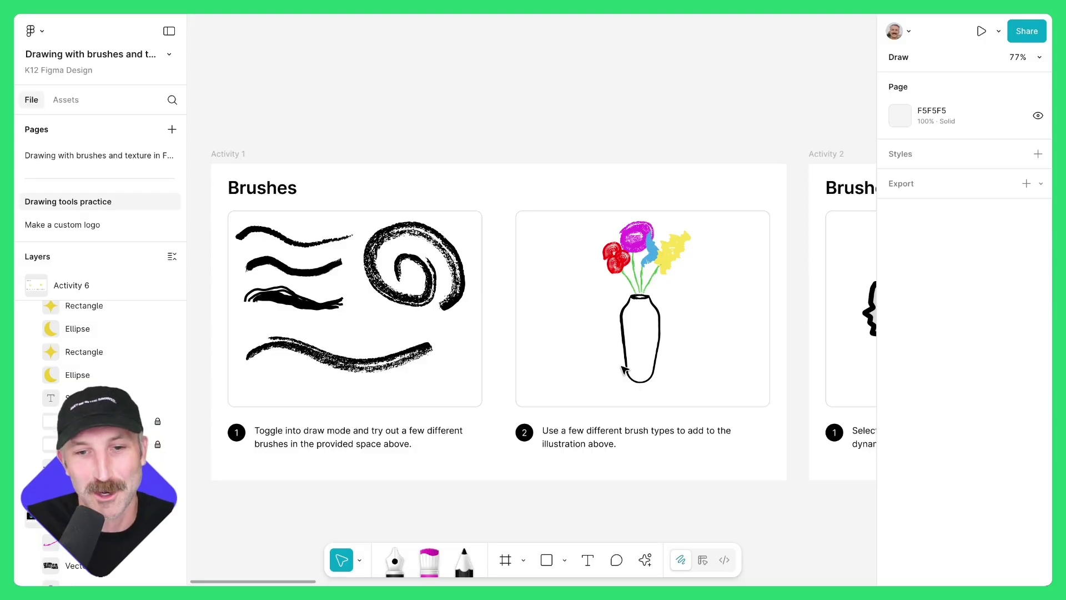
left_click(58, 224)
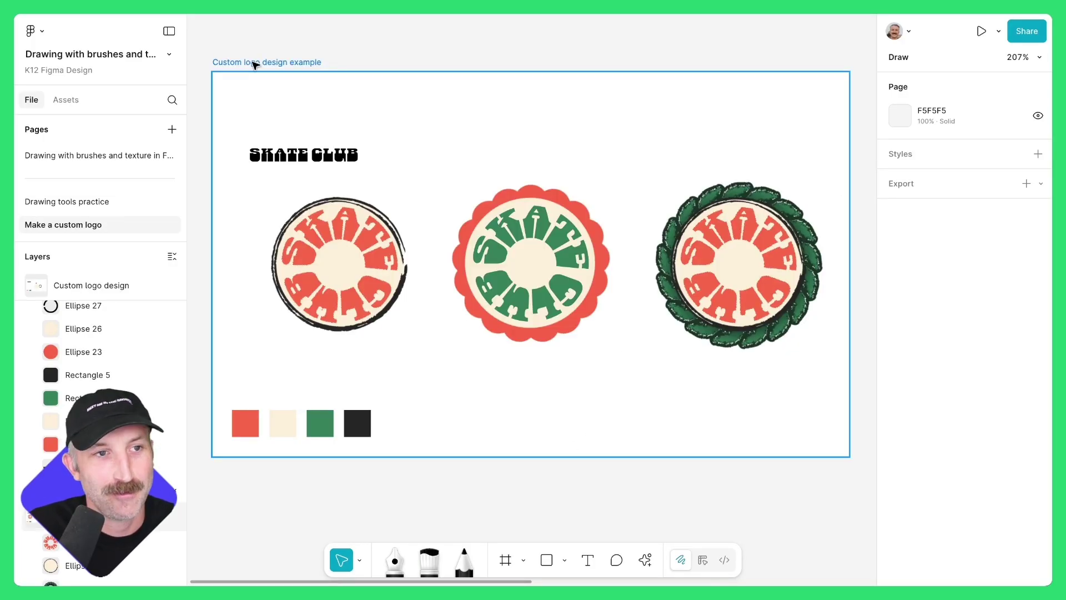
Flatten the SKATE CLUB text into a vector outline
scroll(351, 177, "right", 10)
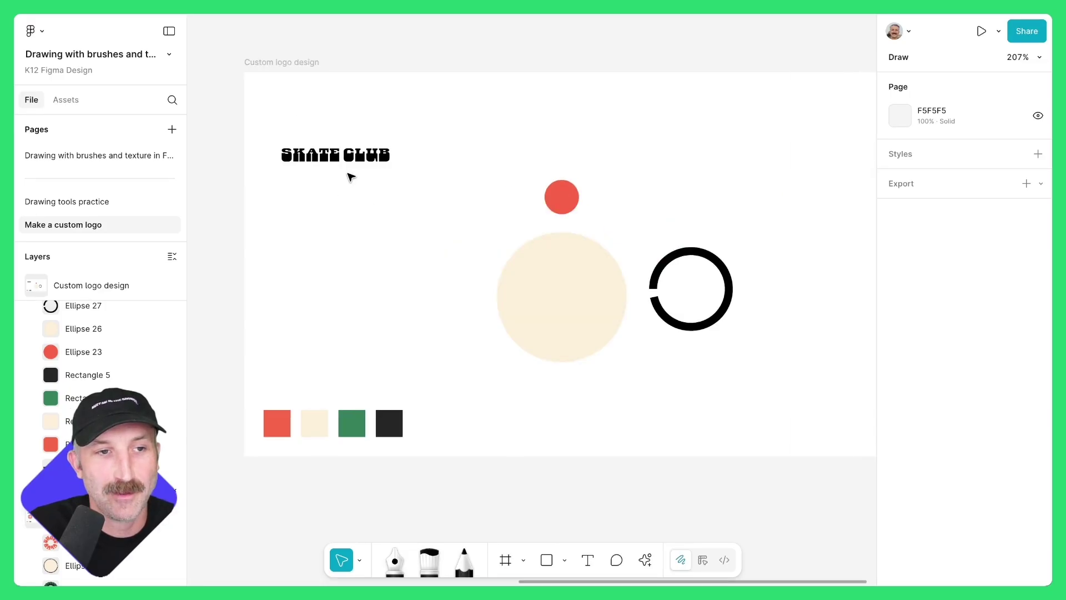
left_click_drag(351, 176, 317, 176)
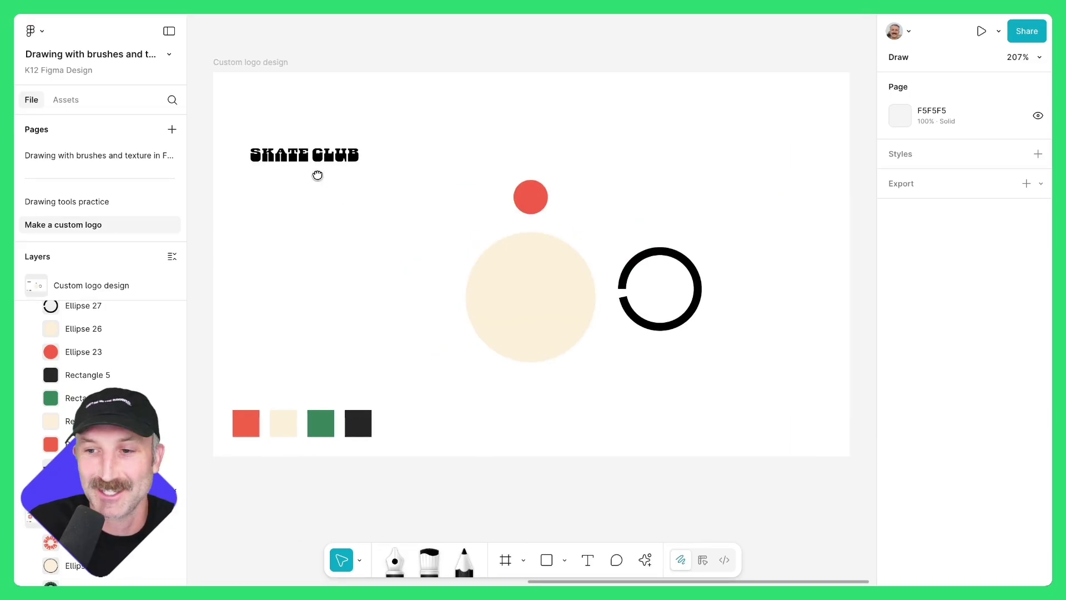
scroll(320, 178, "up", 5)
left_click(378, 211)
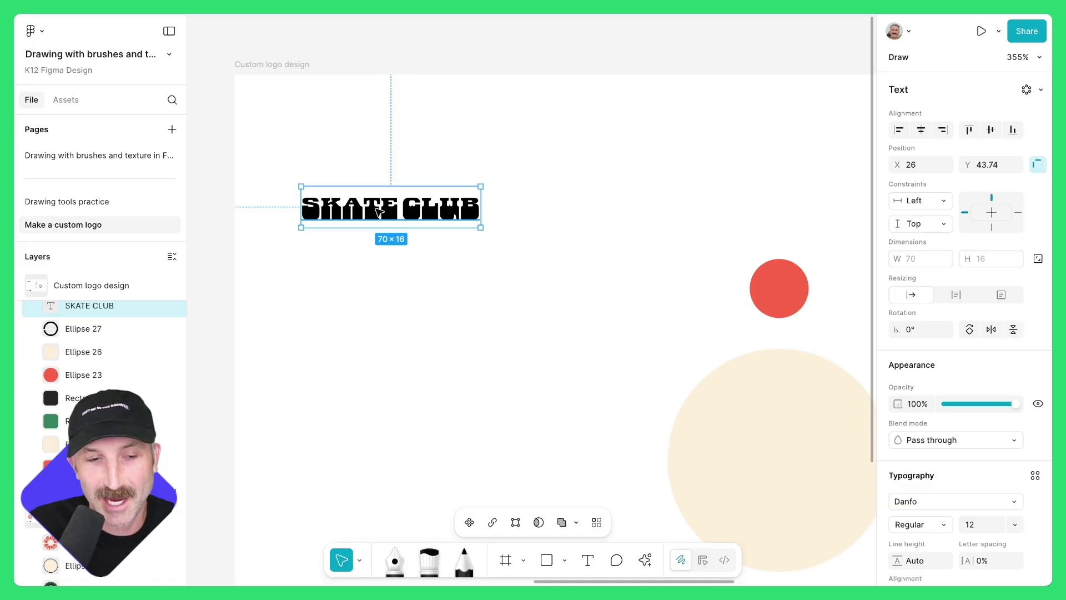
right_click(379, 211)
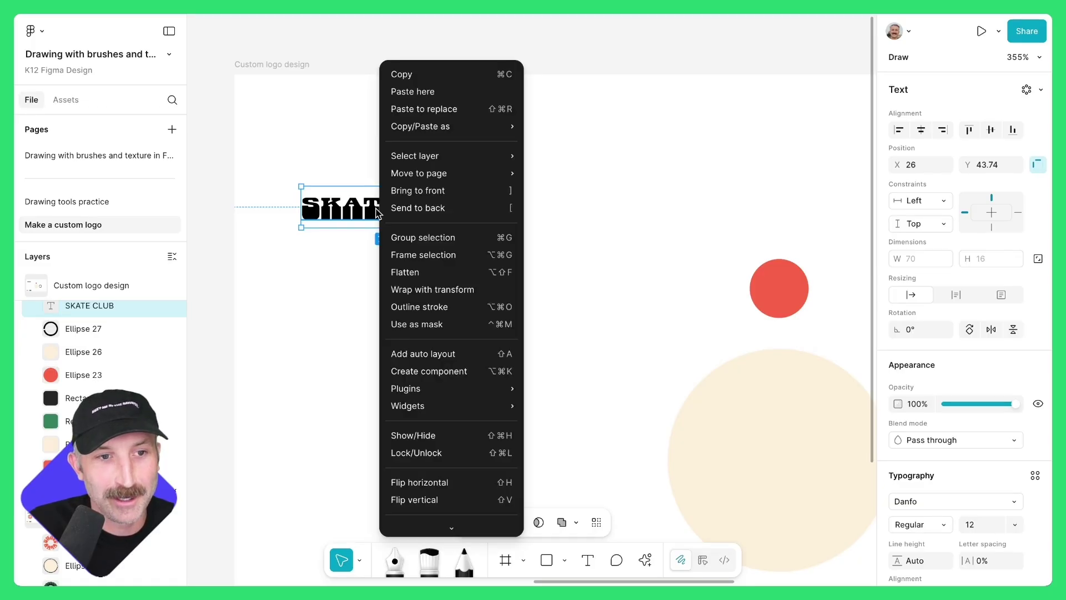
left_click(409, 269)
Create a stretch brush from the flattened SKATE CLUB vector
right_click(391, 212)
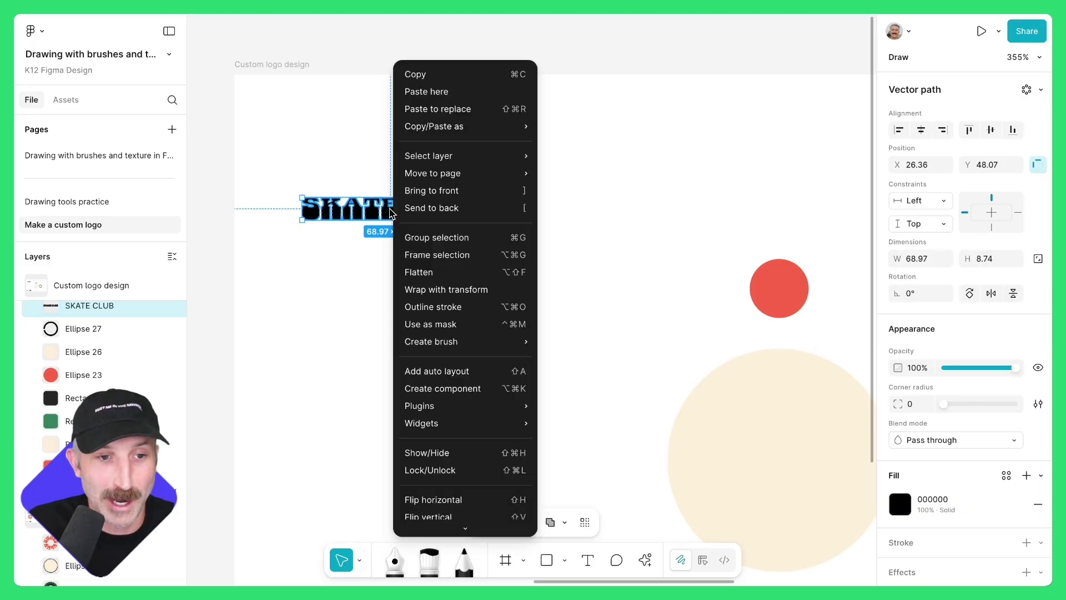
mouse_move(461, 341)
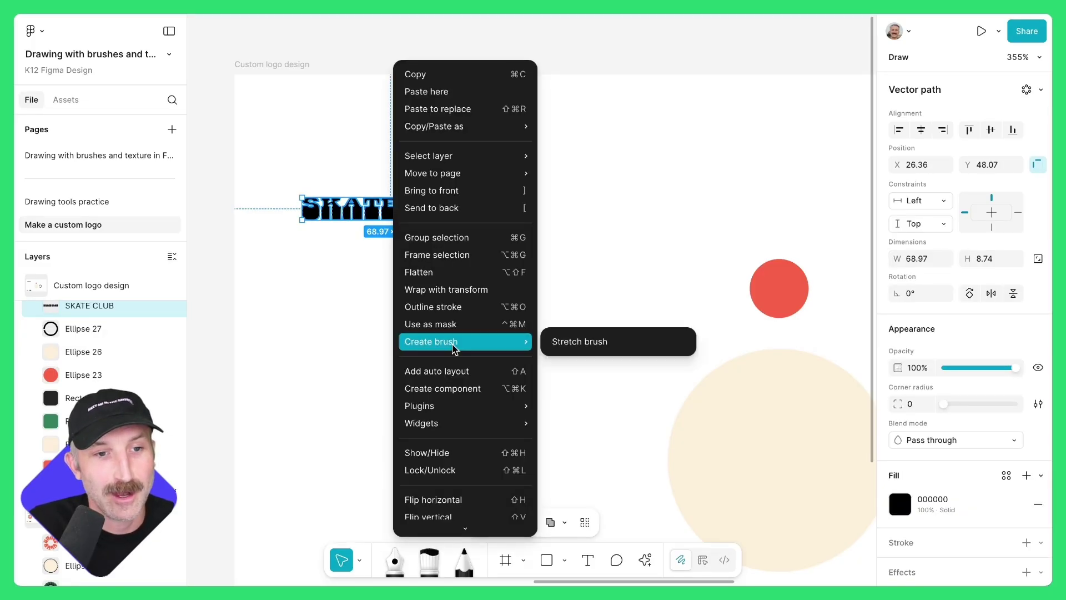
left_click(583, 347)
scroll(583, 348, "down", 3)
Make Ellipse 27 a full 100% circle outline with a SKATE CLUB brush stroke
left_click(740, 291)
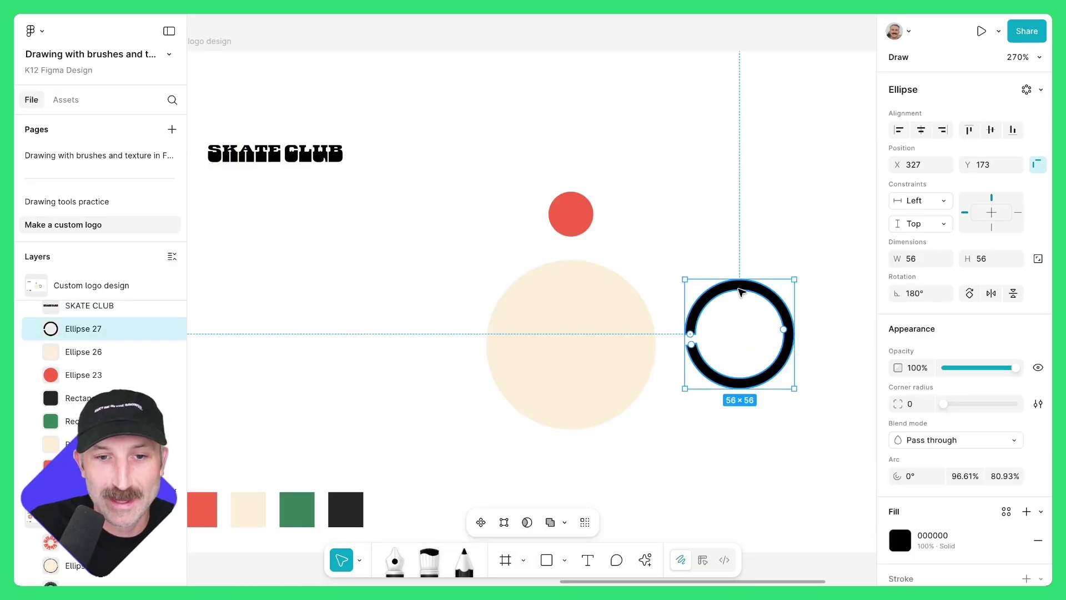
left_click_drag(787, 332, 795, 332)
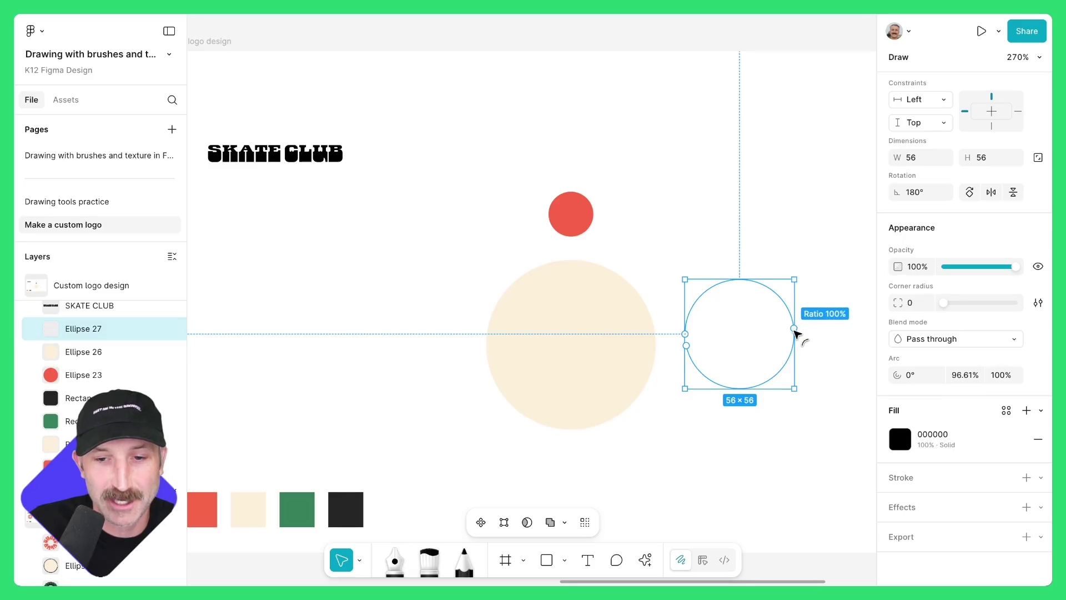
left_click(1041, 477)
left_click(984, 540)
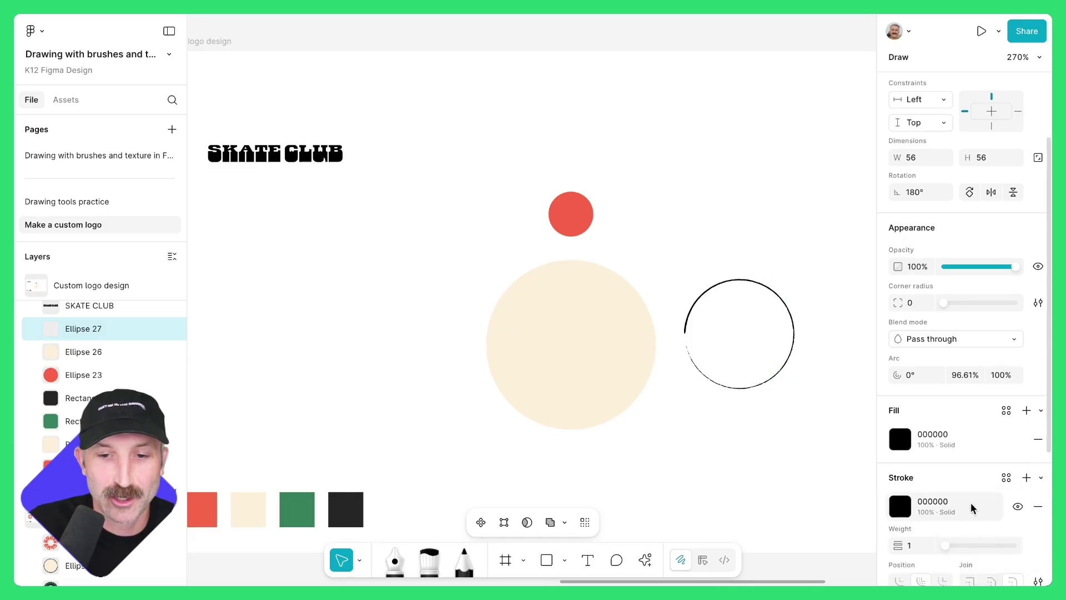
scroll(971, 502, "down", 3)
left_click_drag(944, 407, 951, 407)
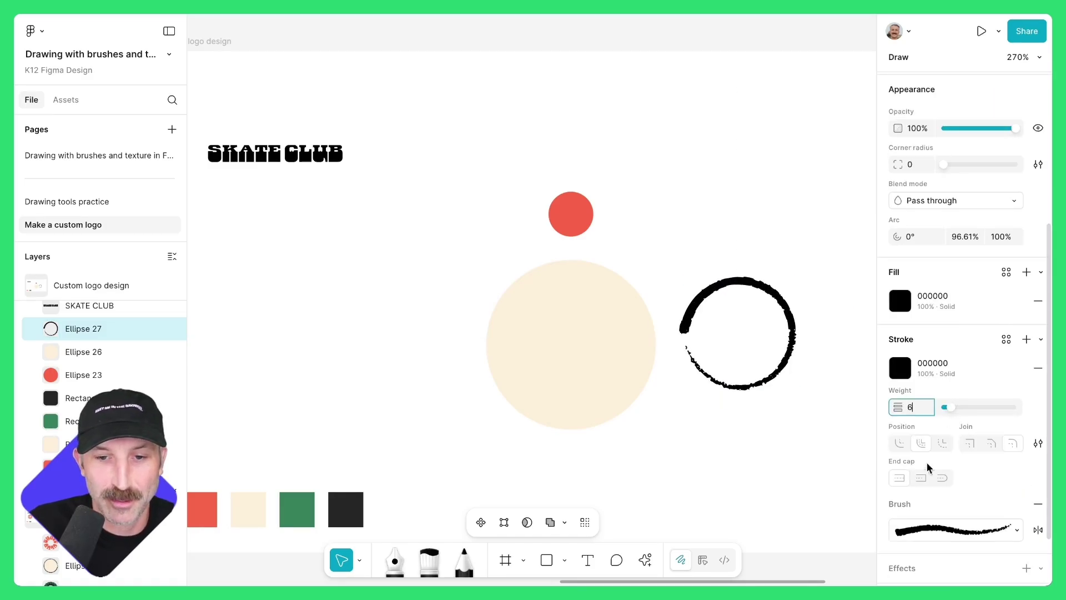
left_click(915, 537)
scroll(788, 500, "down", 5)
left_click(778, 535)
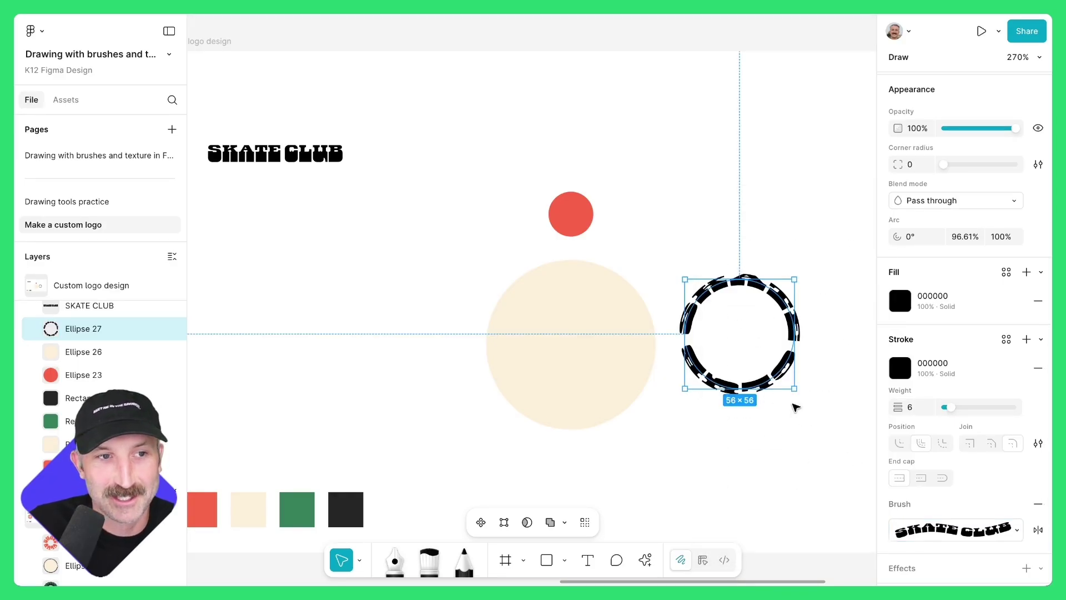
Set the brush stroke to weight 18 and colour #262626, then place the ring on the beige circle
left_click_drag(951, 408, 962, 411)
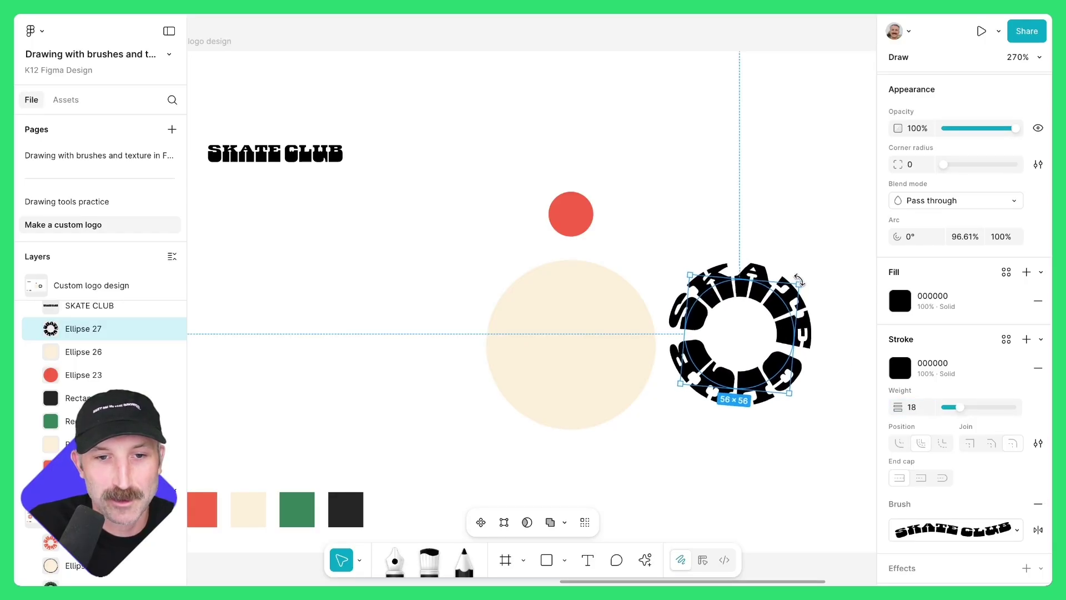
left_click(901, 369)
left_click(723, 442)
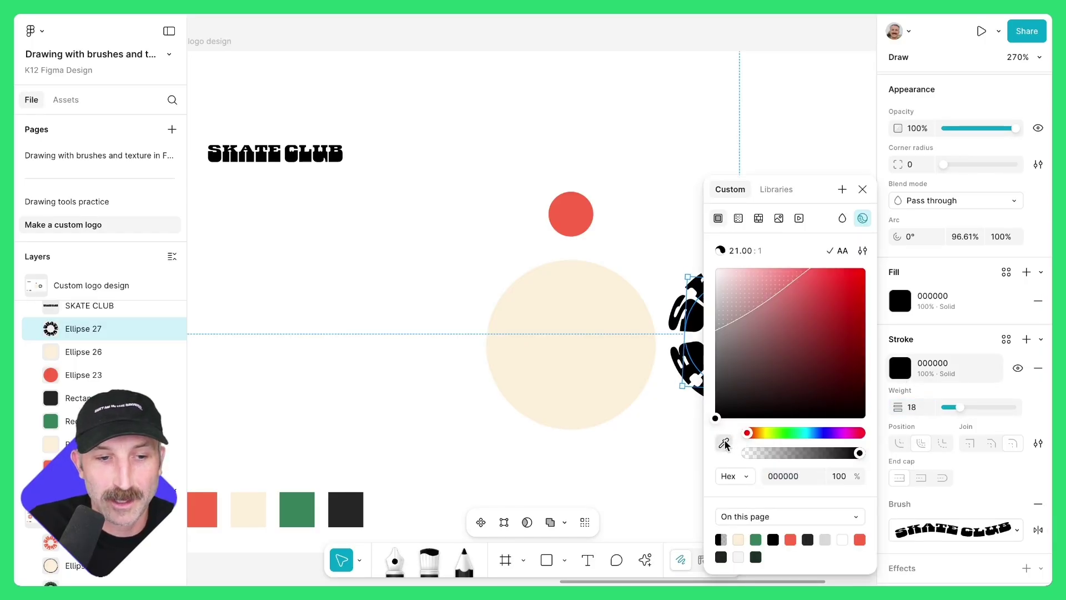
left_click(342, 509)
key("Escape")
key("Escape")
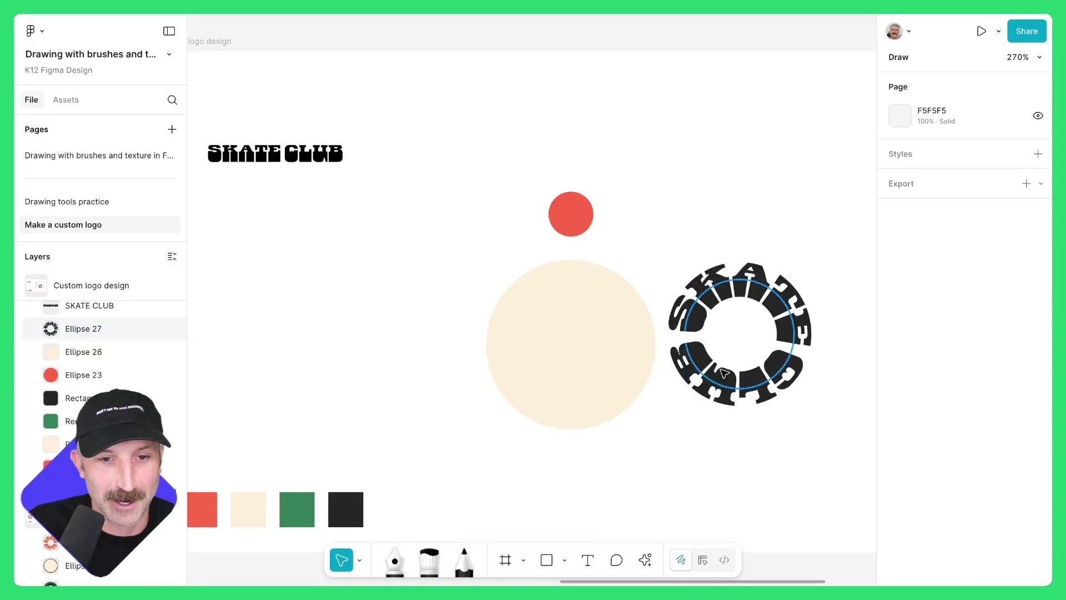
left_click_drag(722, 378, 557, 383)
left_click(702, 397)
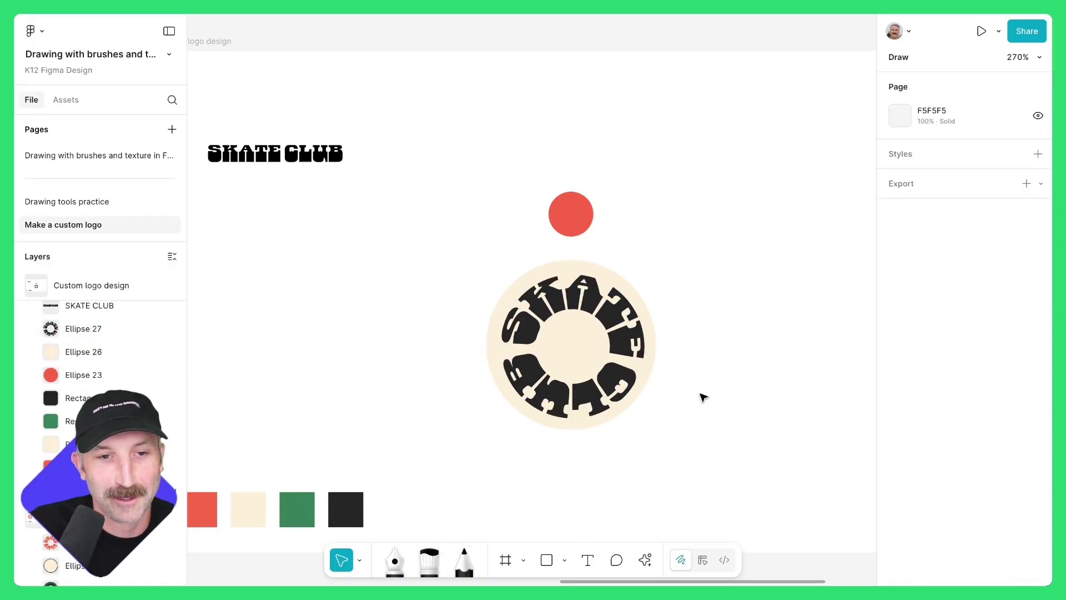
Move the red circle down, give it a radial repeat, and centre it on the logo
left_click_drag(570, 211, 568, 253)
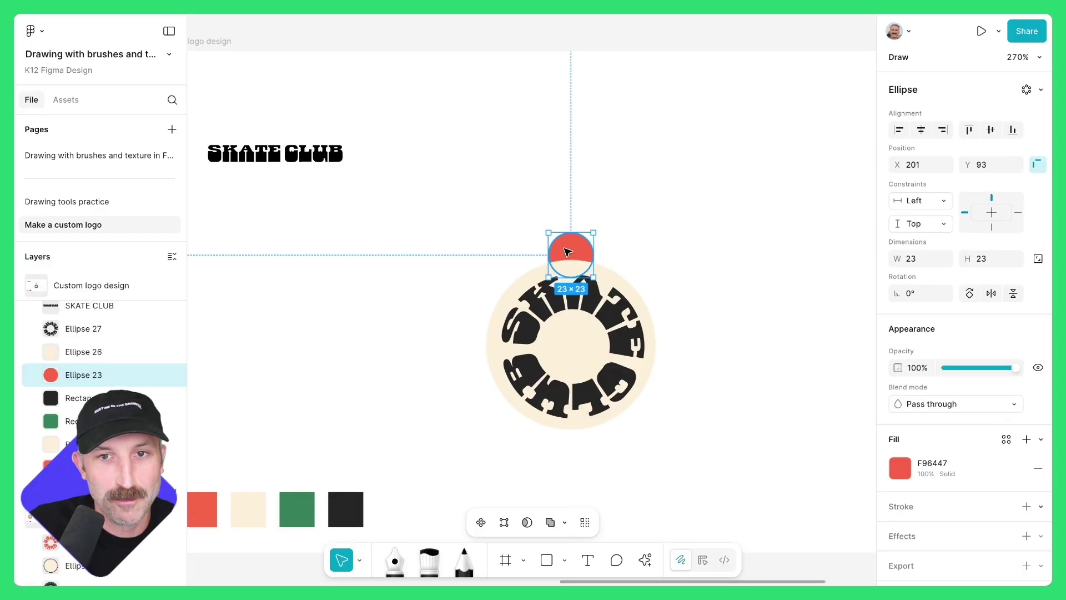
left_click(1027, 90)
left_click_drag(649, 400, 722, 462)
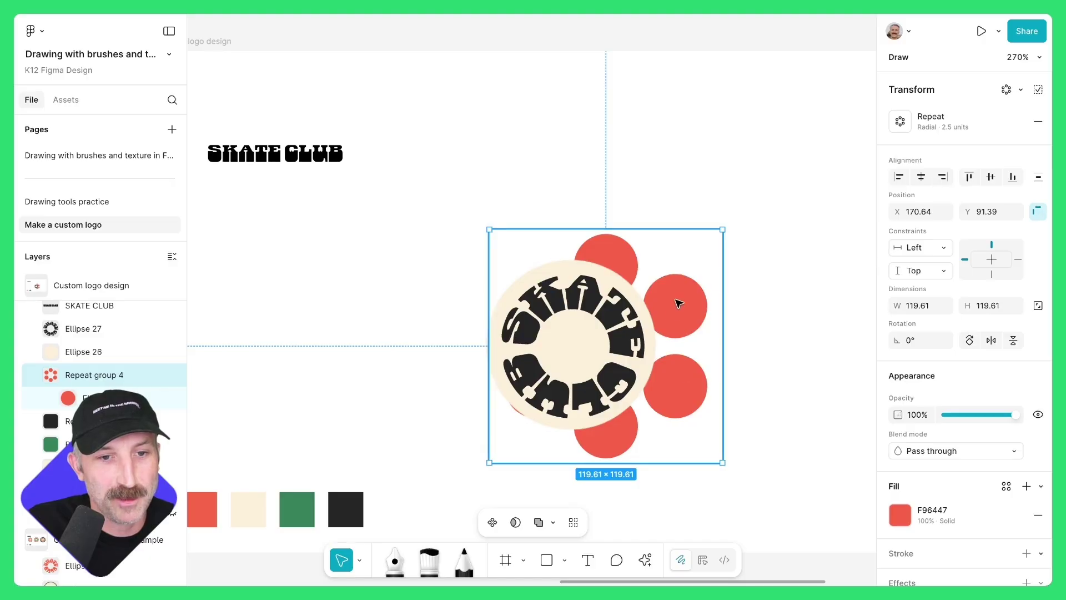
left_click_drag(679, 303, 645, 303)
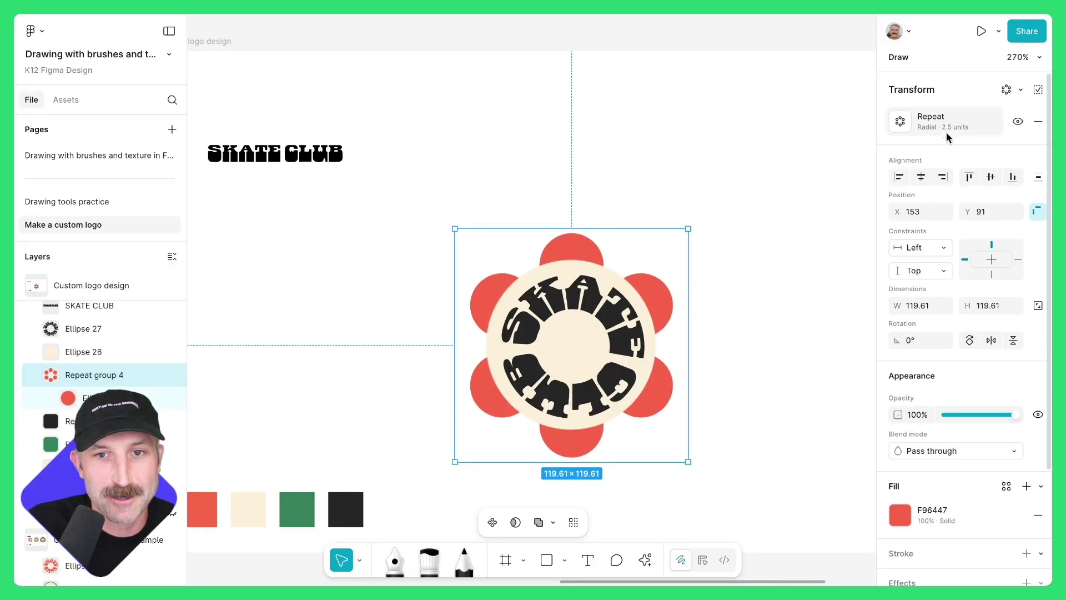
Set the repeat count to 16 and shrink the scalloped ring to 109.61
left_click(900, 121)
left_click_drag(776, 176, 785, 176)
type("16")
key("Tab")
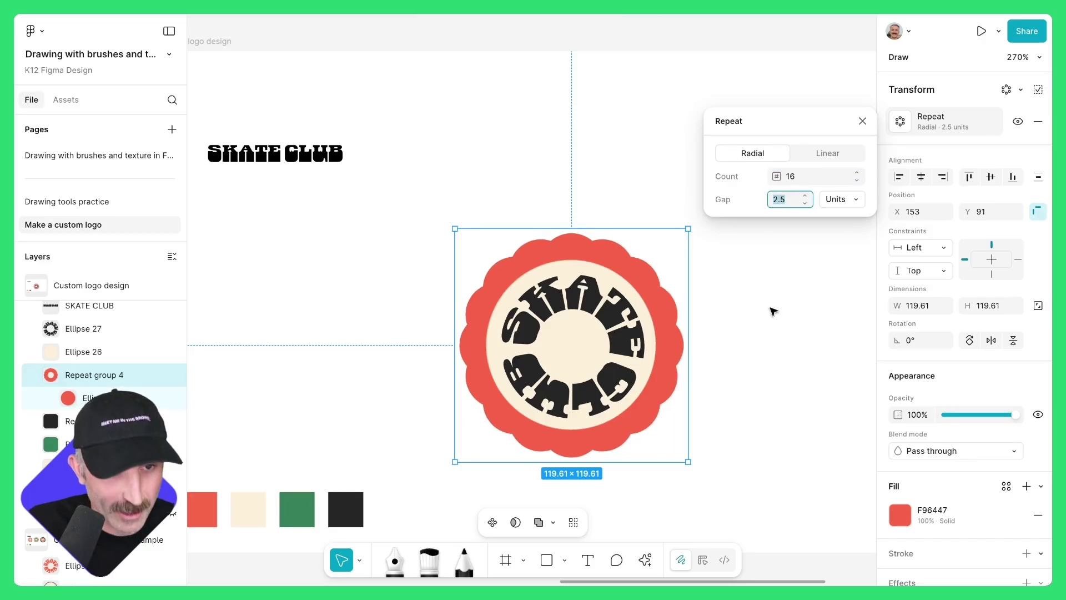
left_click_drag(451, 227, 464, 239)
left_click(588, 272)
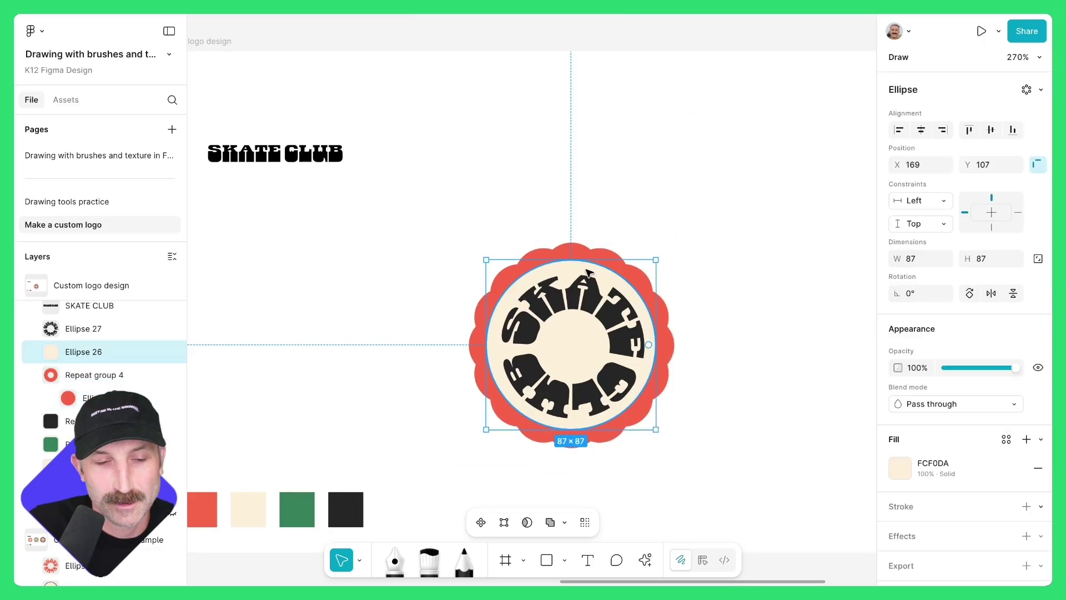
Add a fine Texture effect to the cream circle with reduced size and radius
scroll(588, 273, "up", 10)
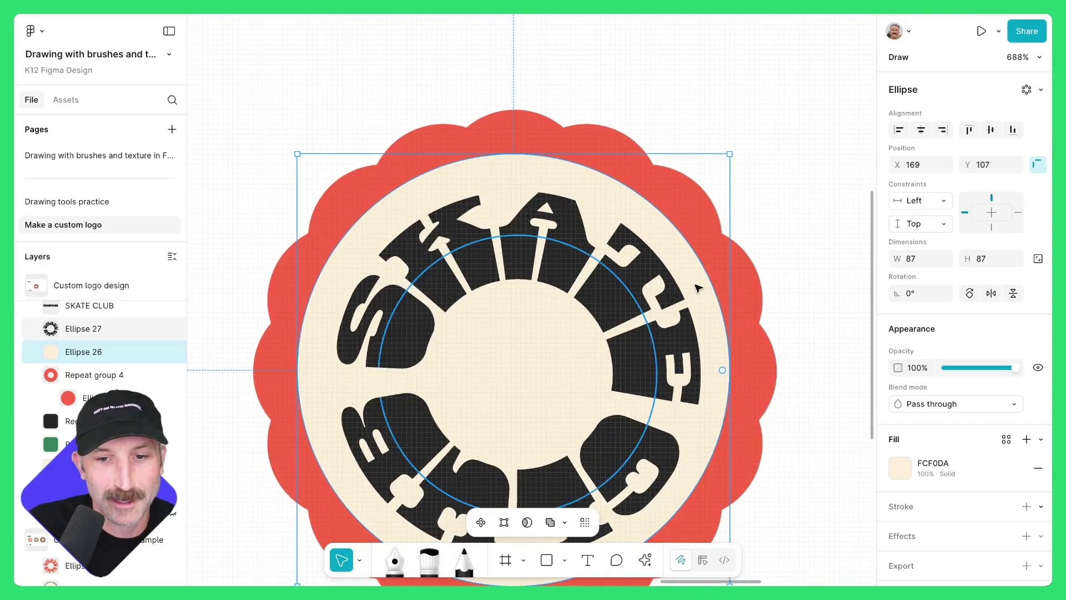
left_click(1041, 536)
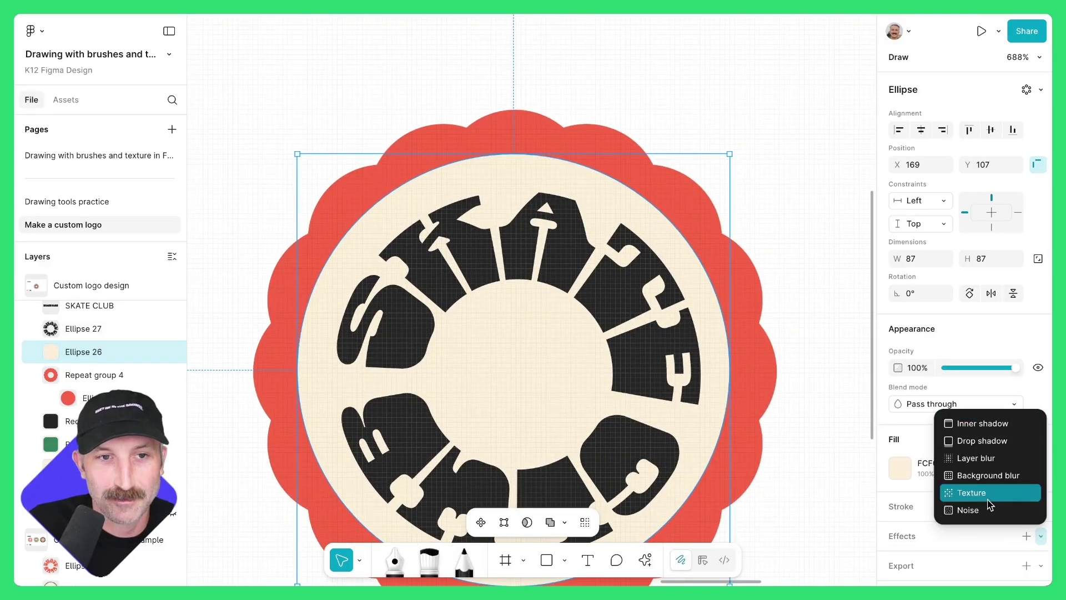
left_click(988, 499)
left_click_drag(815, 469, 798, 470)
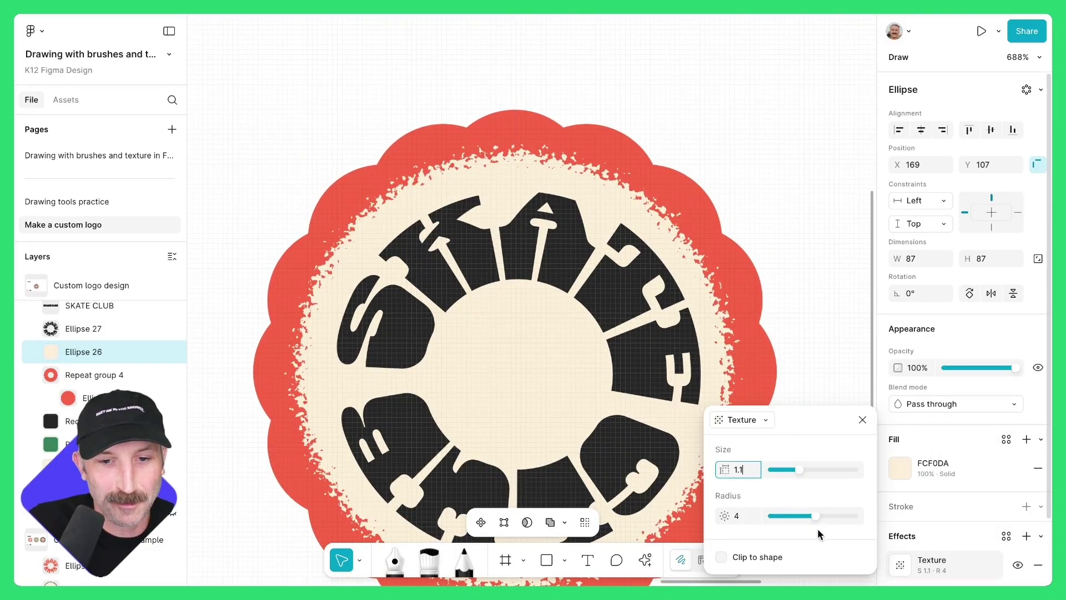
left_click_drag(815, 516, 801, 516)
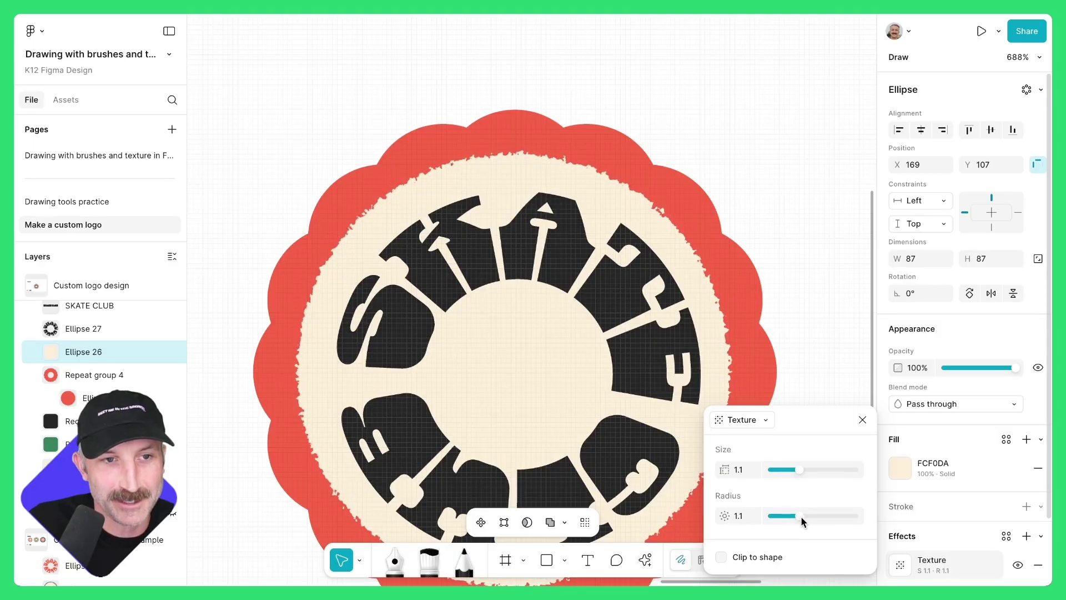
left_click_drag(801, 470, 782, 472)
left_click(766, 145)
Add a Texture effect to the red scalloped ring with size 0.1 and radius 0.2
left_click(542, 136)
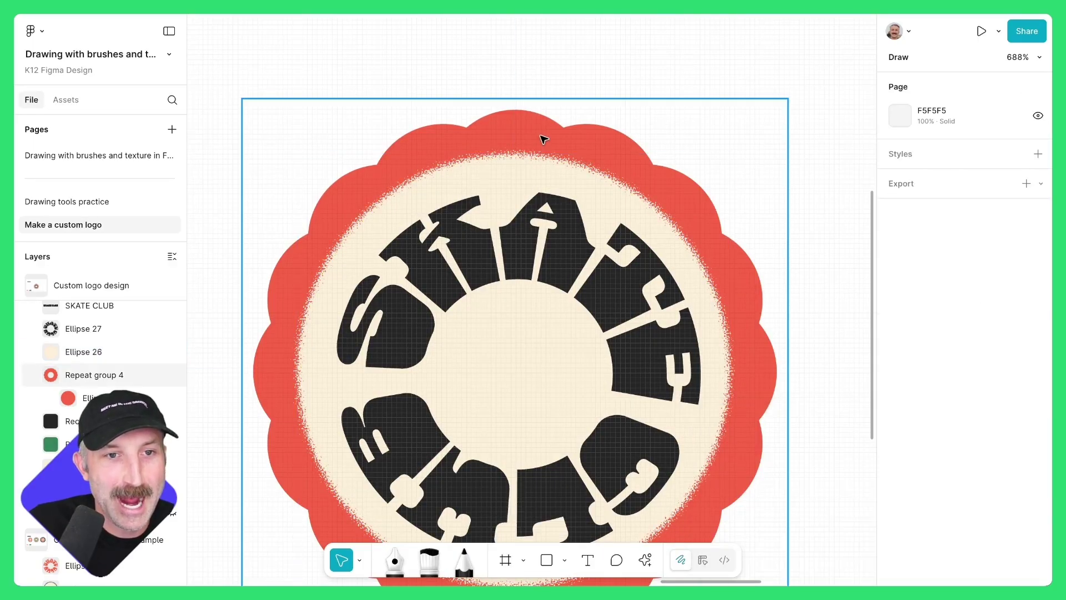
scroll(921, 510, "down", 3)
left_click(1041, 444)
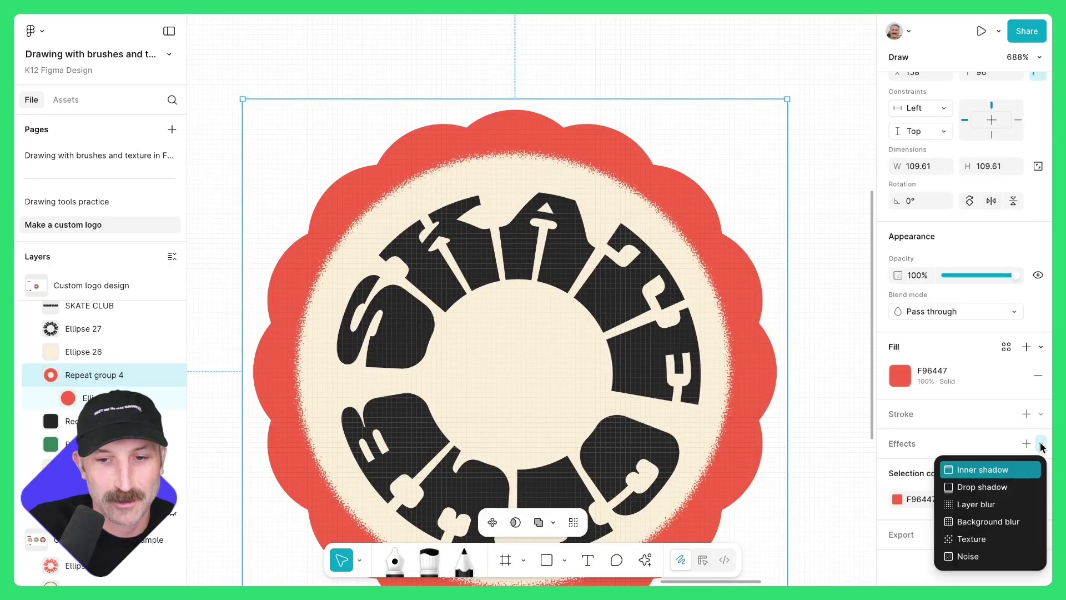
left_click(986, 538)
left_click_drag(816, 469, 770, 470)
left_click_drag(815, 516, 777, 517)
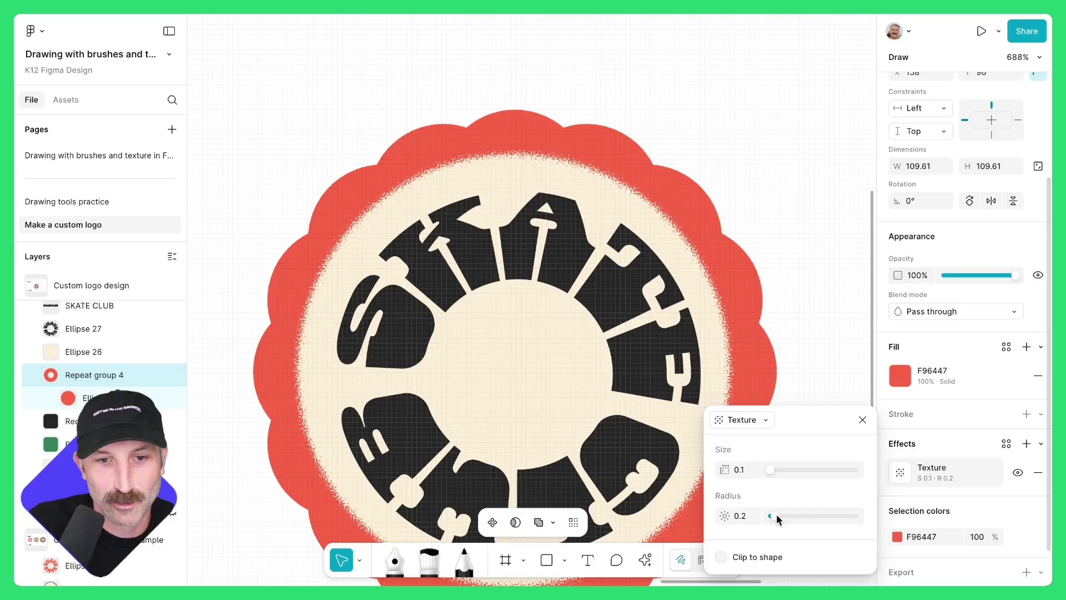
key("shift+1")
Duplicate the whole badge twice, placing the copies side by side
left_click_drag(423, 211, 688, 436)
left_click_drag(573, 316, 335, 317)
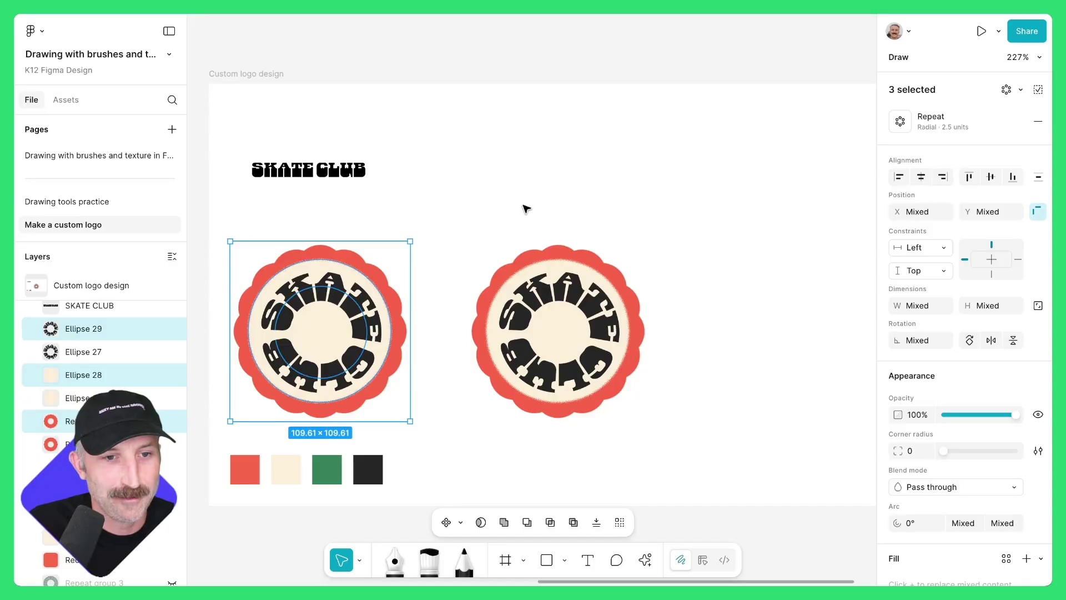
left_click_drag(454, 209, 704, 431)
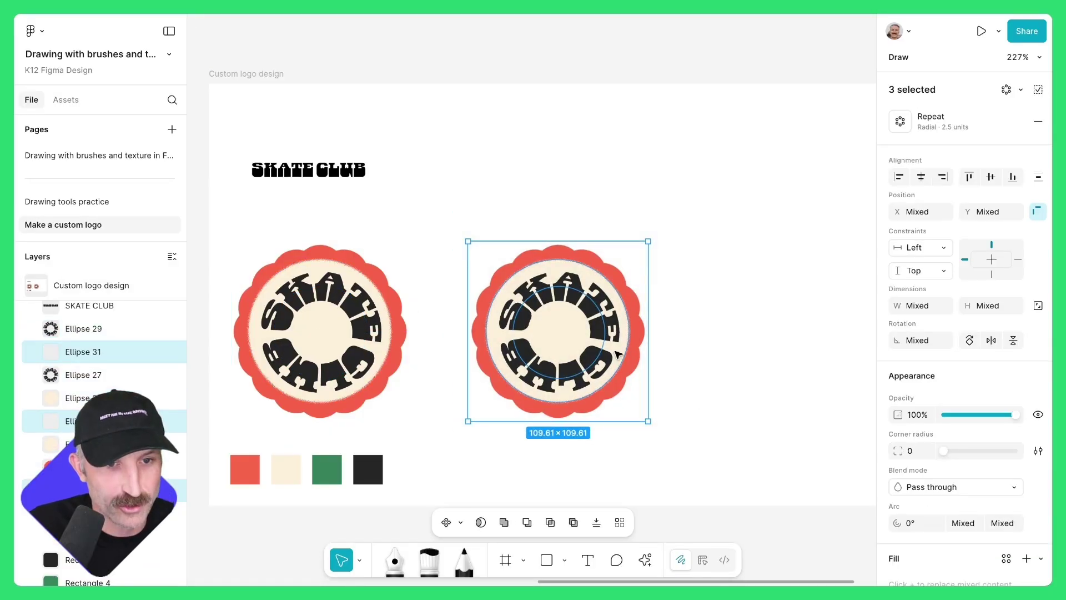
left_click_drag(564, 331, 793, 342)
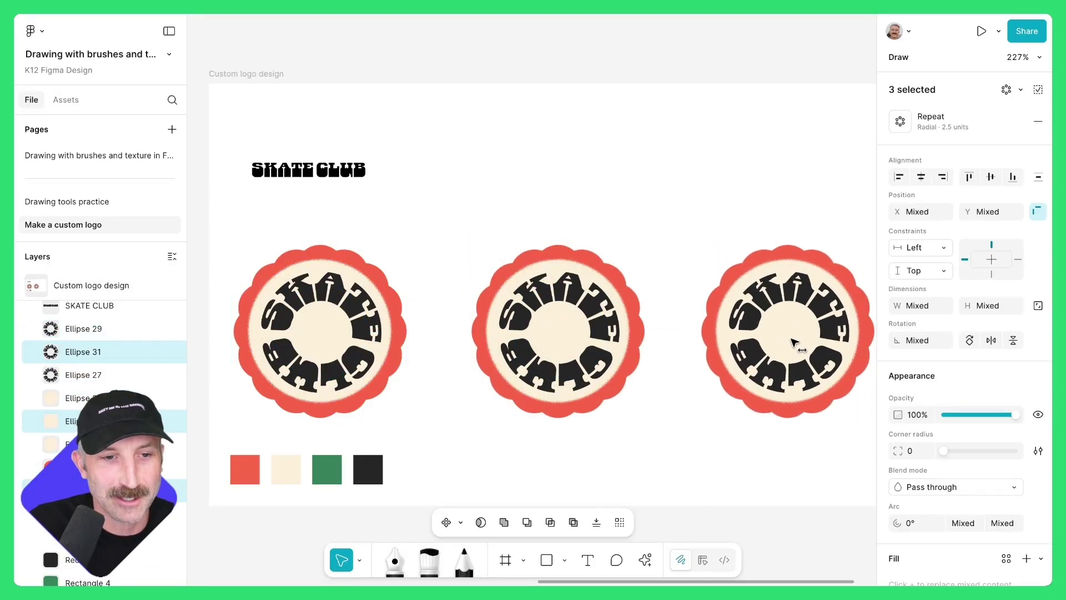
Try brush styles on the outline and open a green-badge petal circle into an 80% arc
left_click_drag(793, 343, 793, 343)
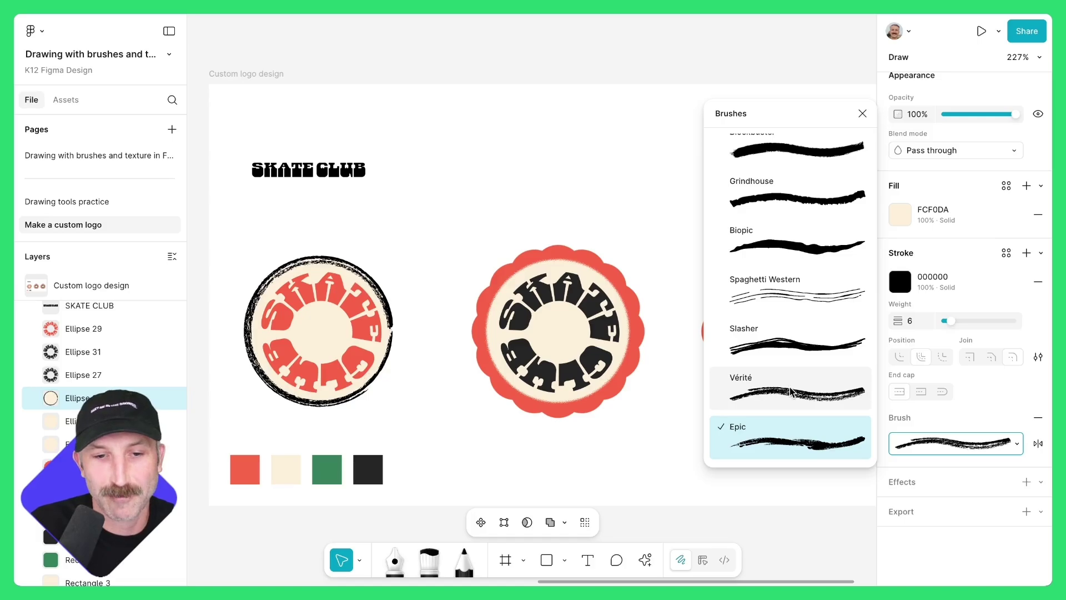
key("Escape")
key("Escape")
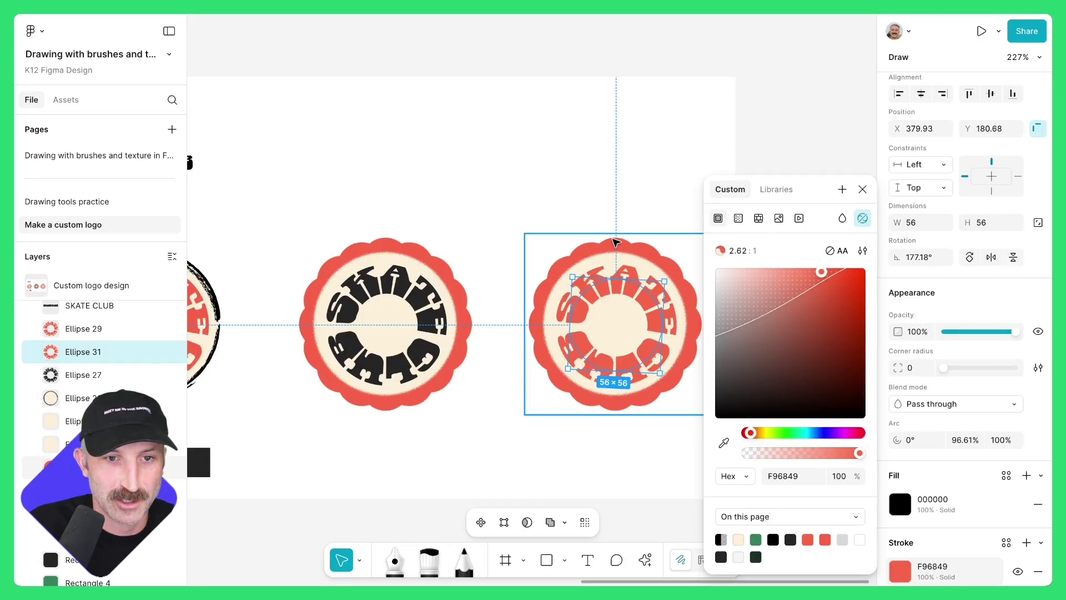
left_click(618, 245)
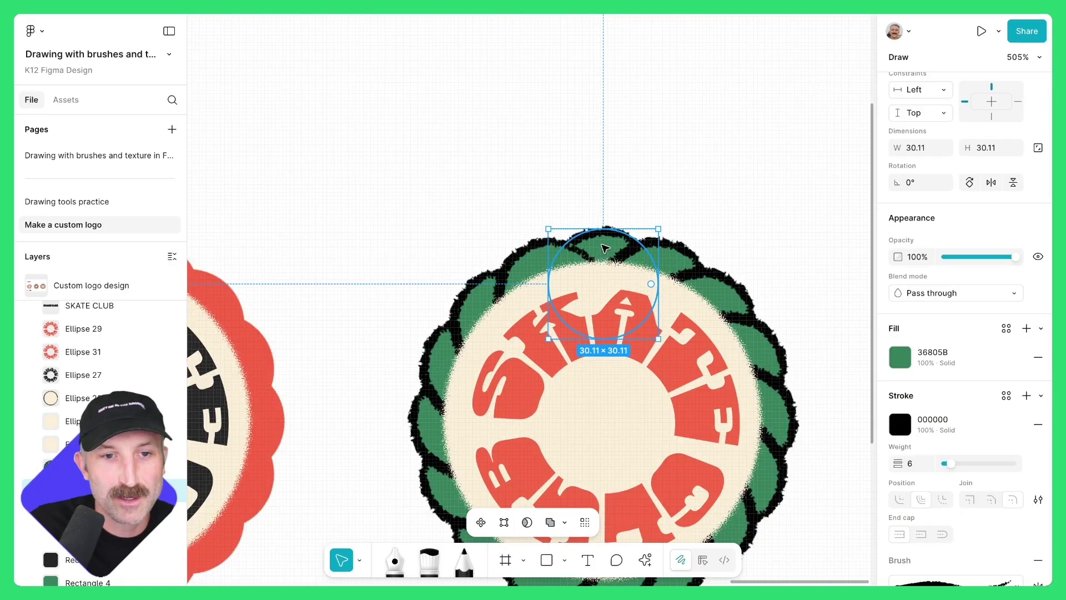
left_click_drag(651, 284, 634, 239)
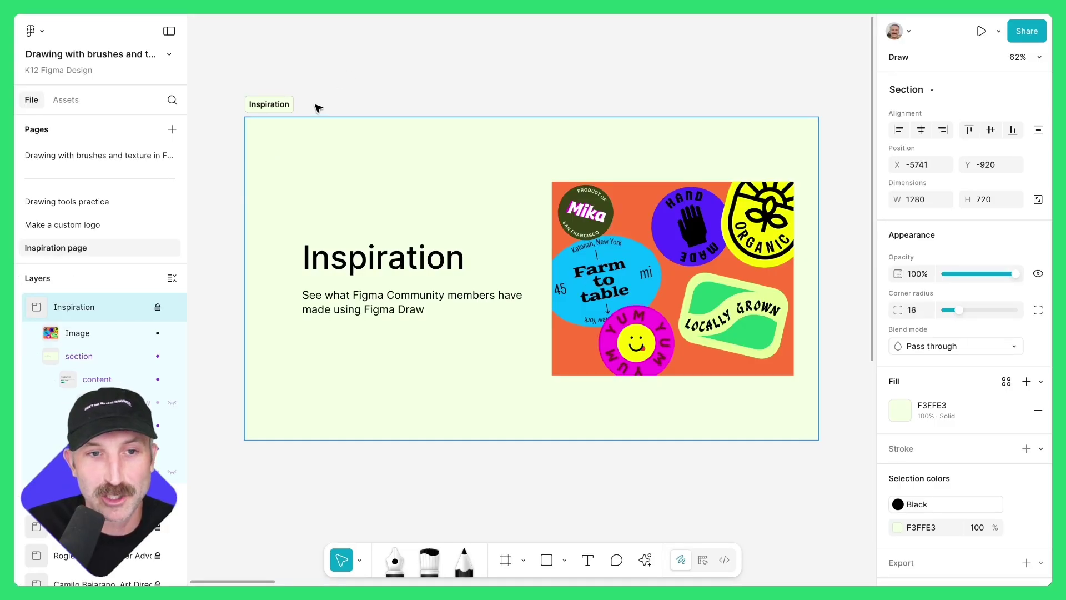
Step through the community examples to the Silly Goose Club poster and glowing gradient piece
key("Tab")
key("Tab")
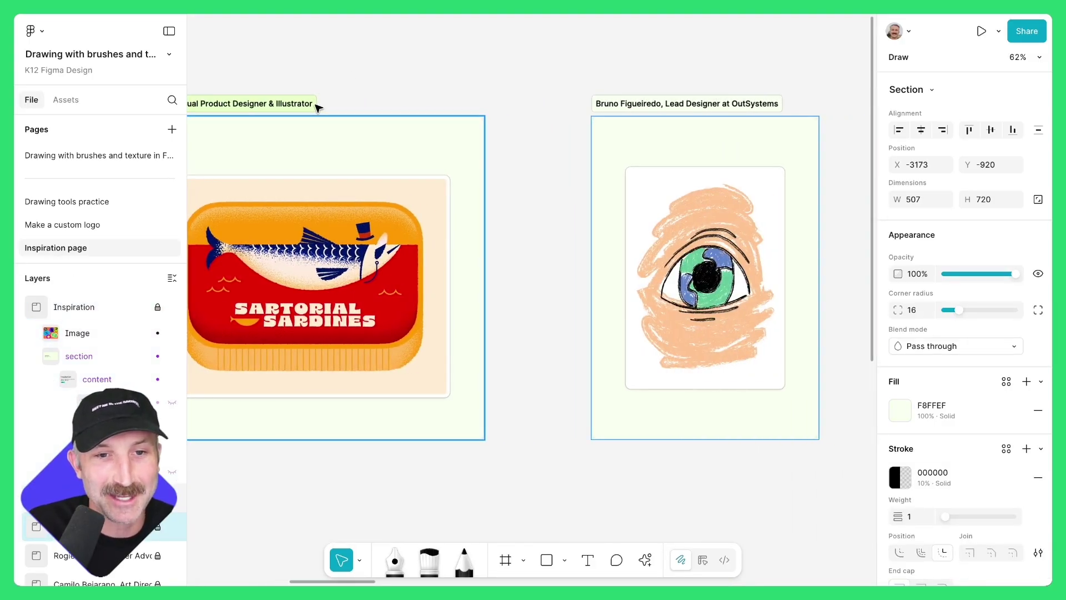
key("Tab")
key("Tab")
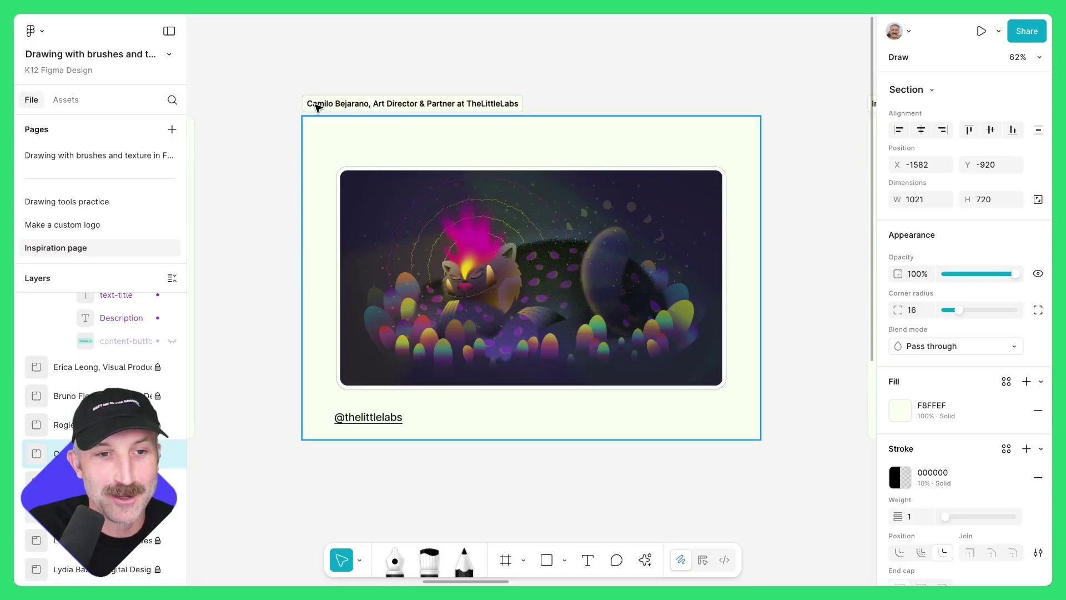
key("Tab")
key("Tab")
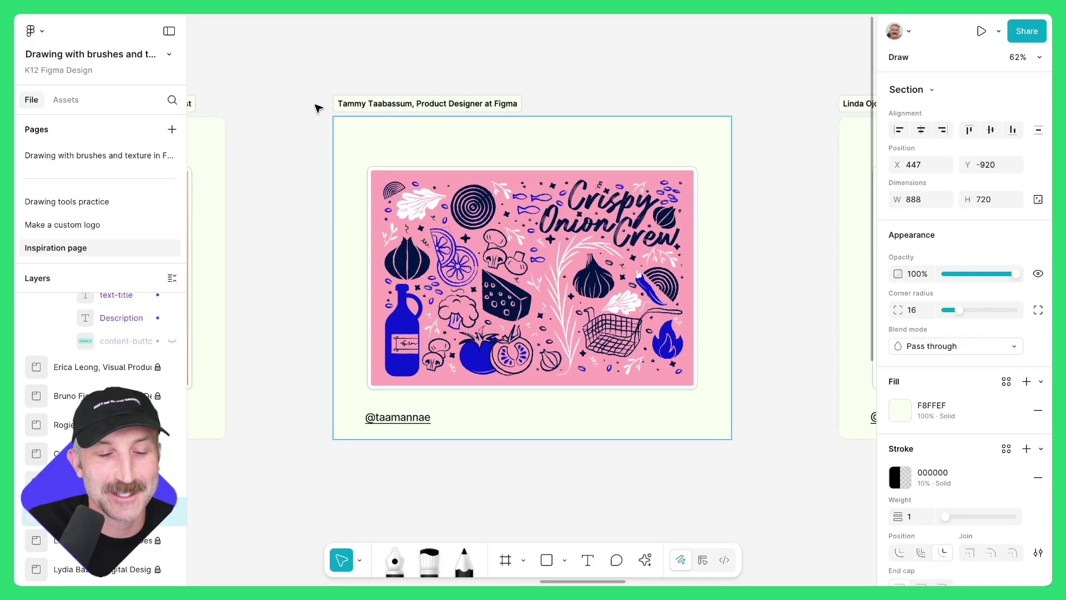
key("Tab")
key("Tab")
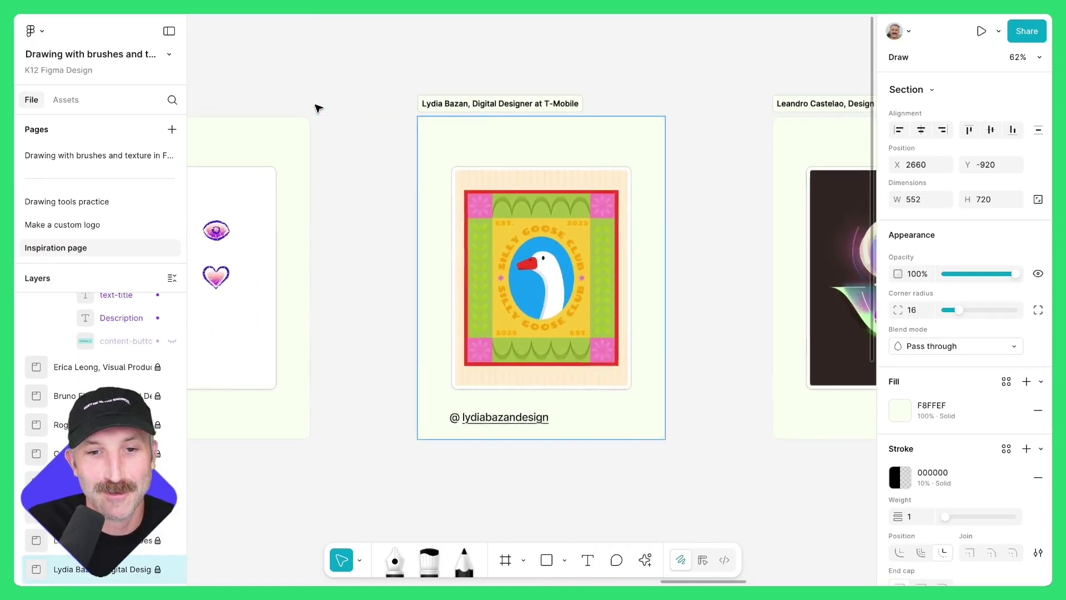
key("Tab")
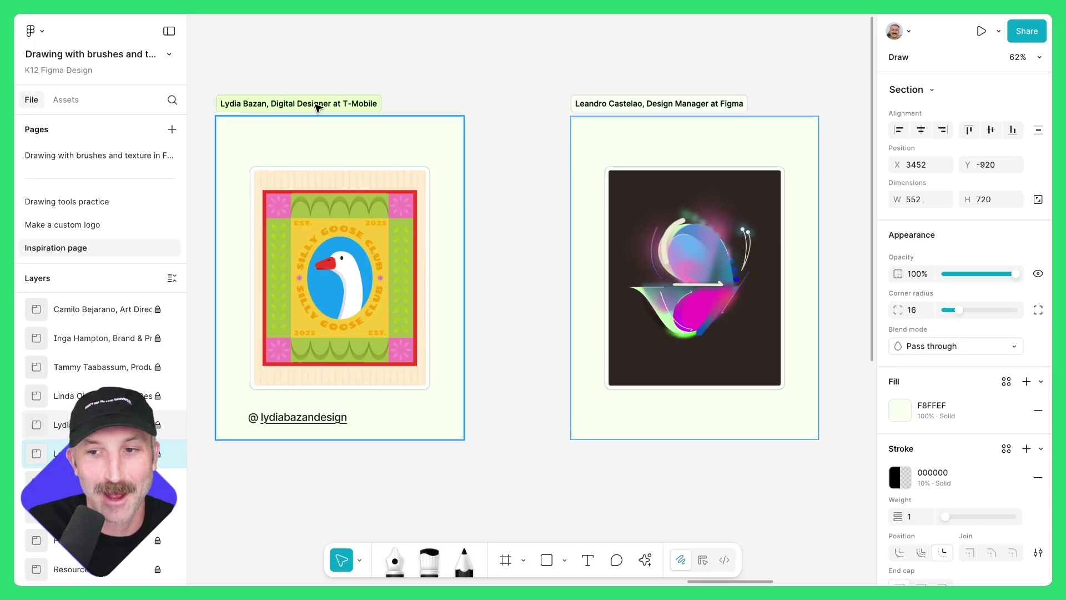
key("Tab")
key("Tab")
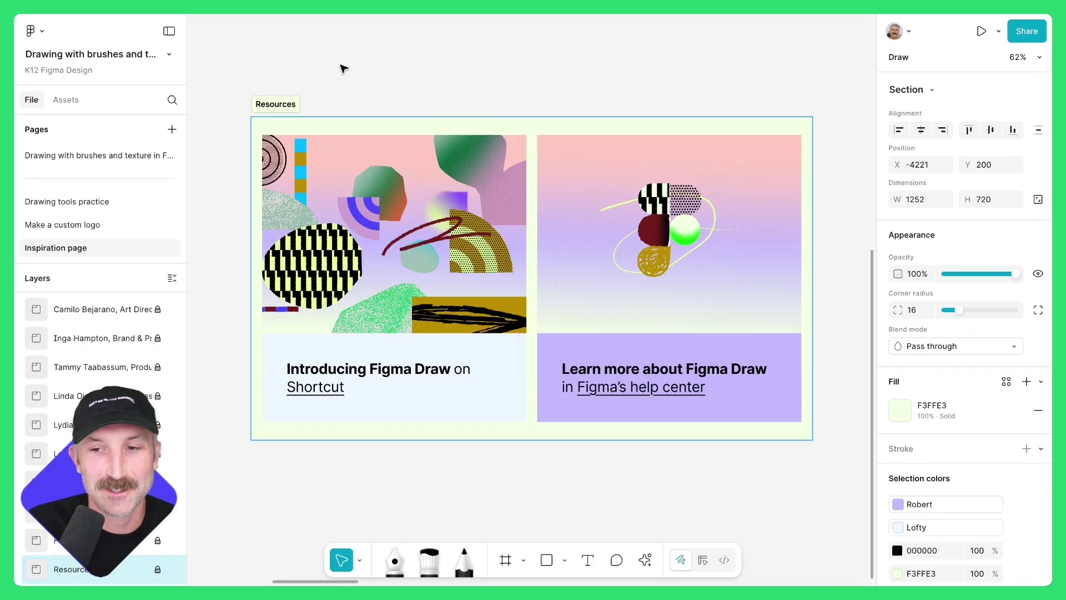